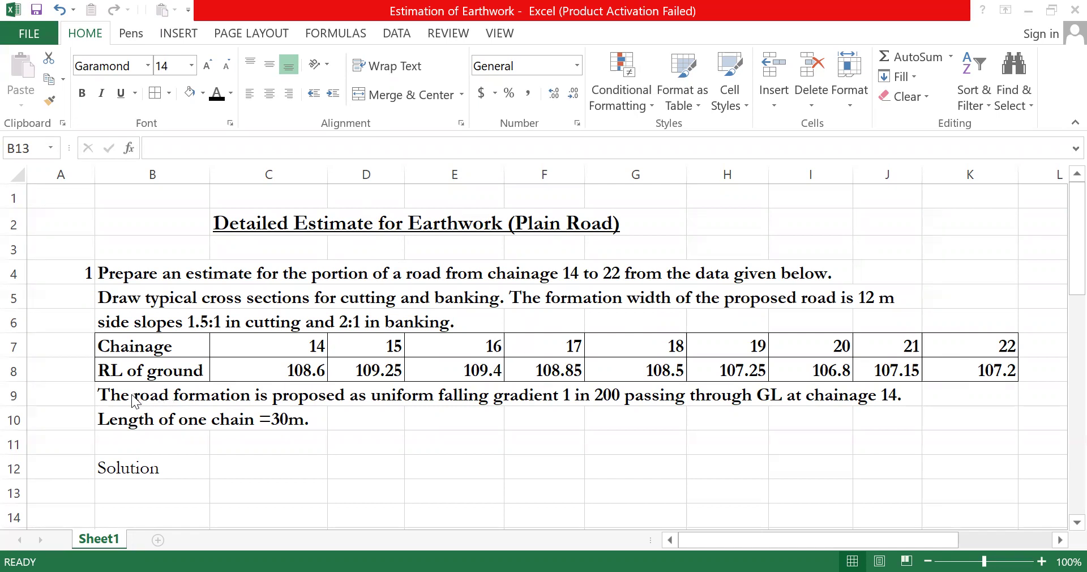
left_click(165, 387)
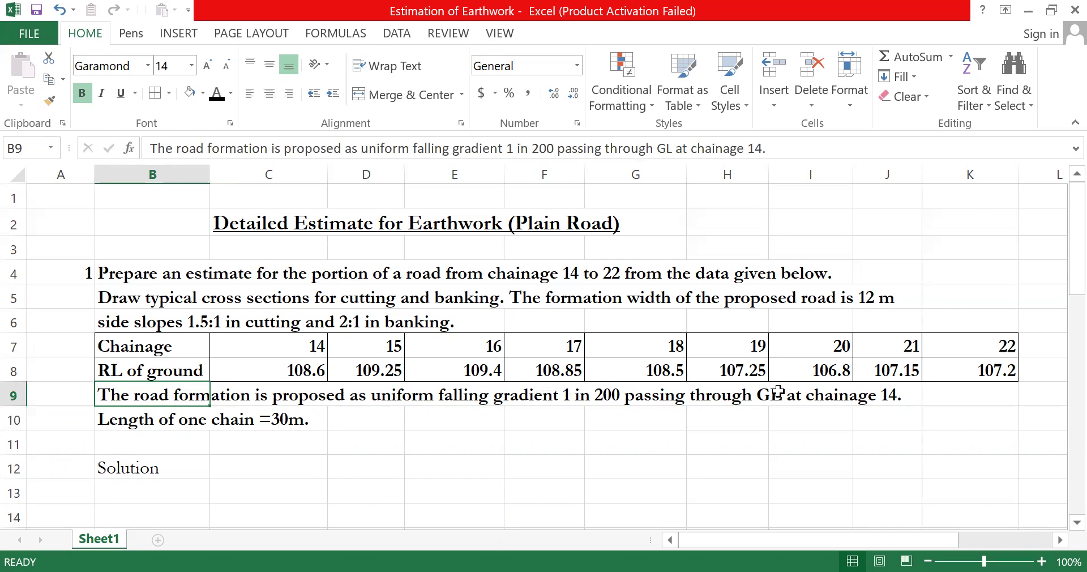
left_click(734, 394)
left_click_drag(733, 394, 877, 393)
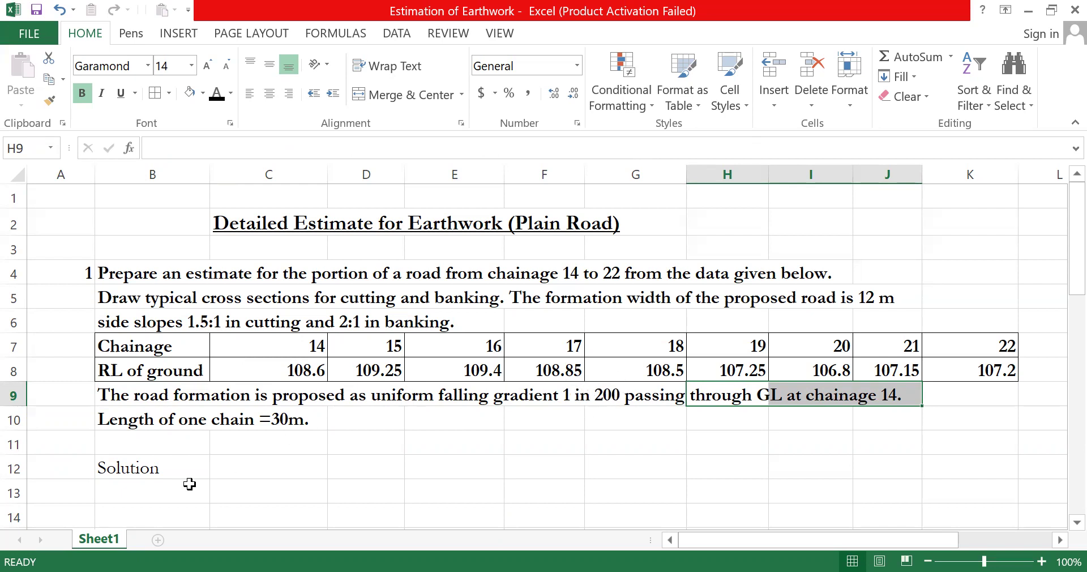
Record the gradient below the Solution heading, with the label "Falling gradient" in B13 and "1 in 200" in D13
left_click(142, 483)
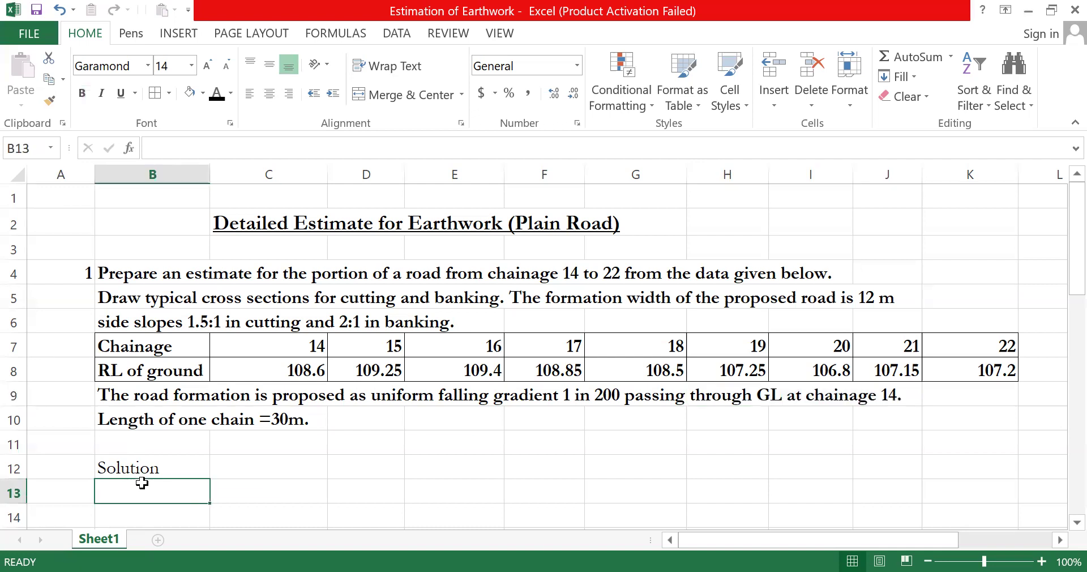
type("F")
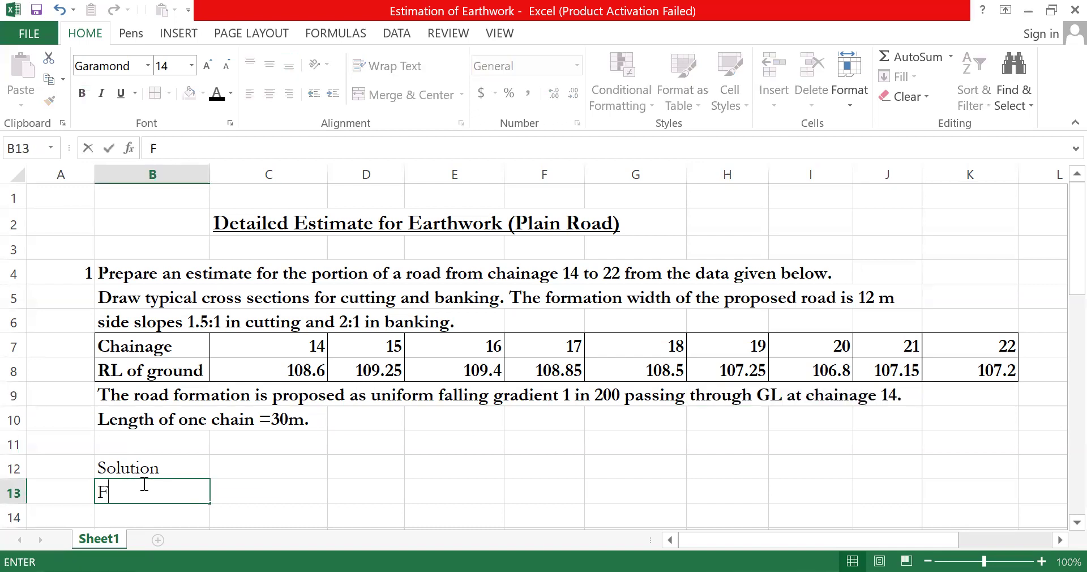
type("alling gradibe")
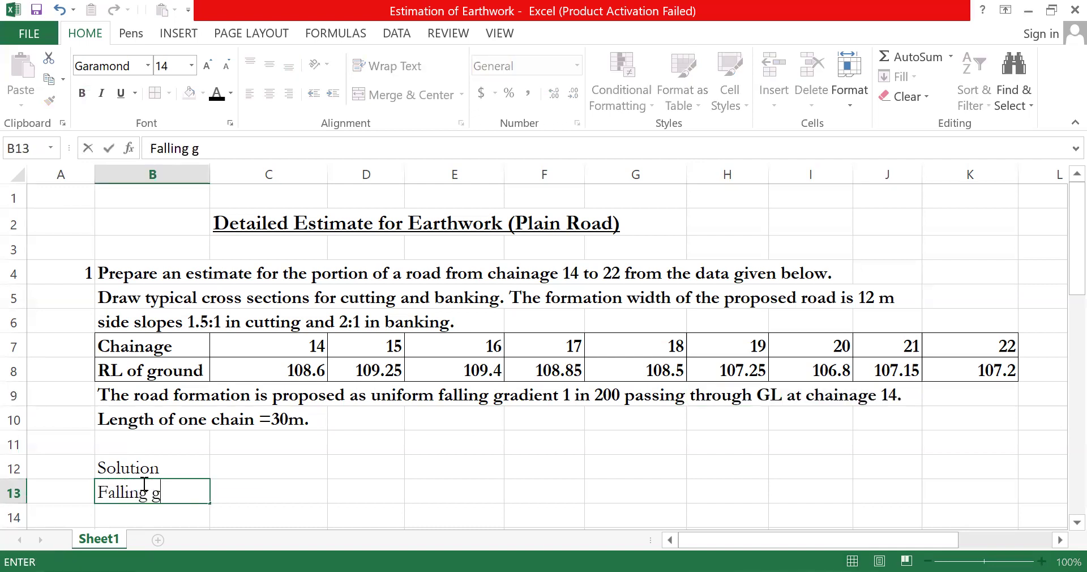
key("BackSpace")
key("BackSpace")
type("ent")
key("ctrl+Return")
key("Right")
key("Right")
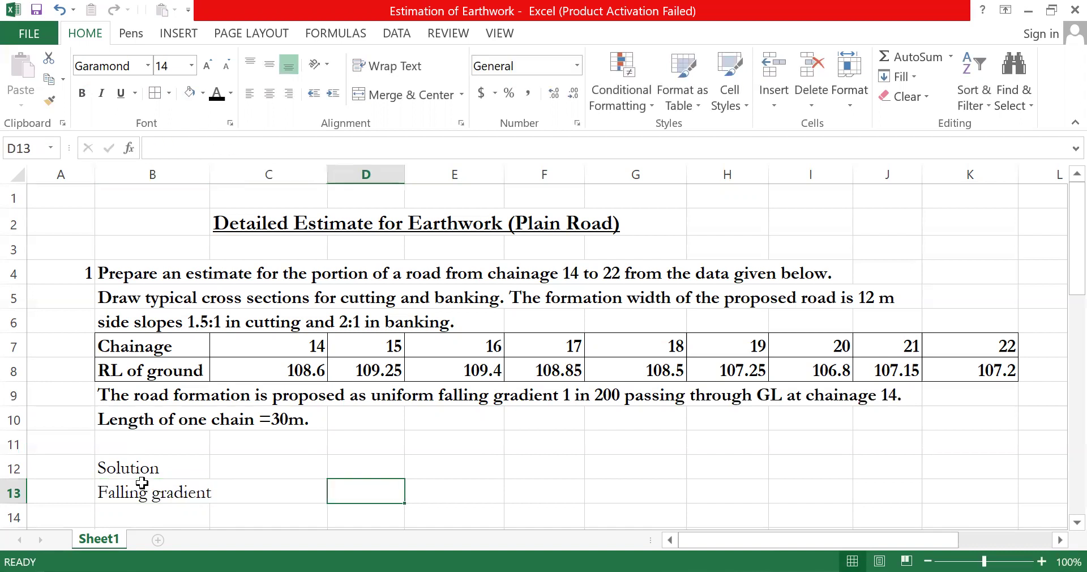
type("1 in 200")
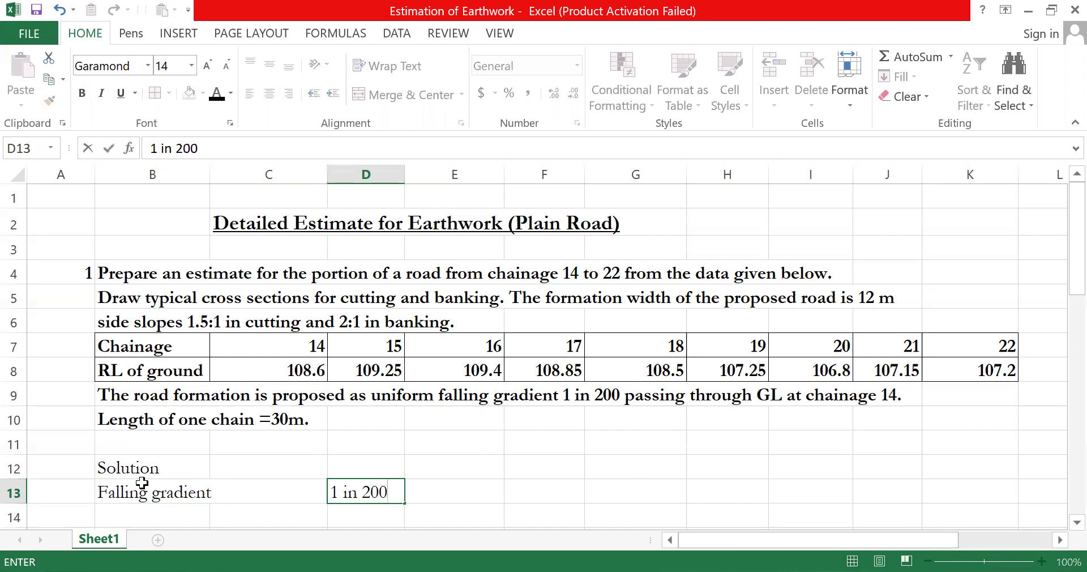
key("Return")
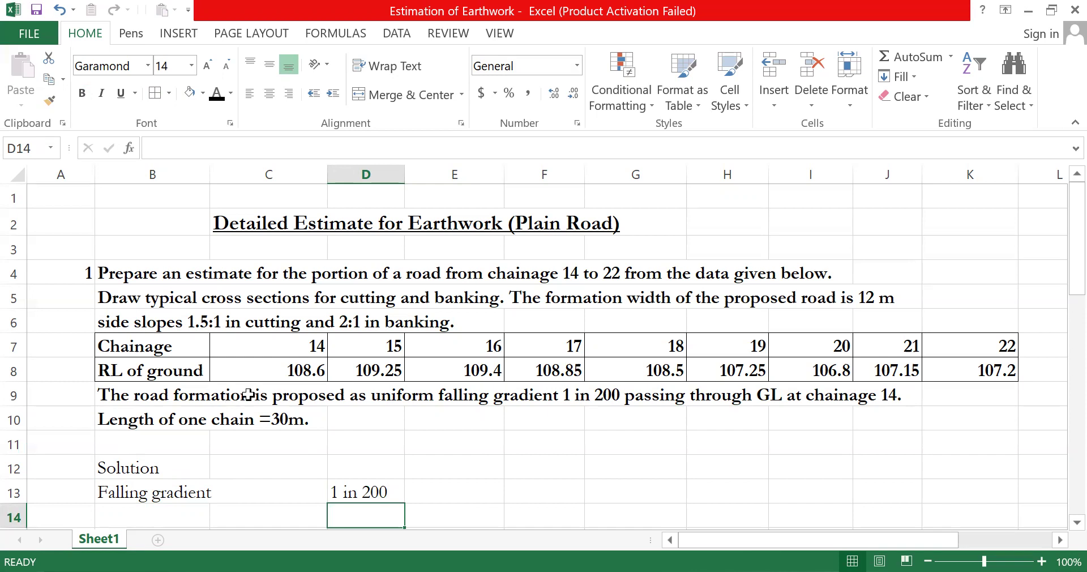
left_click(295, 344)
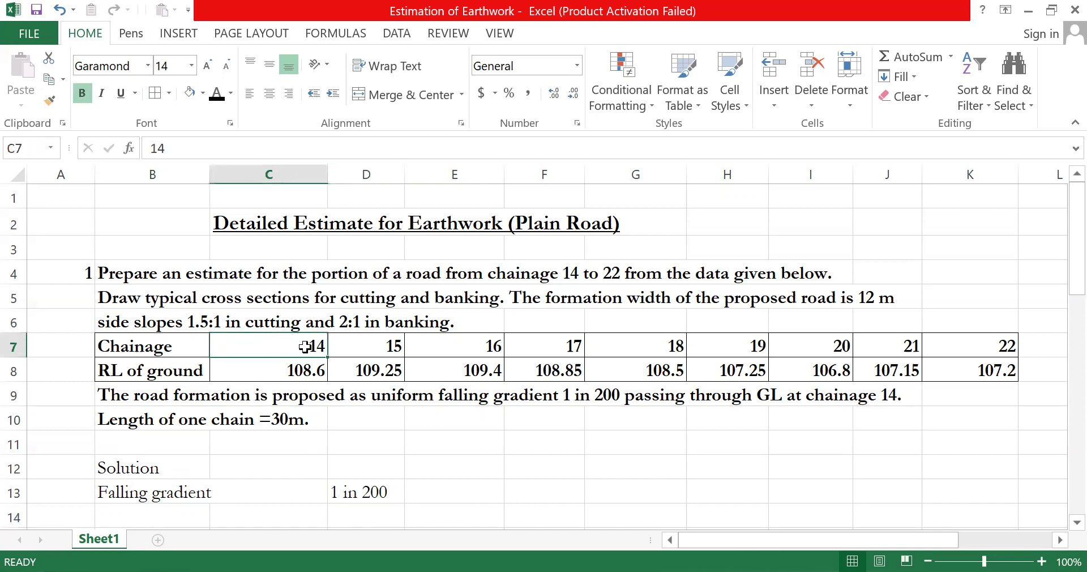
left_click(362, 345)
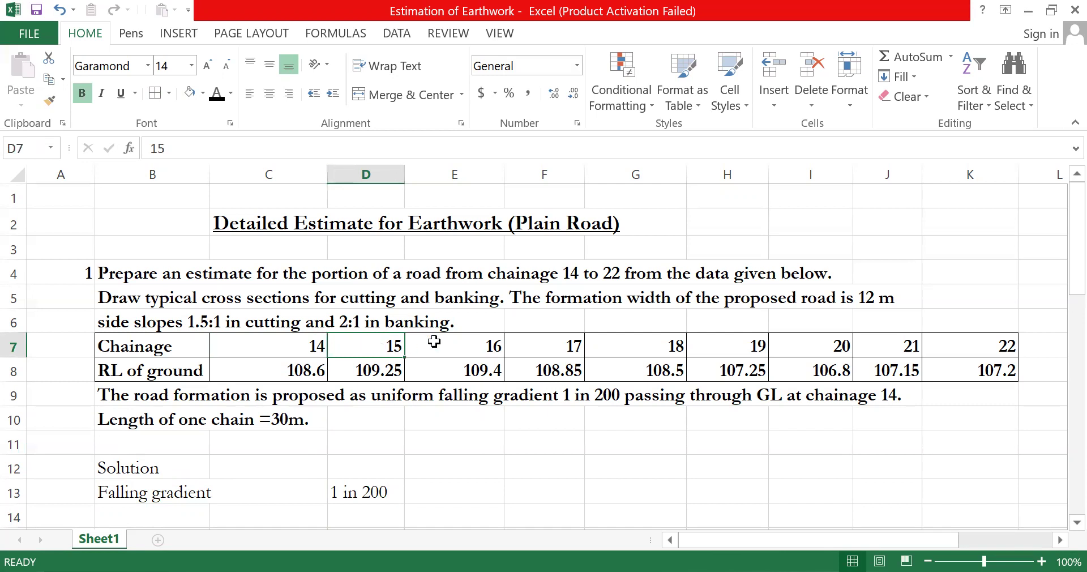
left_click(478, 345)
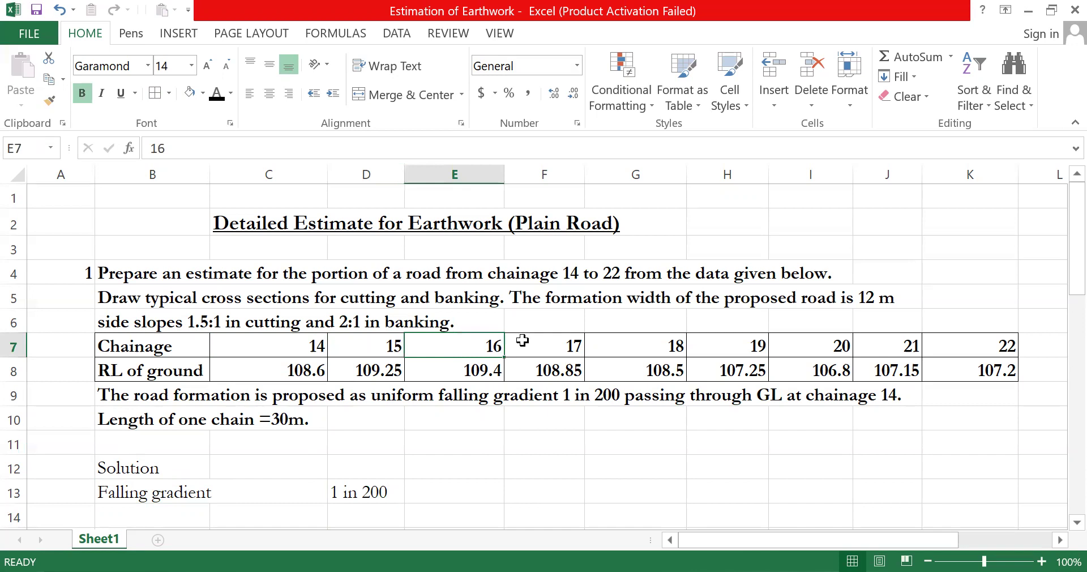
left_click(522, 341)
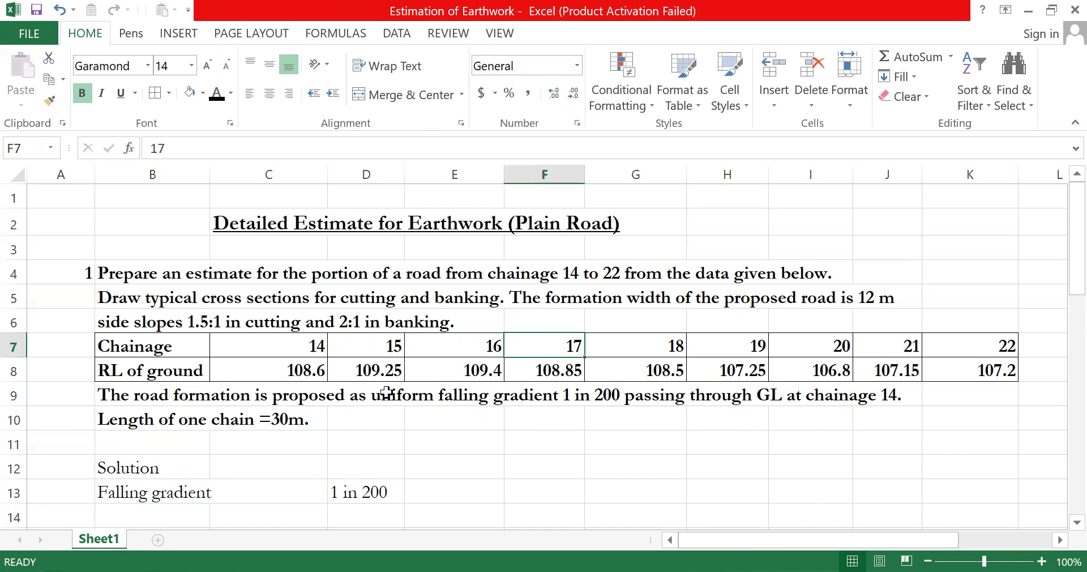
Add a "For 30 m" line in row 14 that calculates the fall with =1/200*30 in D14 and has the unit m in E14
scroll(200, 397, "down", 1)
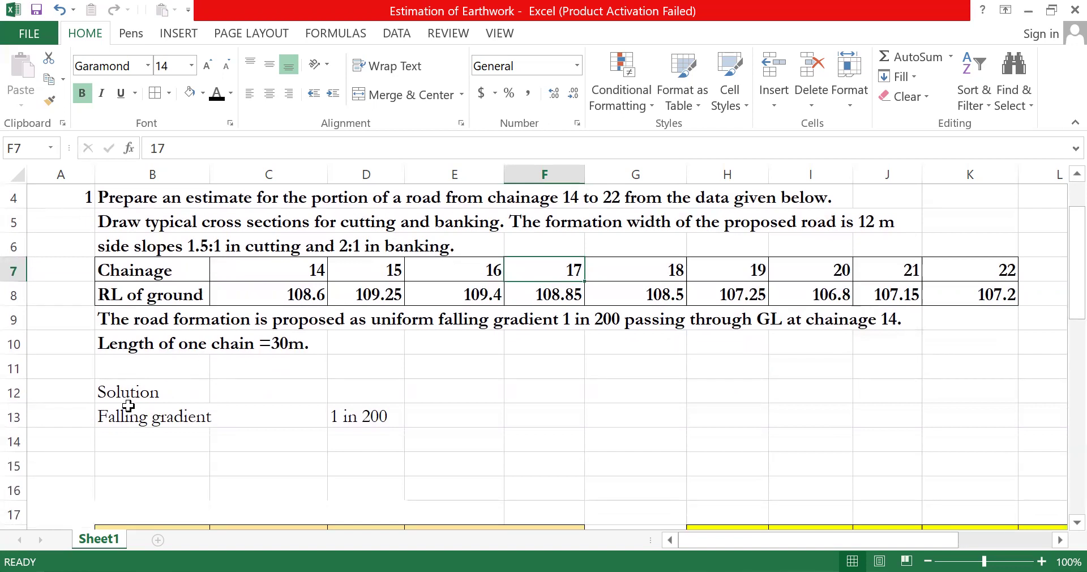
left_click(133, 436)
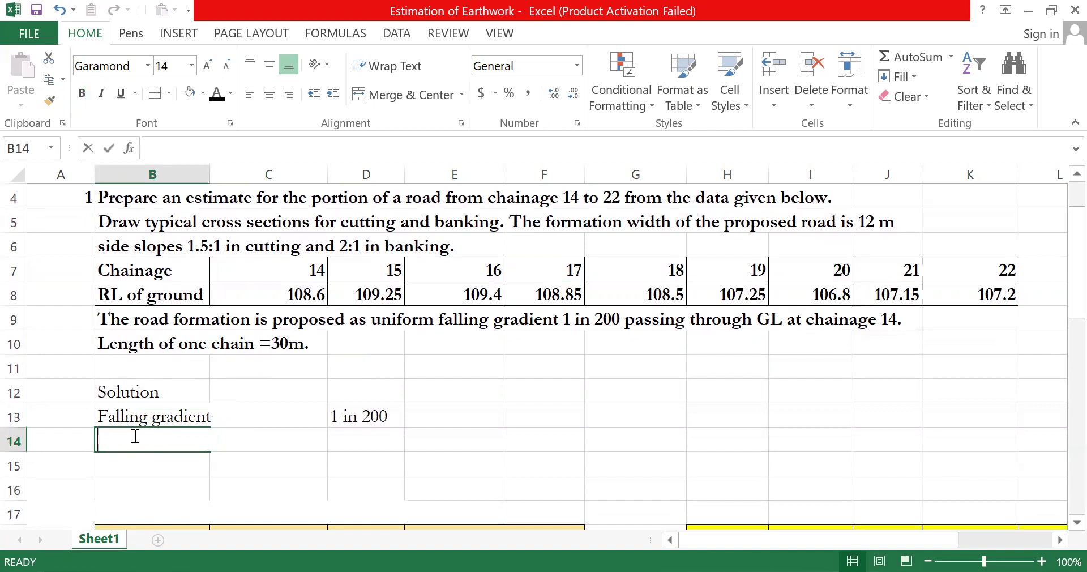
type("For 30 m")
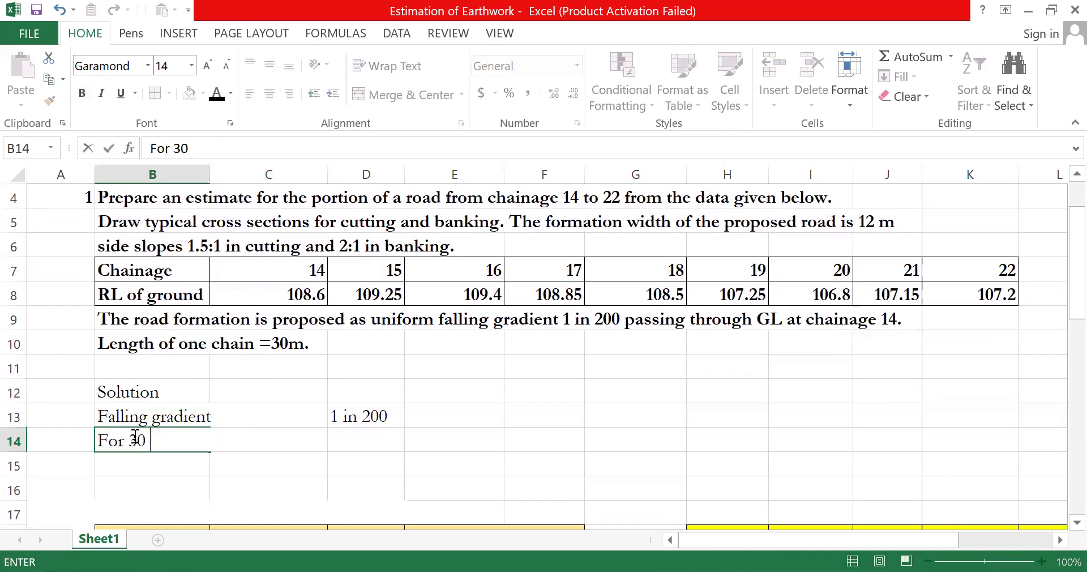
left_click(340, 444)
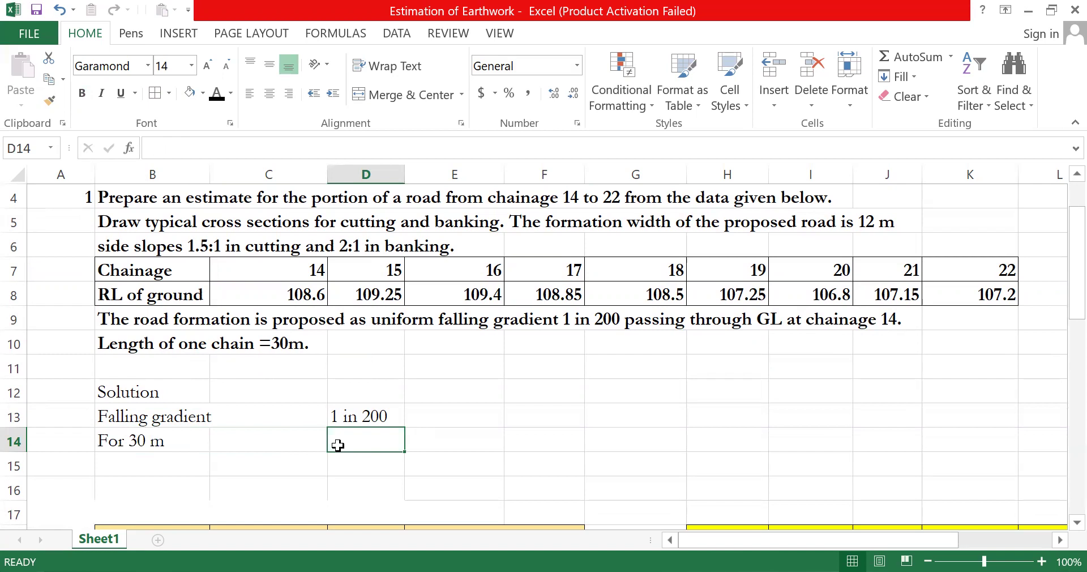
type("1/200")
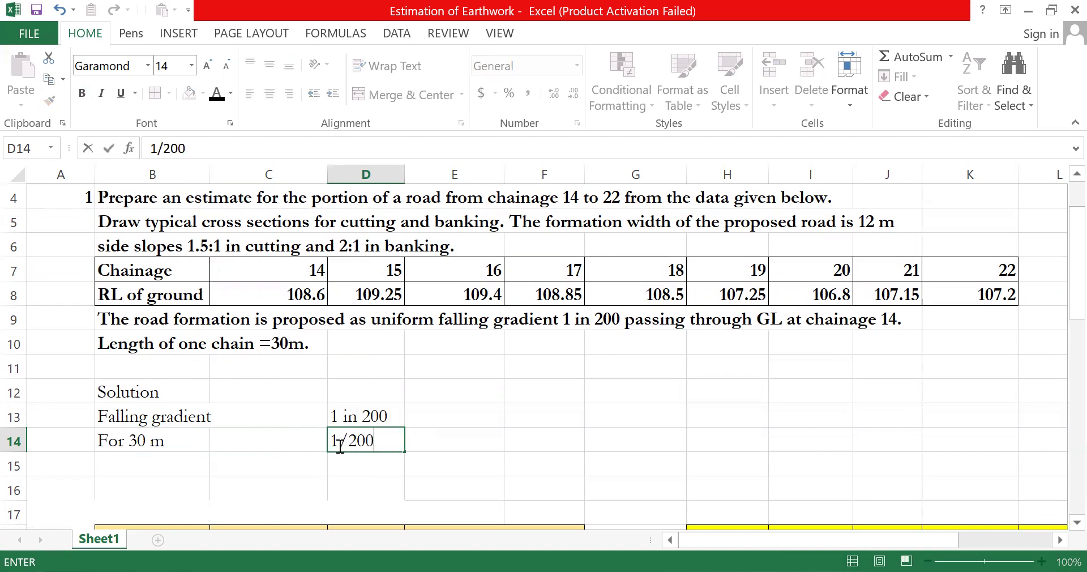
type("*30")
left_click(330, 440)
type("=")
key("Return")
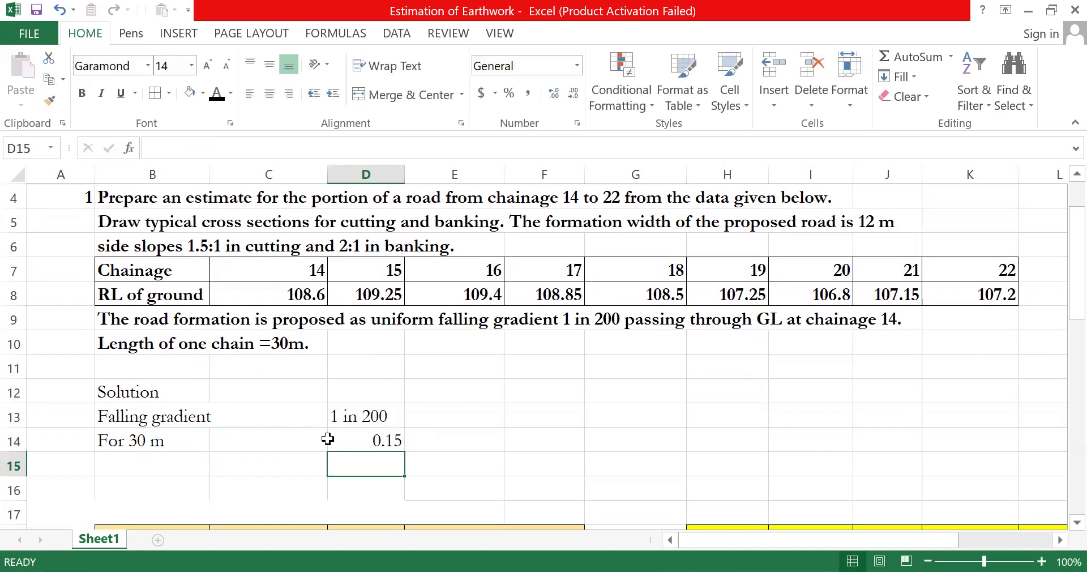
left_click(459, 437)
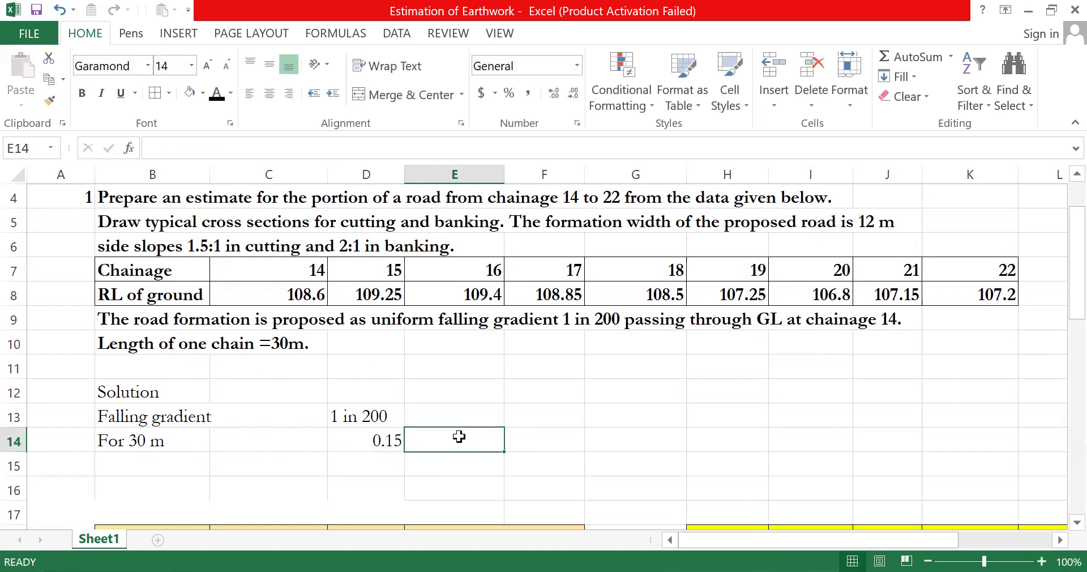
type("m")
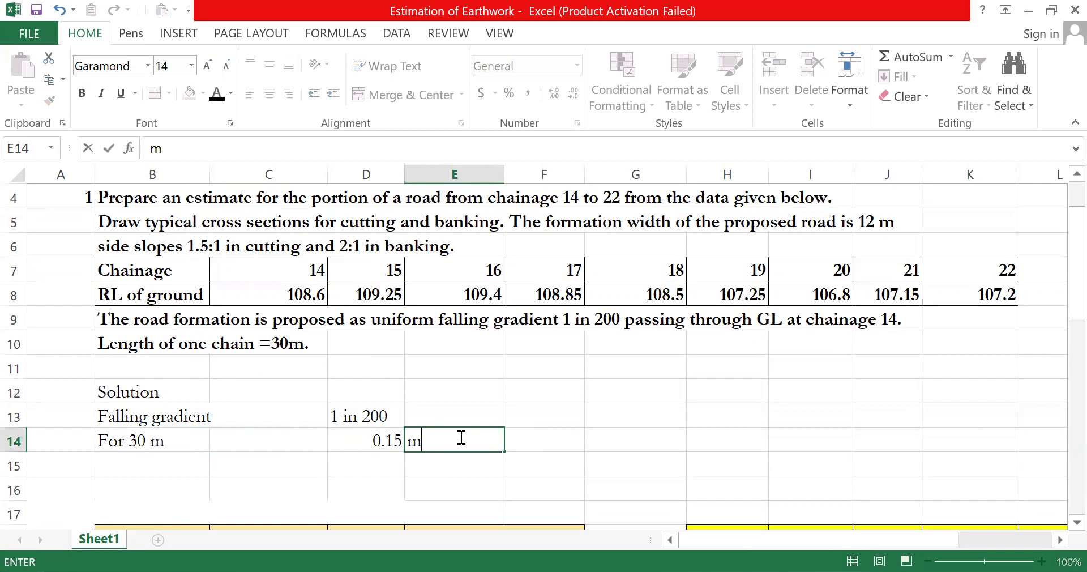
key("Return")
Copy the ground RL of chainage 14 from C19 into D19 as its RL of FL
key("Return")
key("Return")
key("Return")
key("Return")
key("Return")
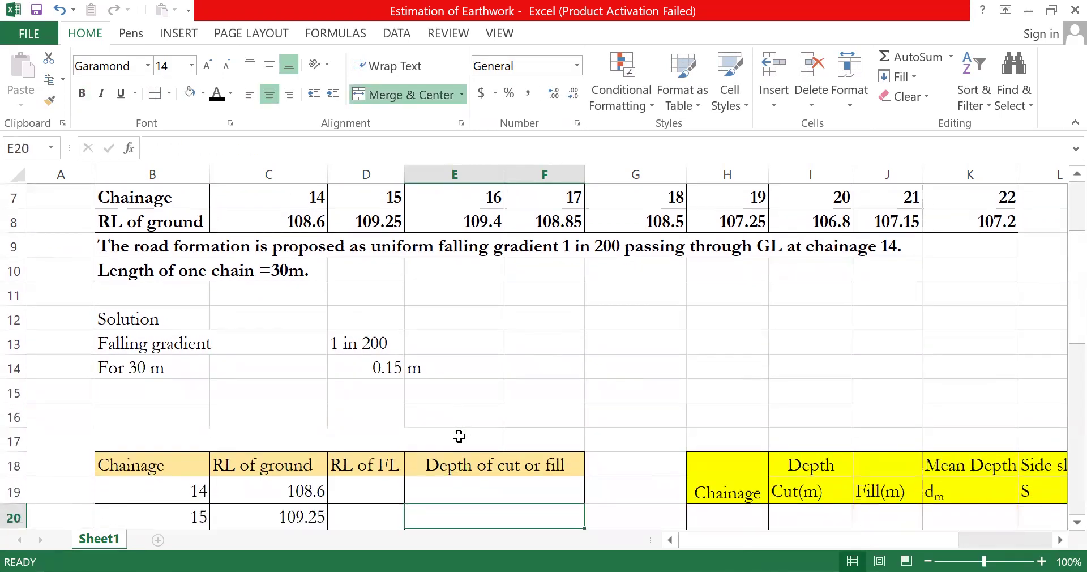
key("Up")
key("Up")
key("Down")
key("Left")
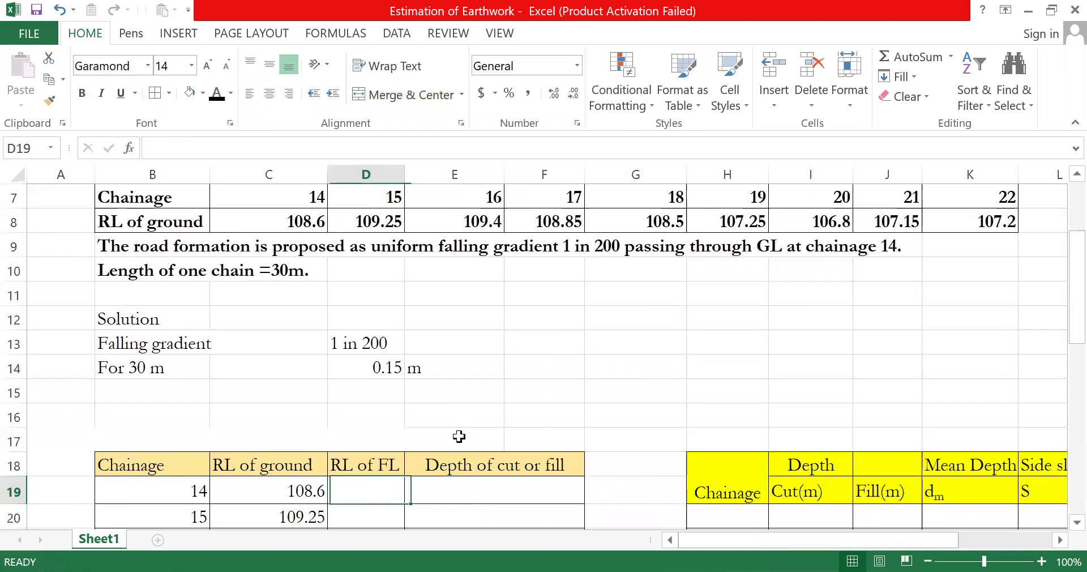
left_click(285, 488)
key("ctrl+c")
left_click(348, 488)
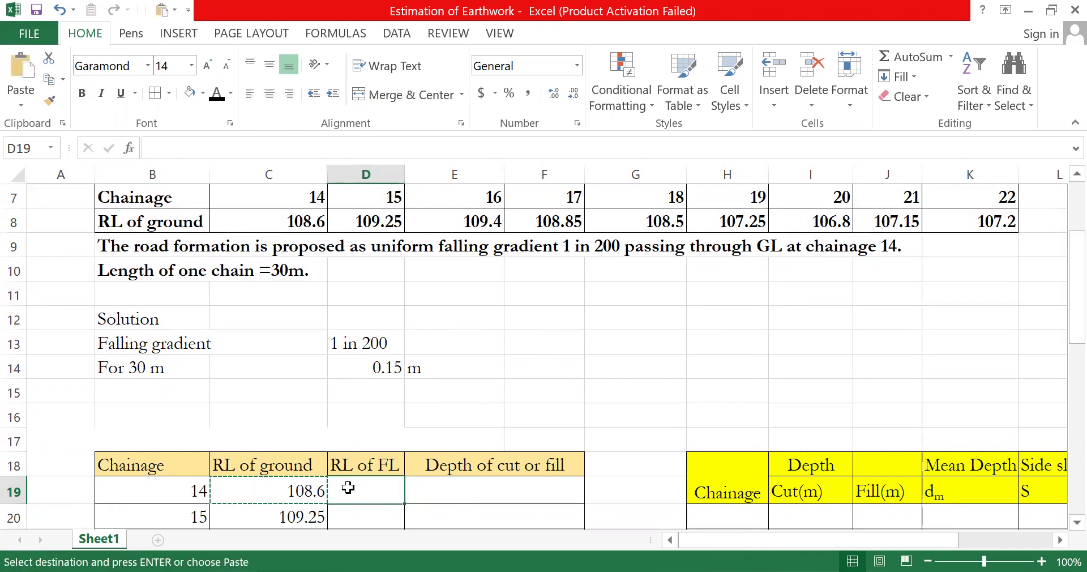
key("ctrl+v")
Calculate the RL of FL at chainage 15 in D20 with the formula =D19-0.15
scroll(334, 475, "down", 1)
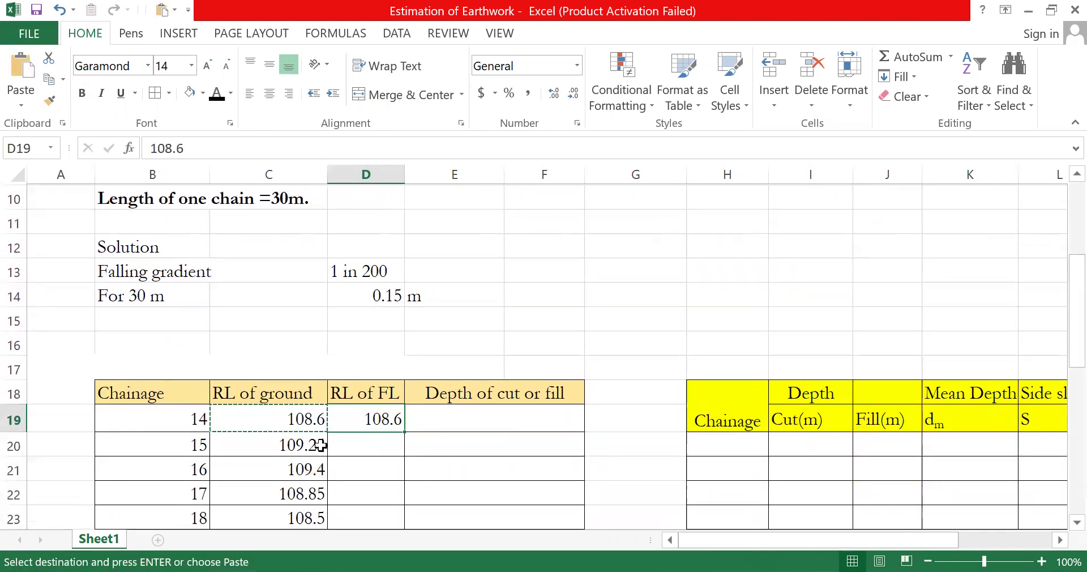
left_click(348, 450)
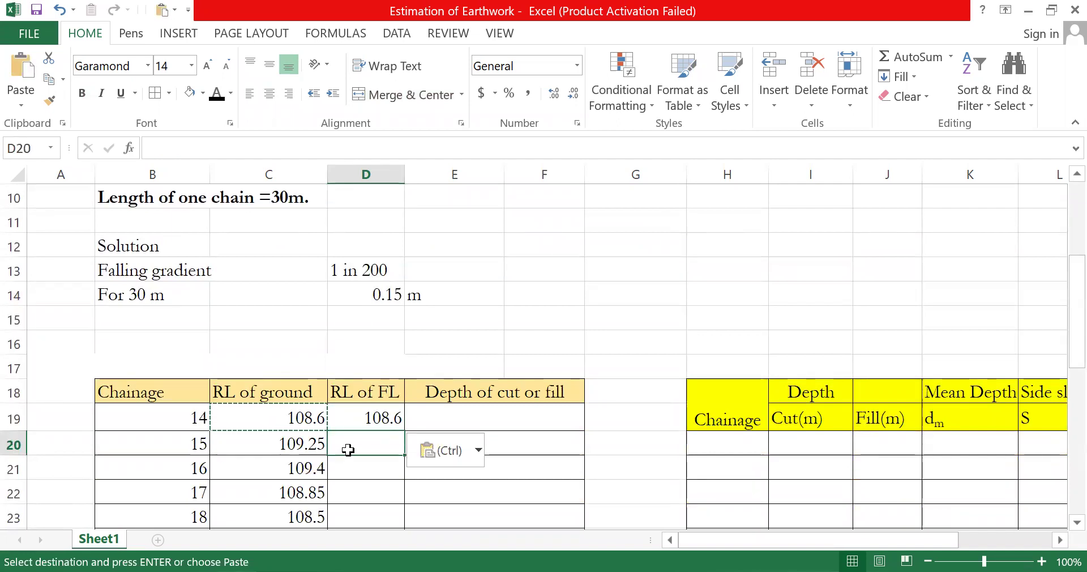
type("=")
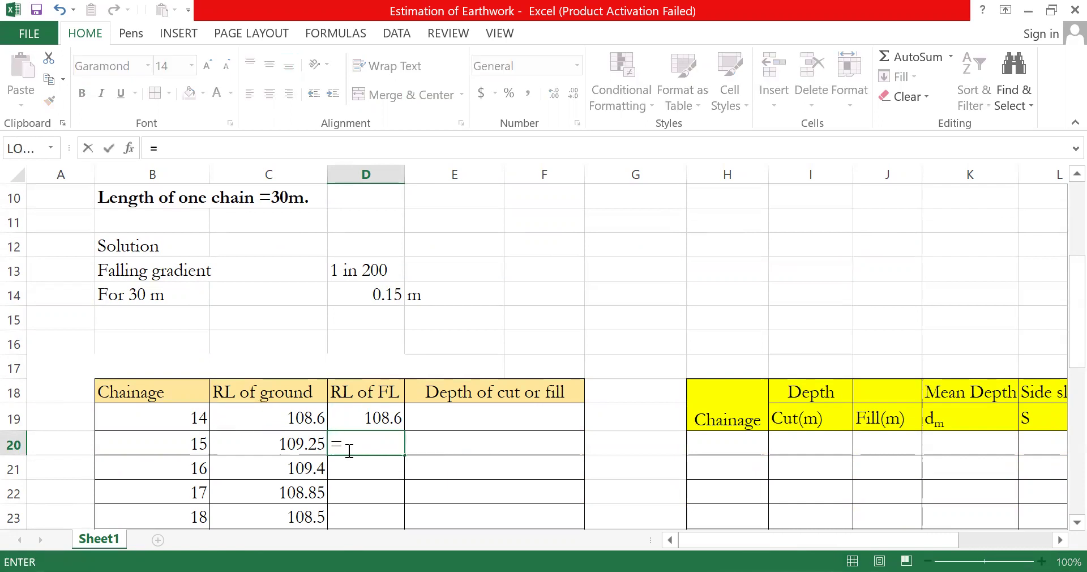
left_click(375, 419)
type("-0.15")
key("Return")
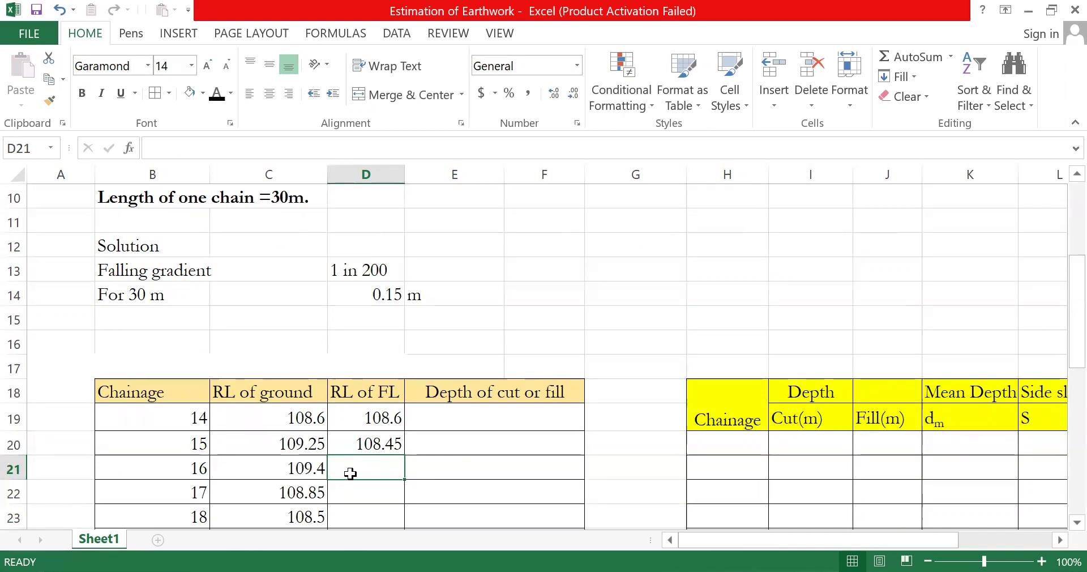
Enter =D20-0.15 in D21 for chainage 16 and fill the formula down to chainage 22 in D27
type("=")
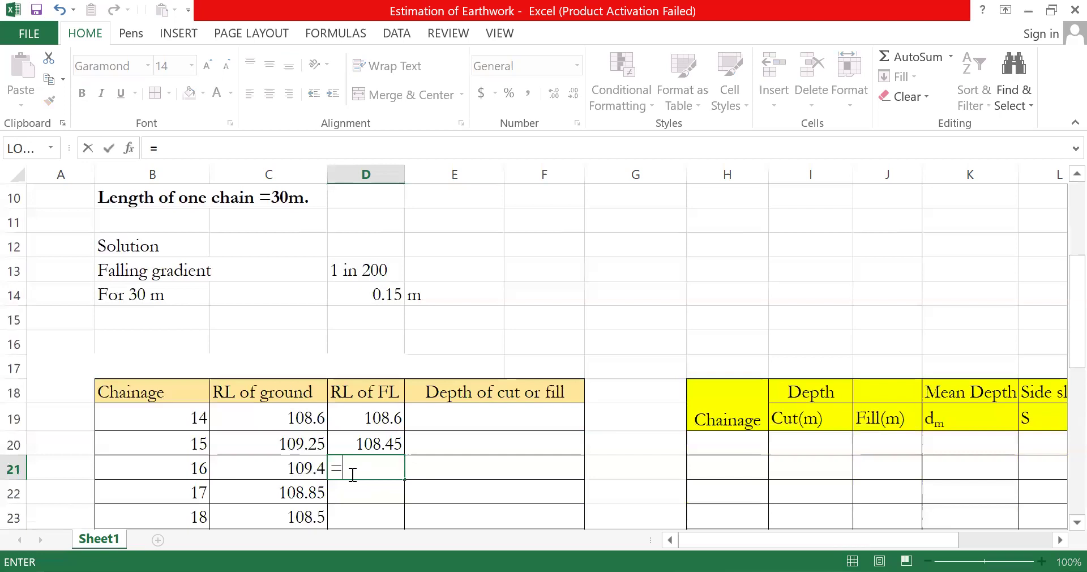
left_click(378, 440)
type("-")
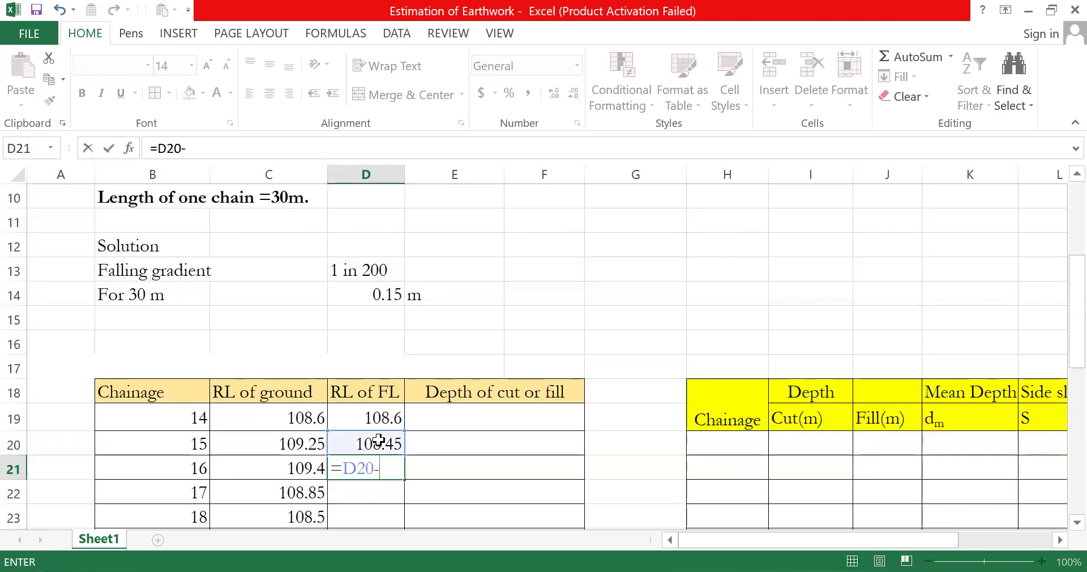
type("30")
key("BackSpace")
key("BackSpace")
type("0.15")
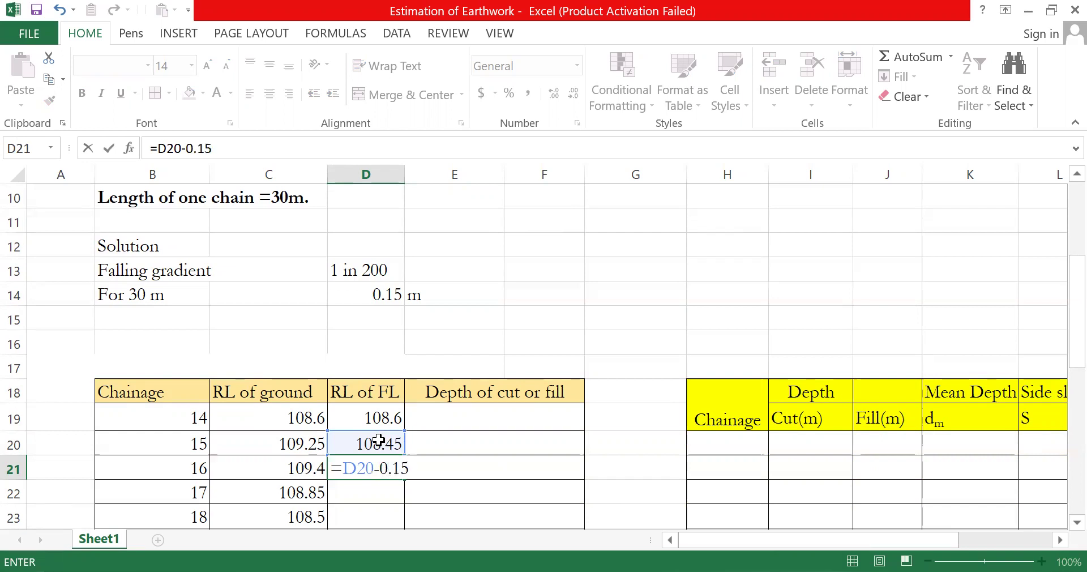
key("Return")
left_click(369, 467)
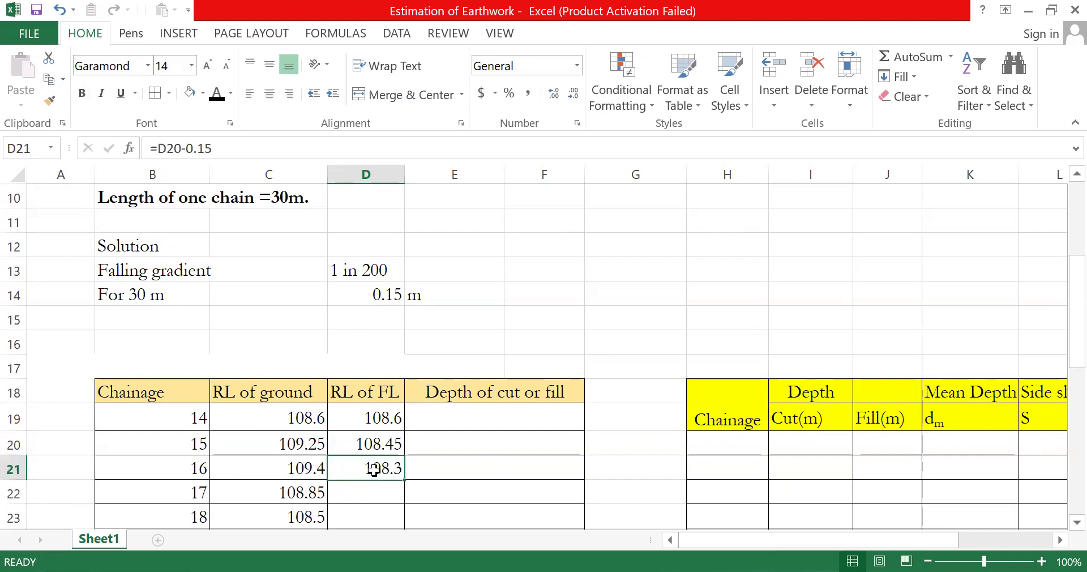
left_click_drag(403, 479, 399, 504)
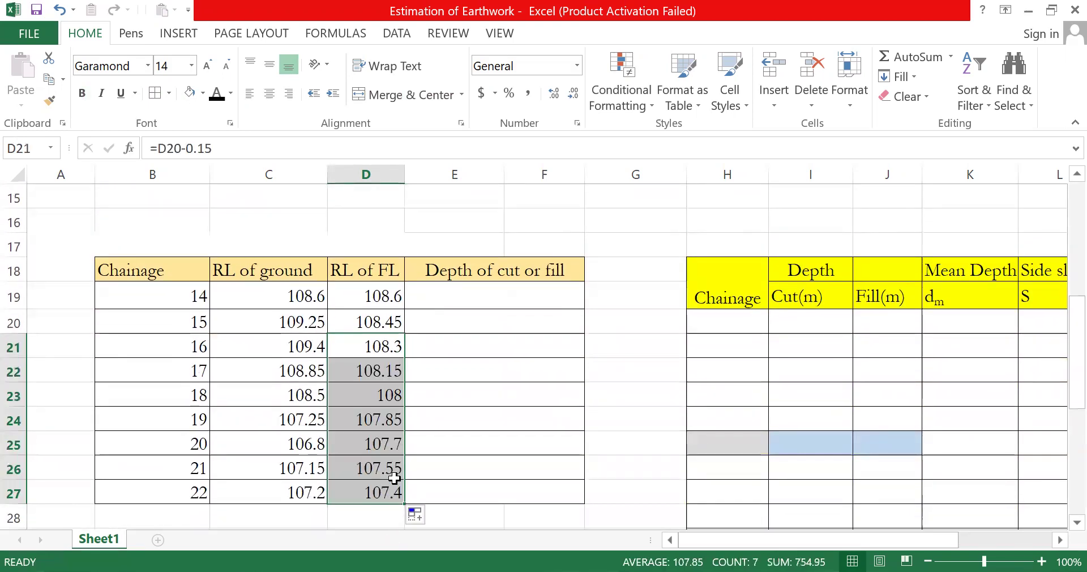
Calculate the depth of cut or fill at chainage 14 in E19 with the formula =D19-C19
left_click(511, 390)
scroll(506, 376, "up", 1)
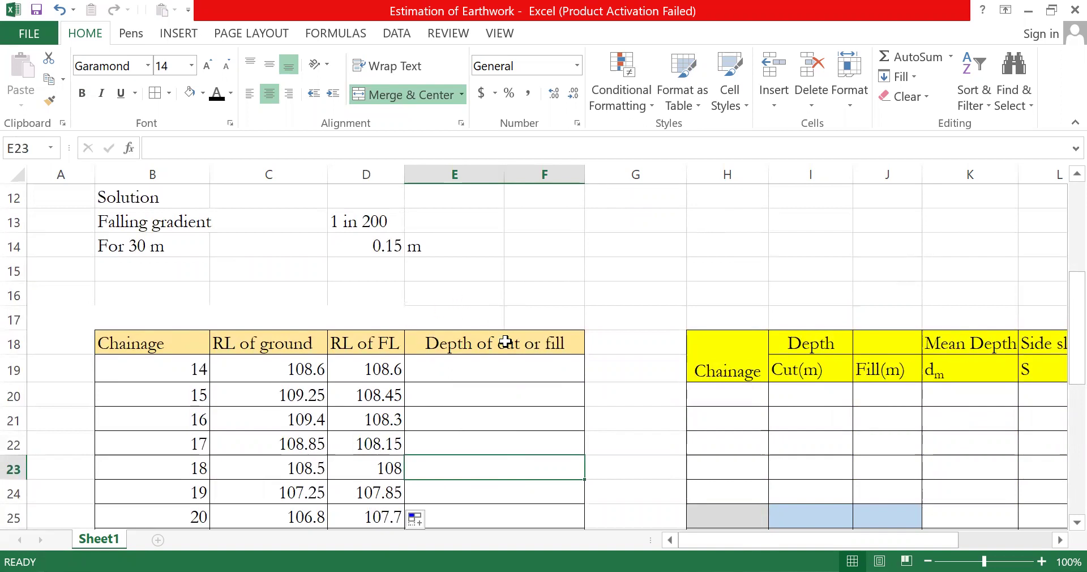
left_click(478, 371)
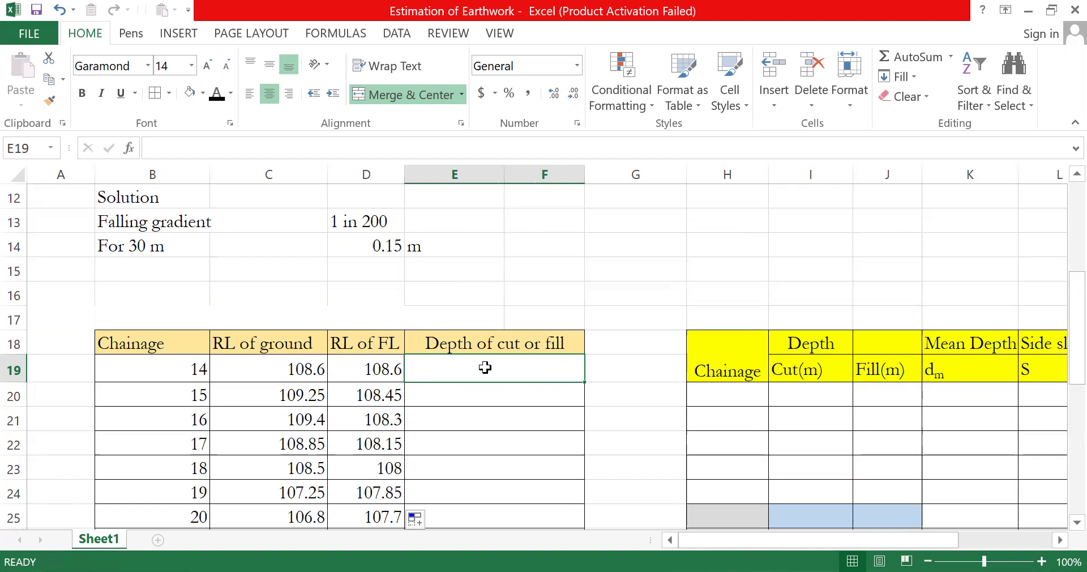
type("=")
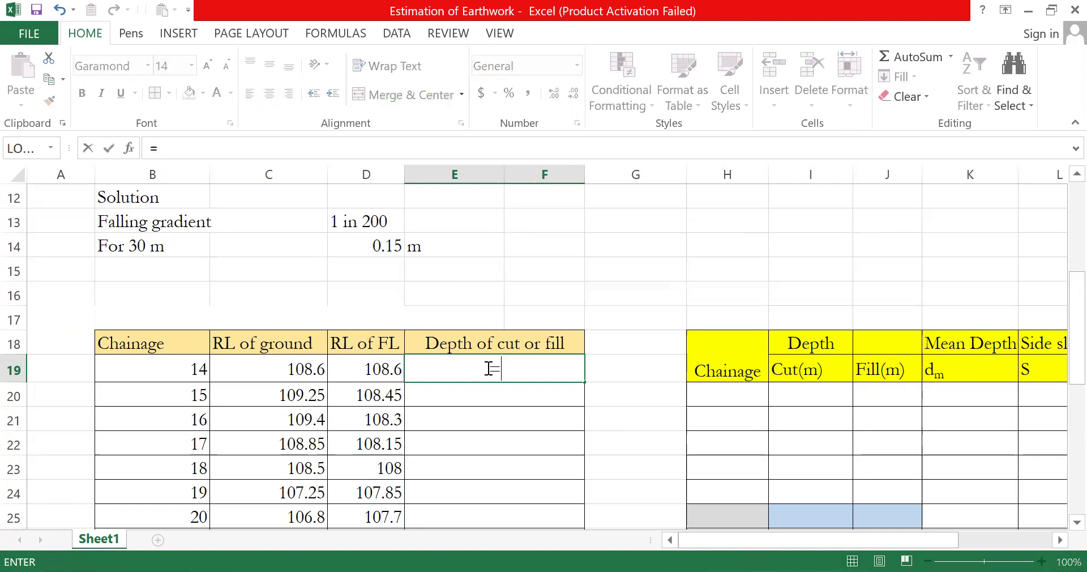
left_click(394, 365)
type("-")
left_click(303, 371)
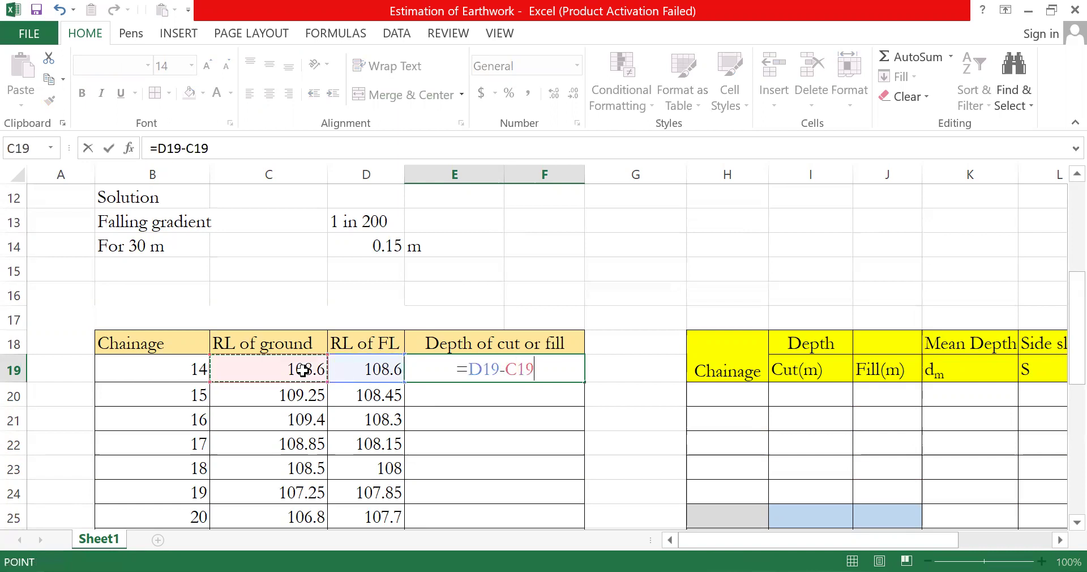
key("Return")
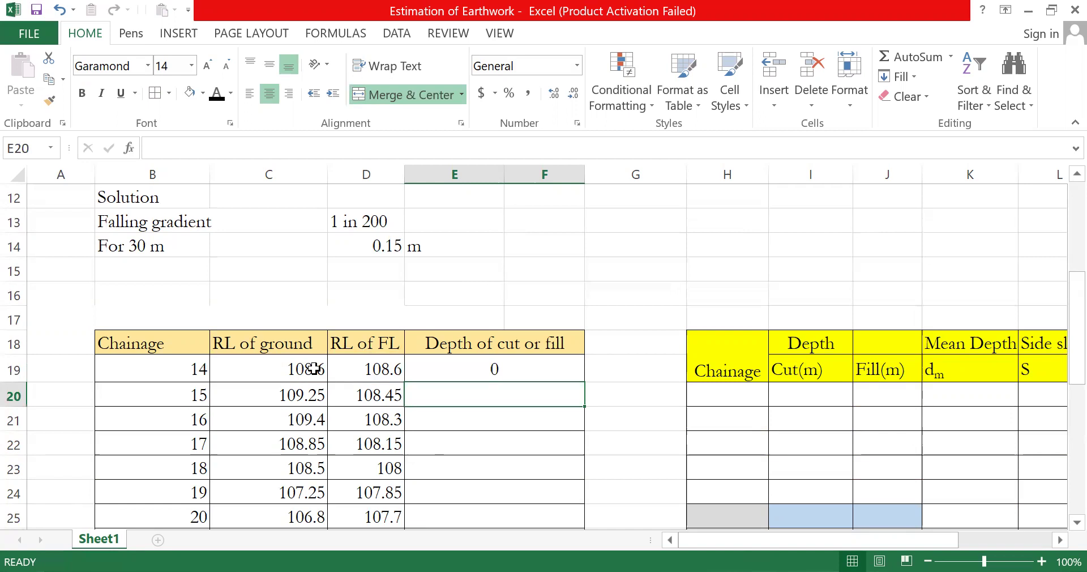
Enter =D20-C20 in E20 for chainage 15 and fill the formula down to chainage 22 in row 27
type("=")
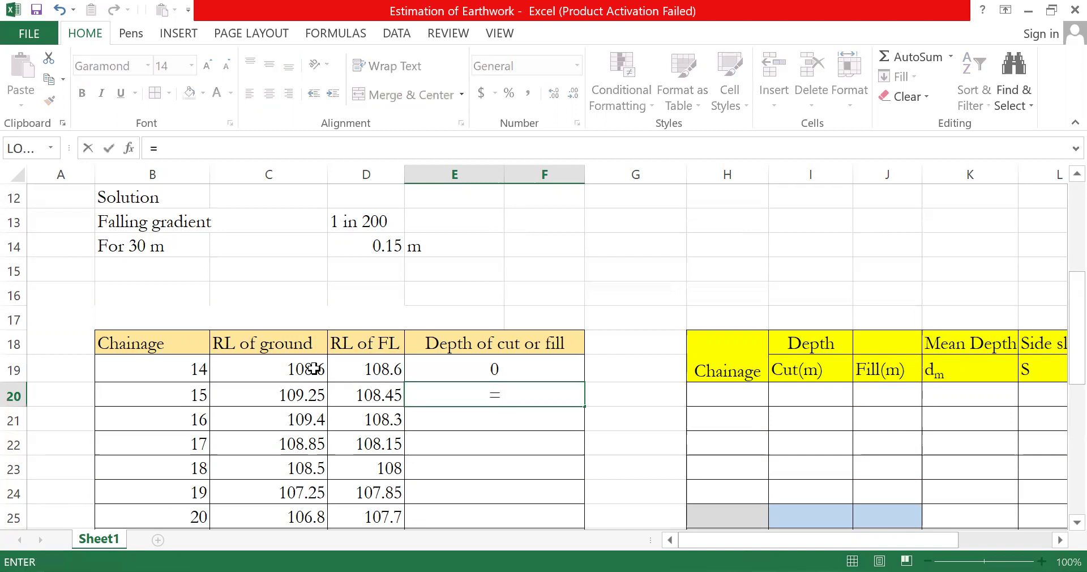
left_click(365, 399)
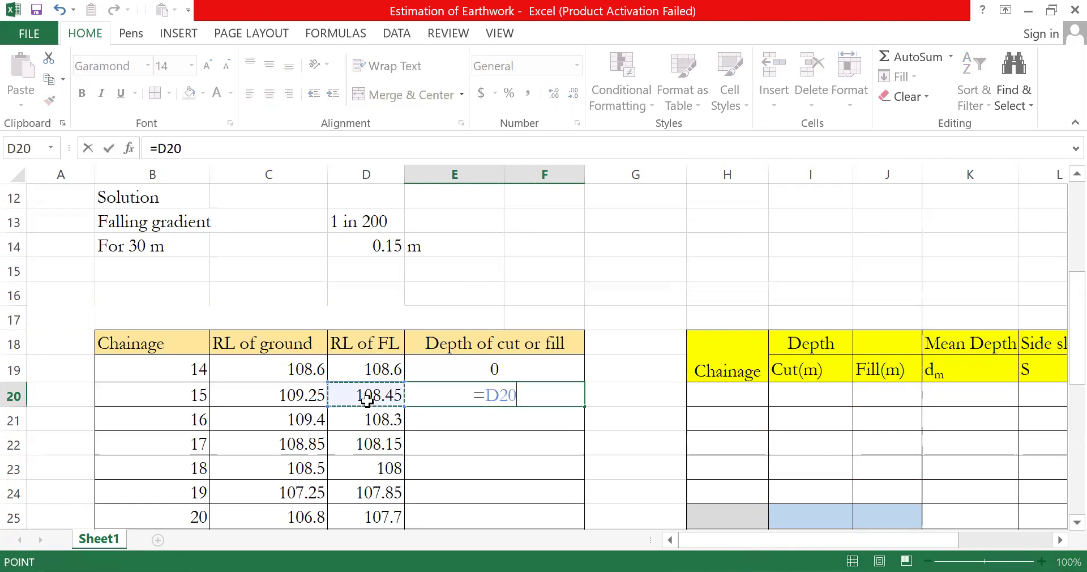
type("-")
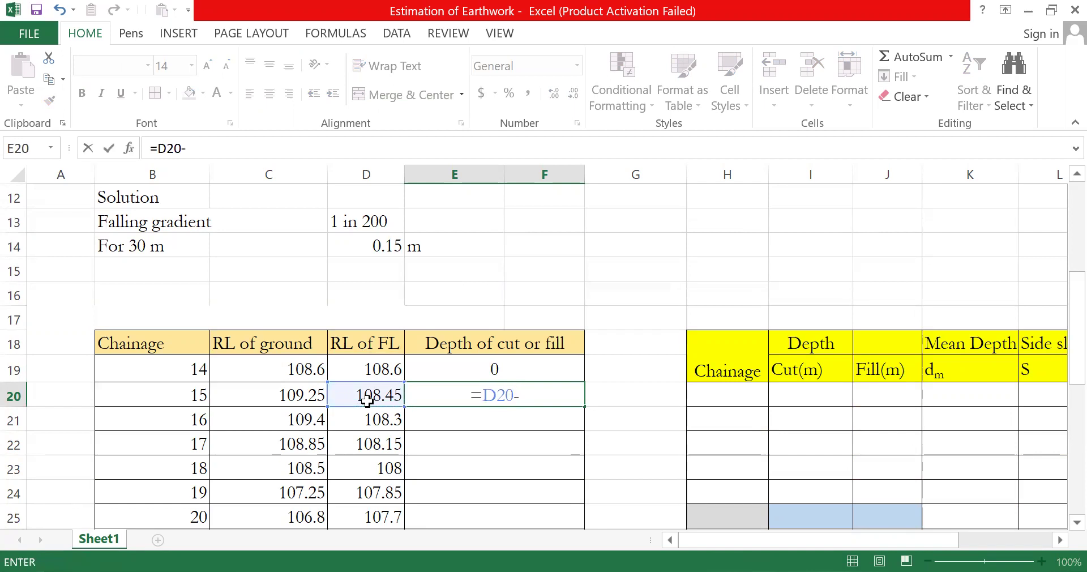
left_click(297, 398)
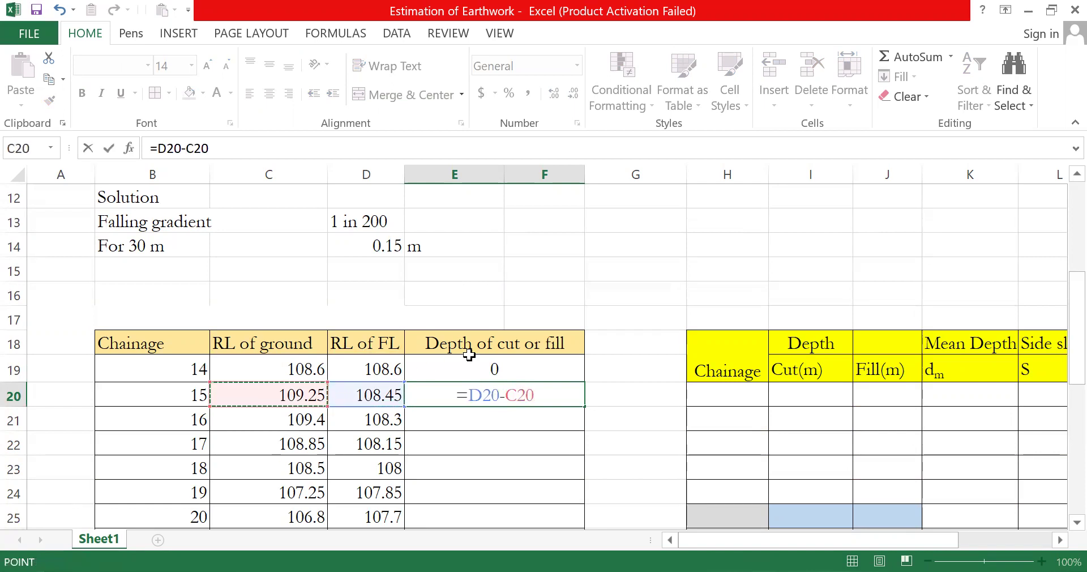
key("Return")
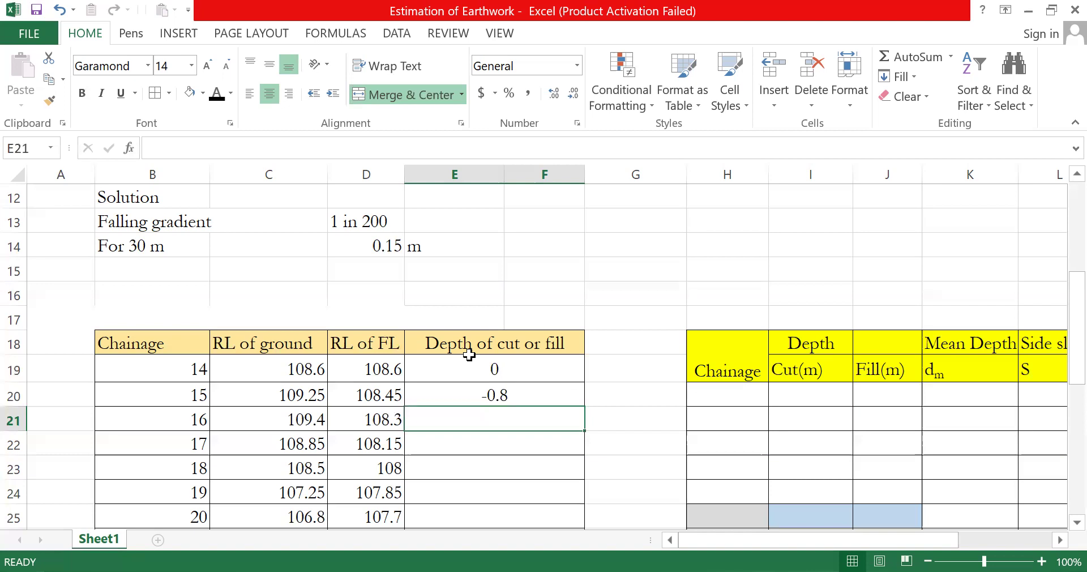
left_click(514, 398)
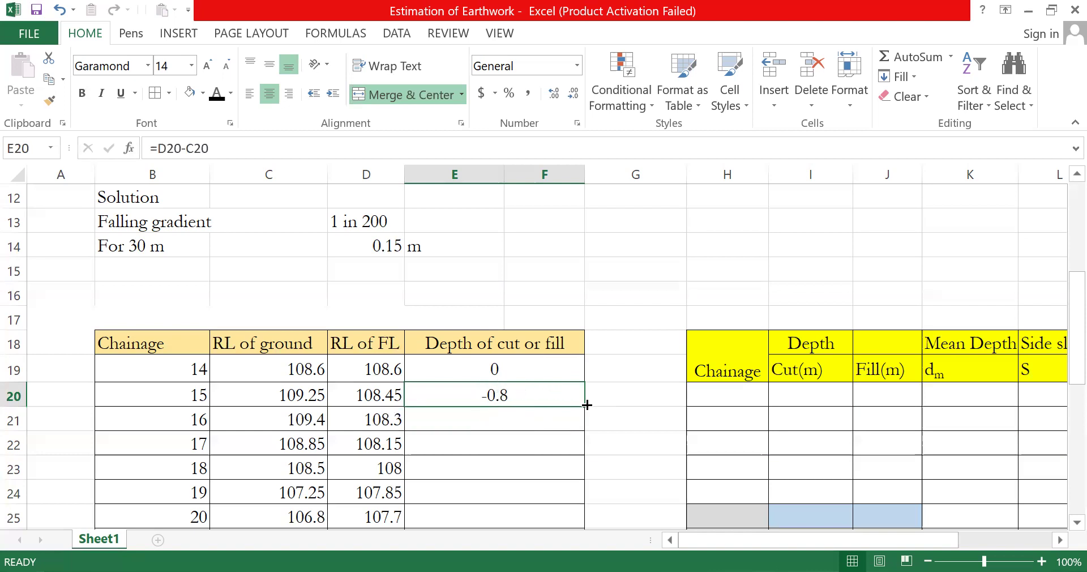
left_click_drag(586, 405, 560, 511)
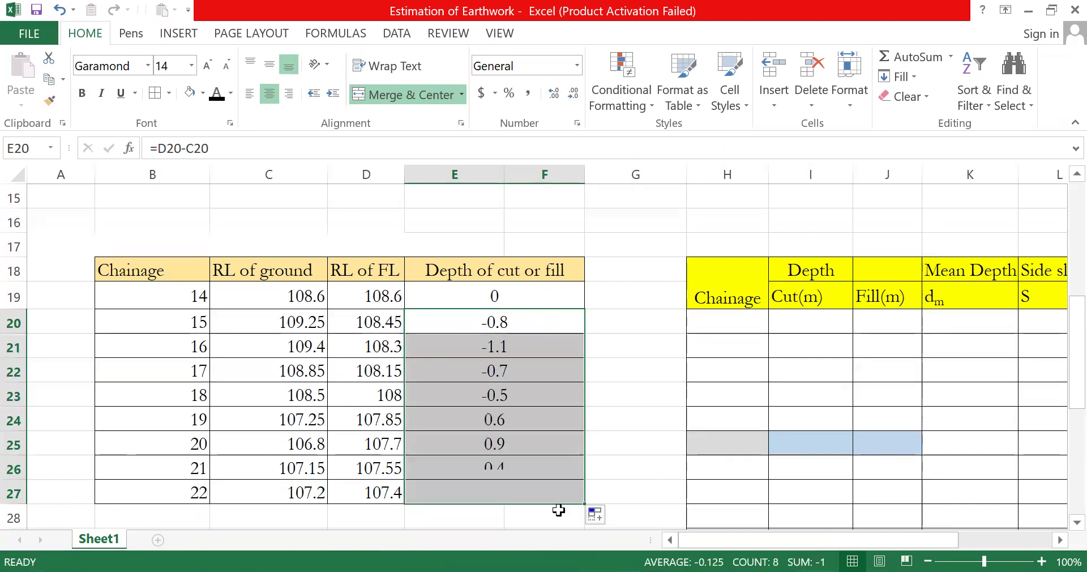
left_click(557, 479)
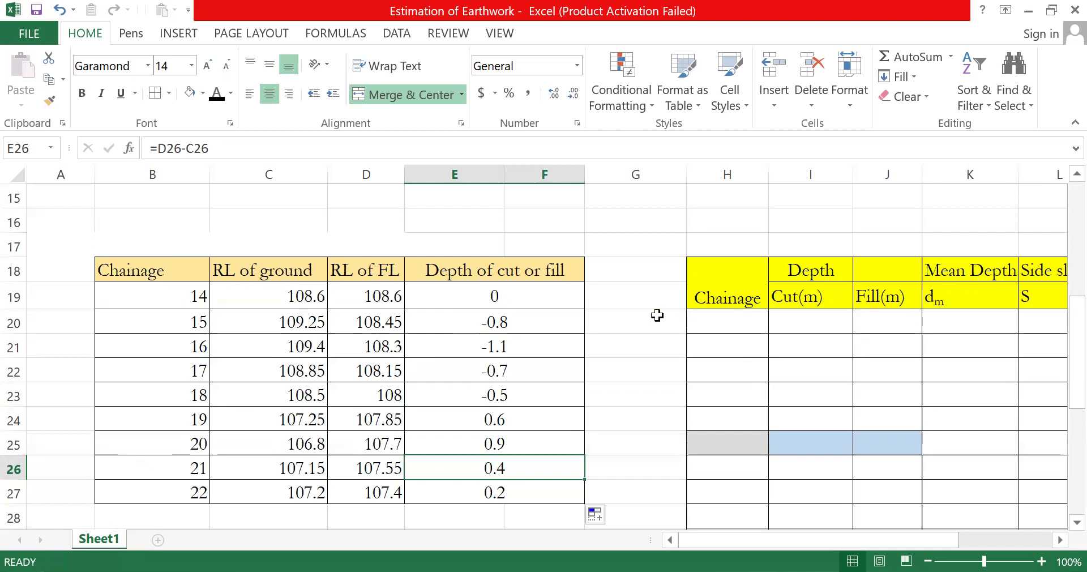
Examine the depths of cut or fill from chainage 14 to 19 to locate the change between cutting and filling
left_click_drag(162, 291, 167, 385)
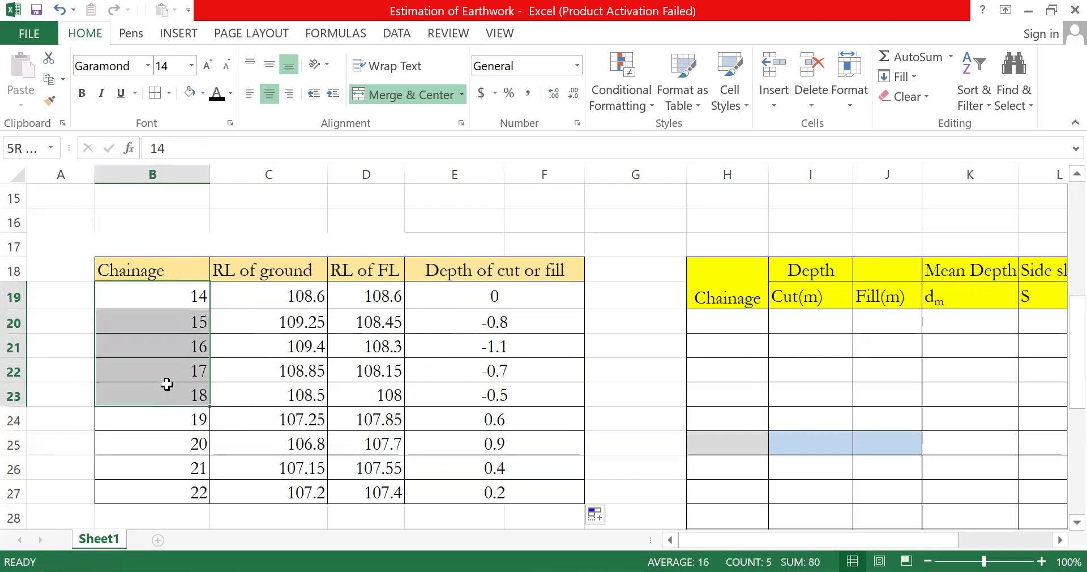
left_click(481, 371)
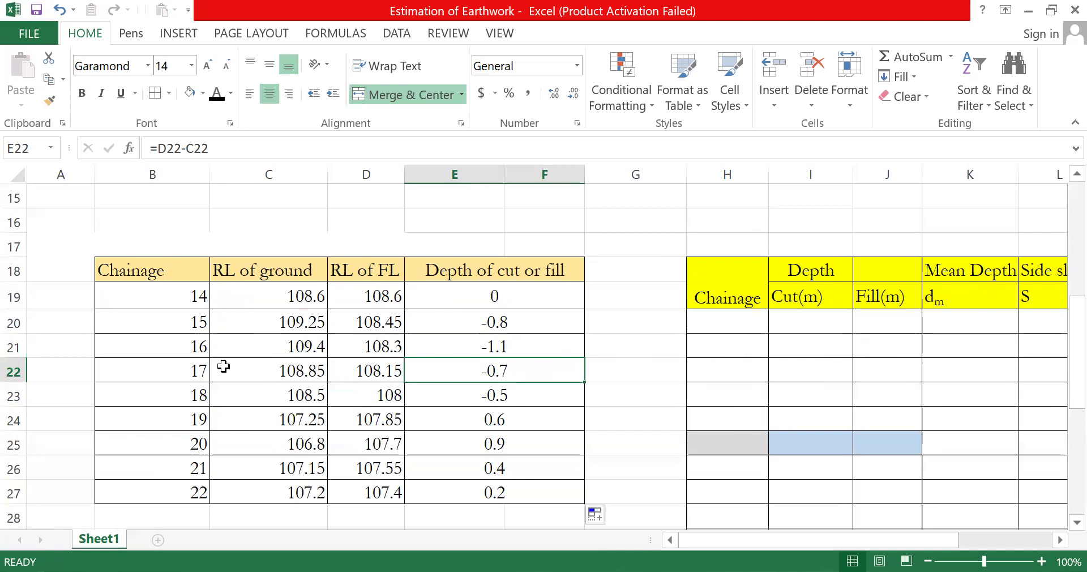
left_click(369, 343)
left_click_drag(178, 392, 503, 403)
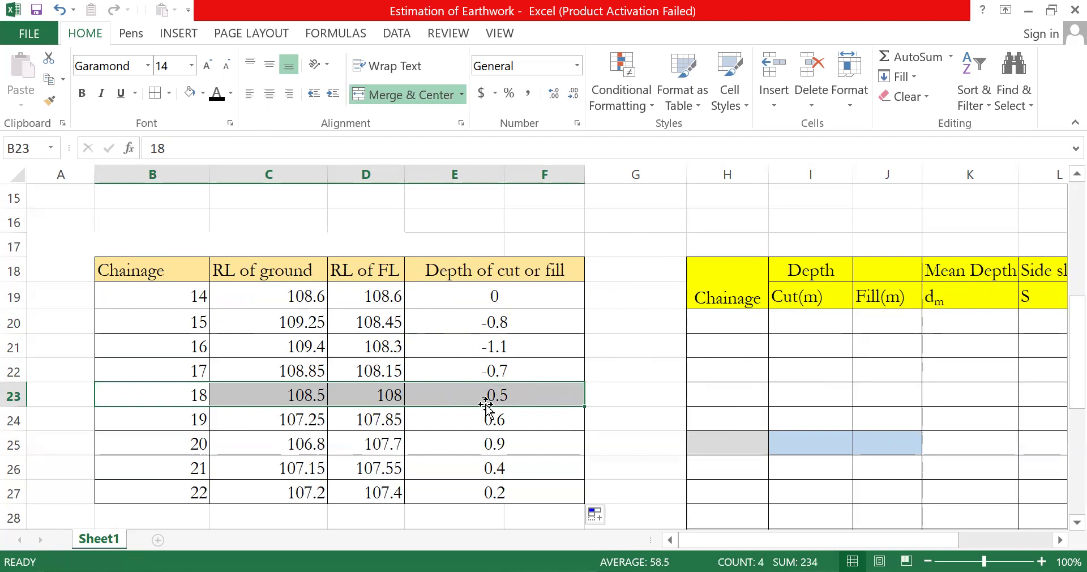
left_click_drag(153, 415, 558, 409)
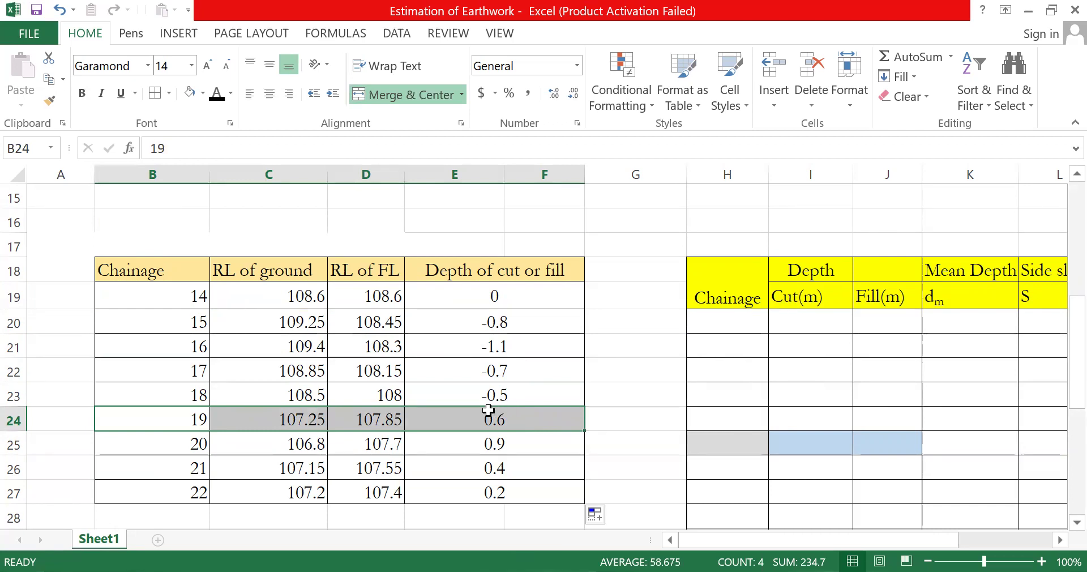
left_click(506, 388)
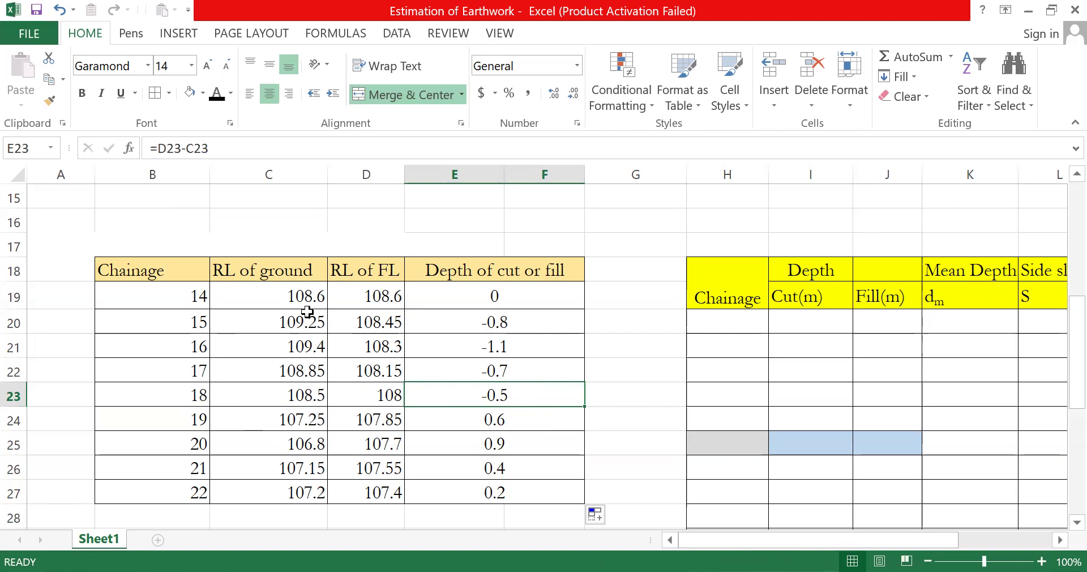
Shade the table rows of chainages 18 and 19 with a light gray fill
left_click_drag(166, 394, 470, 419)
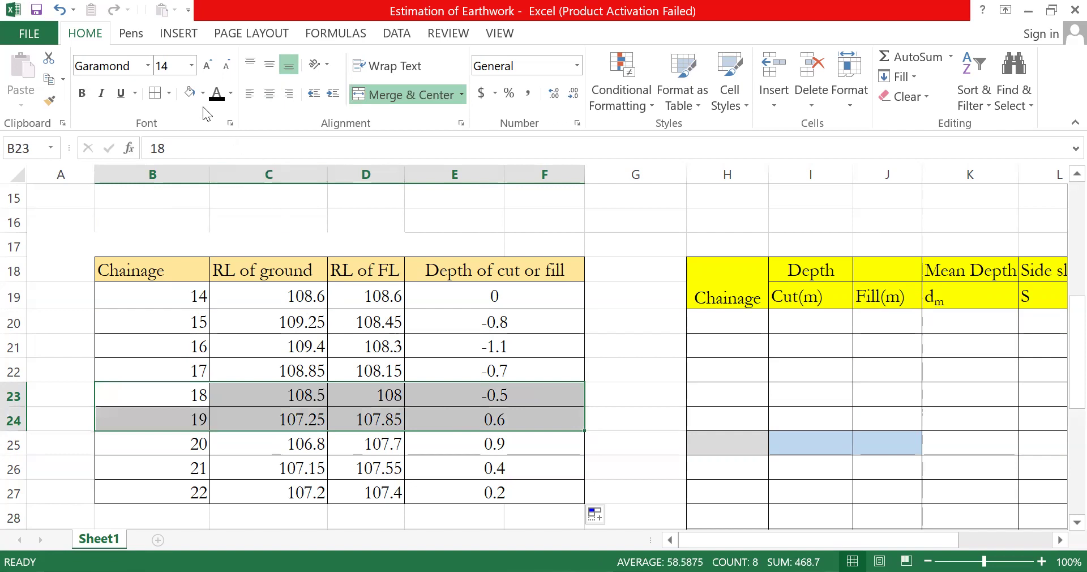
left_click(201, 93)
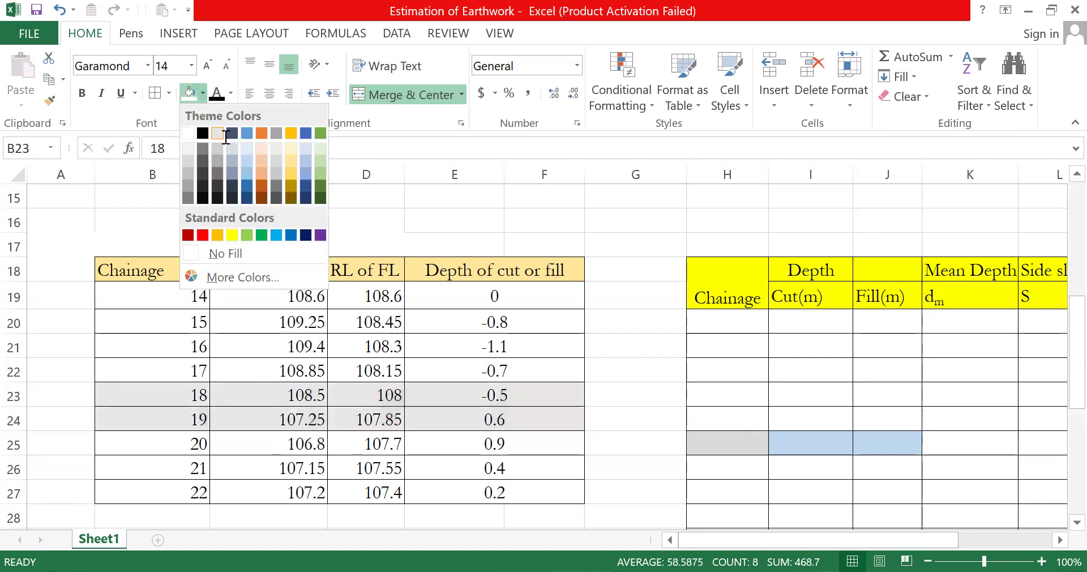
left_click(226, 136)
Compare the depth at chainage 18 with the CH18 side of the similar-triangles diagram below the table
scroll(214, 400, "down", 2)
scroll(204, 374, "up", 1)
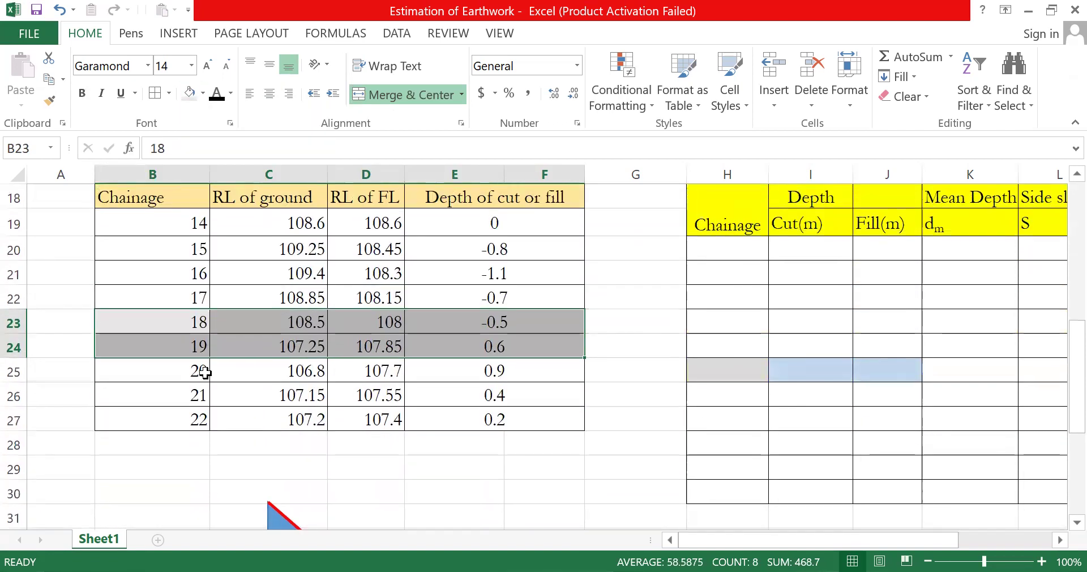
left_click(188, 323)
left_click(506, 325)
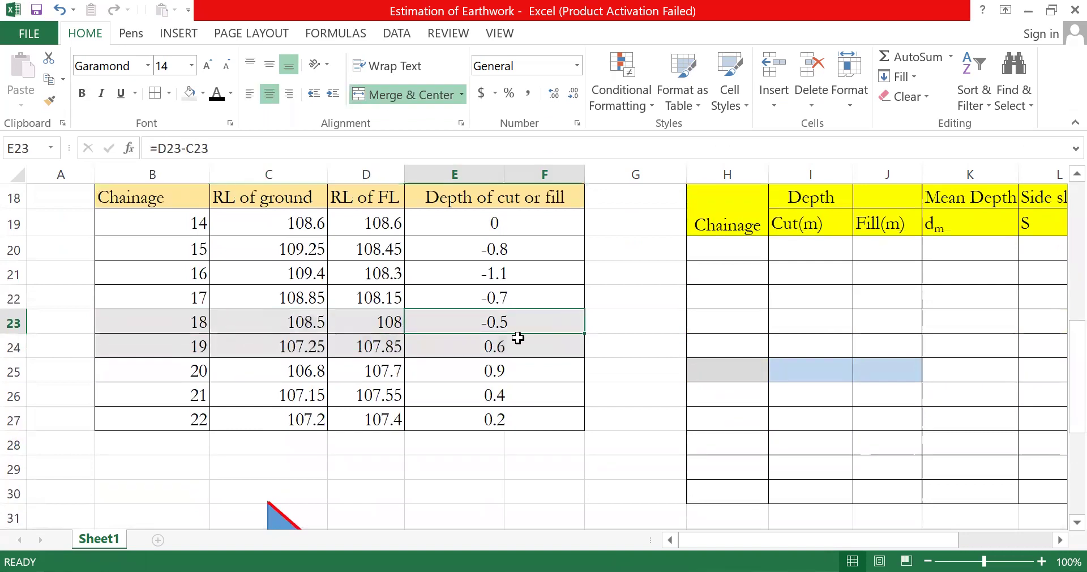
scroll(457, 417, "down", 3)
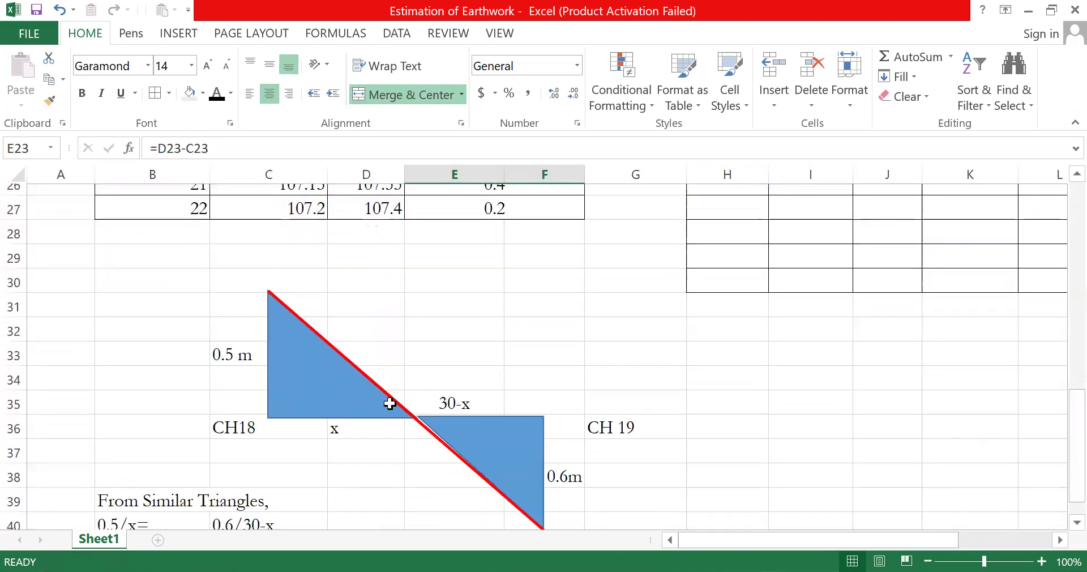
scroll(413, 406, "down", 1)
left_click(229, 343)
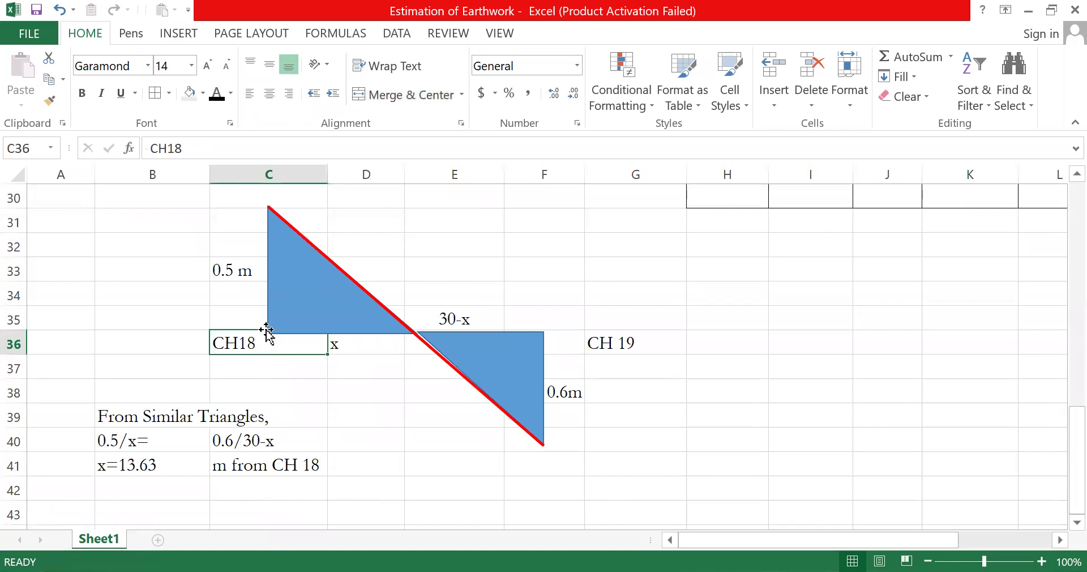
scroll(260, 284, "up", 1)
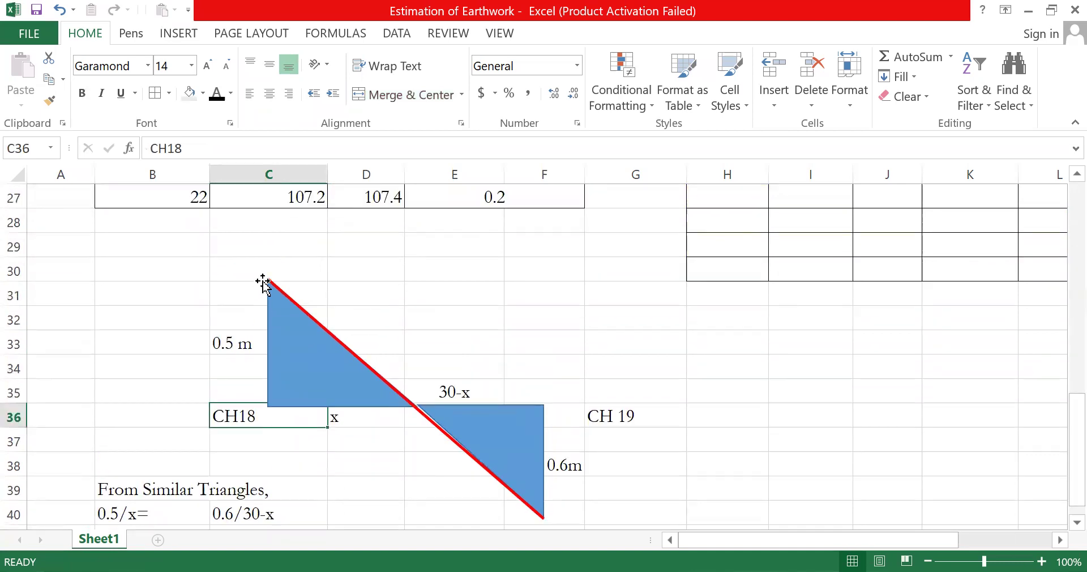
left_click(292, 291)
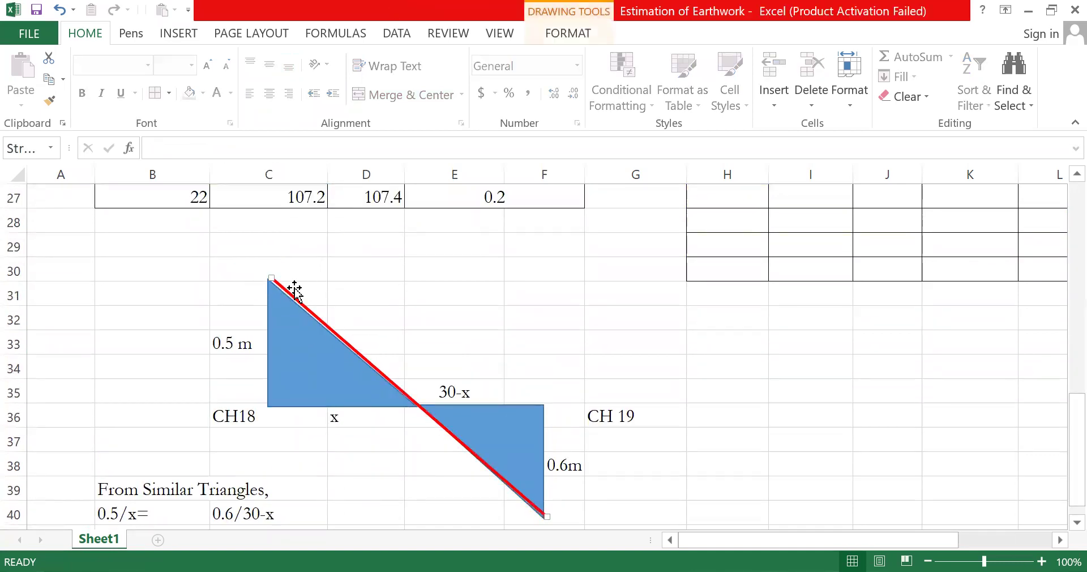
left_click(317, 263)
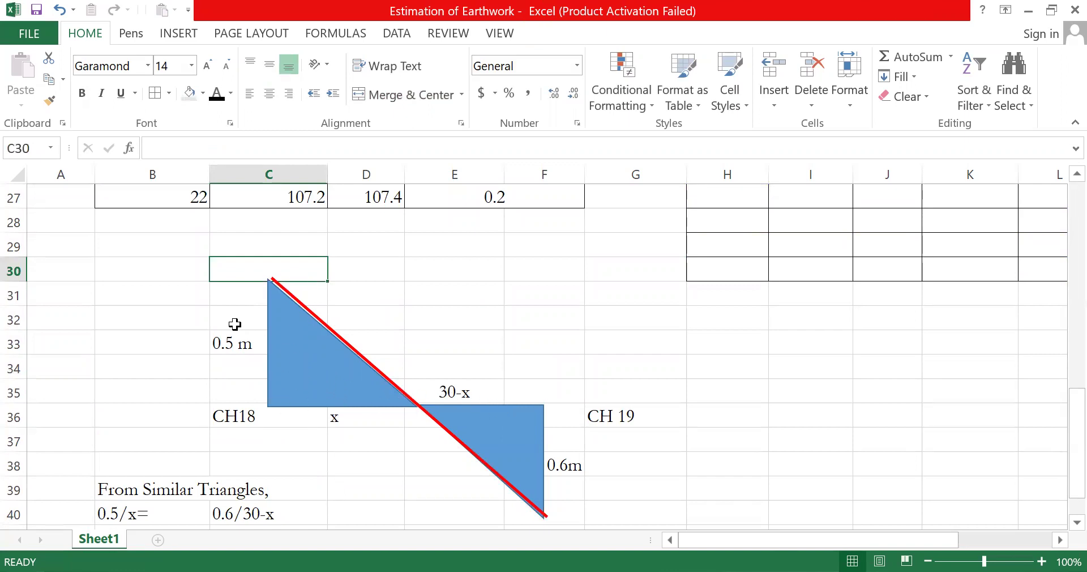
left_click(238, 344)
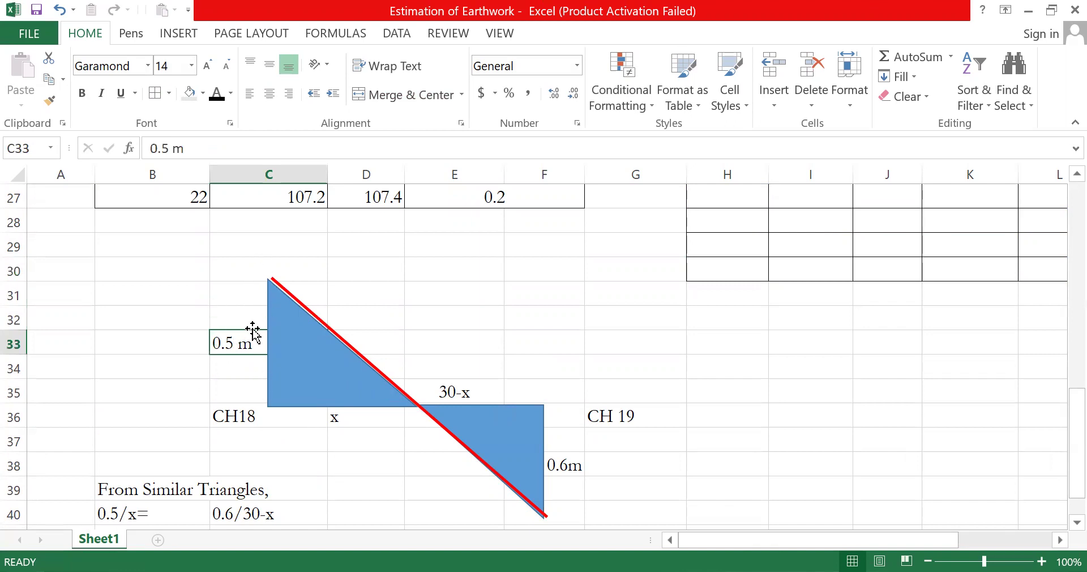
Compare the depth at chainage 19 with the CH 19 side of the similar-triangles diagram
scroll(274, 339, "up", 3)
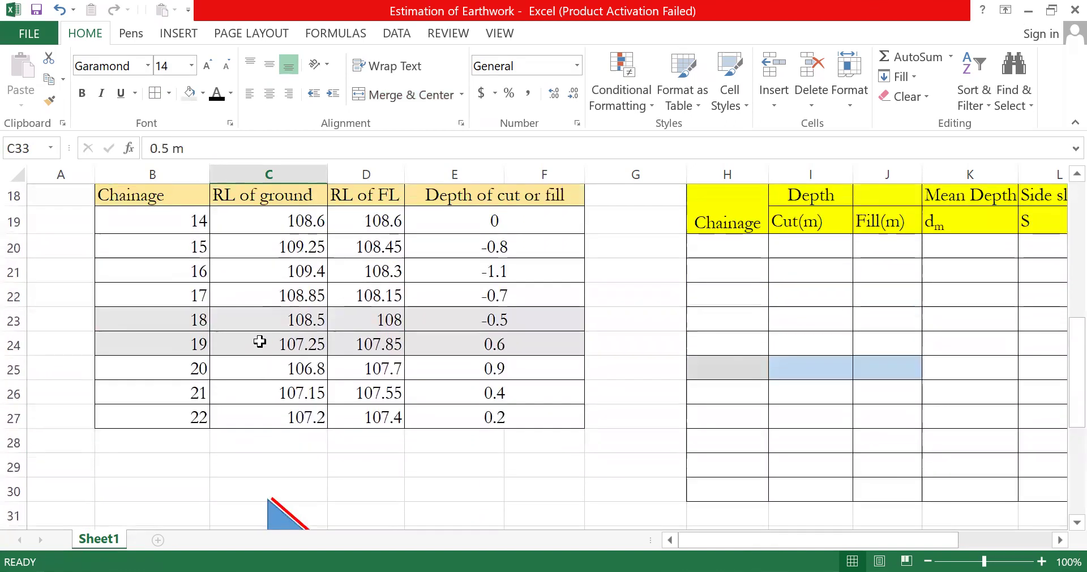
left_click(161, 347)
left_click(506, 342)
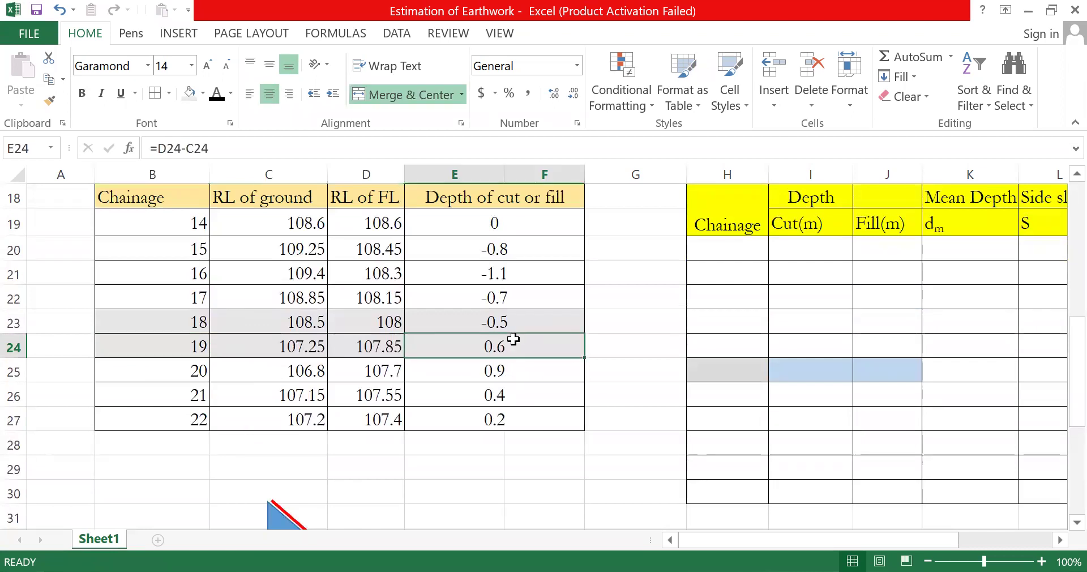
scroll(504, 340, "down", 3)
scroll(504, 339, "down", 1)
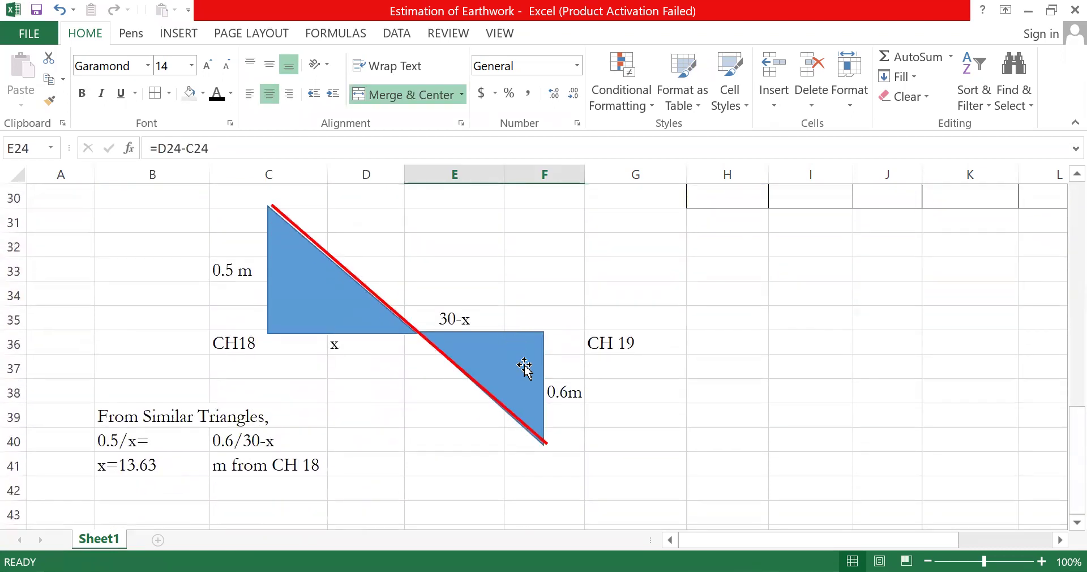
left_click(543, 437)
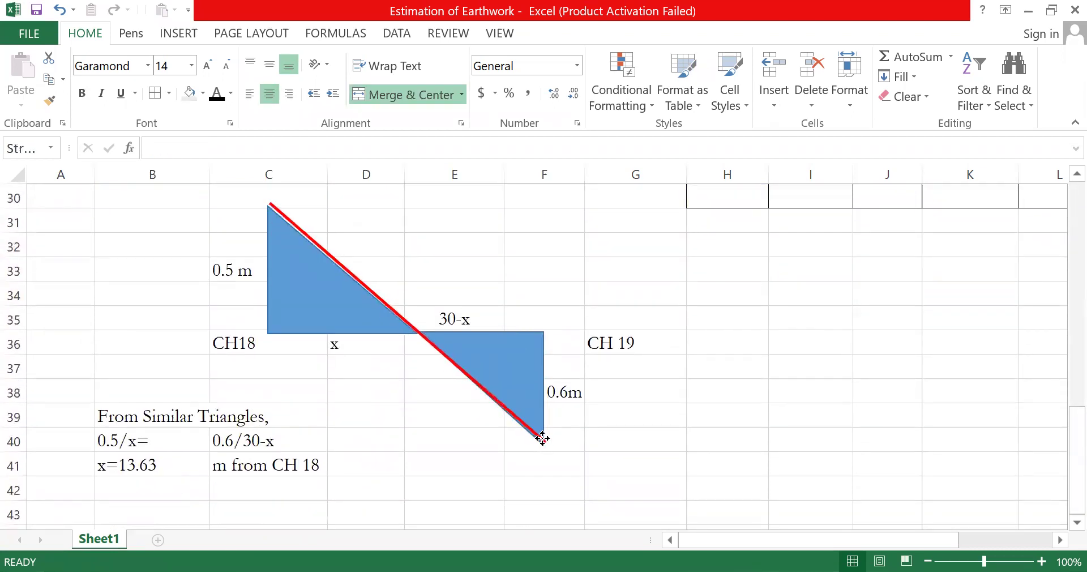
left_click(561, 382)
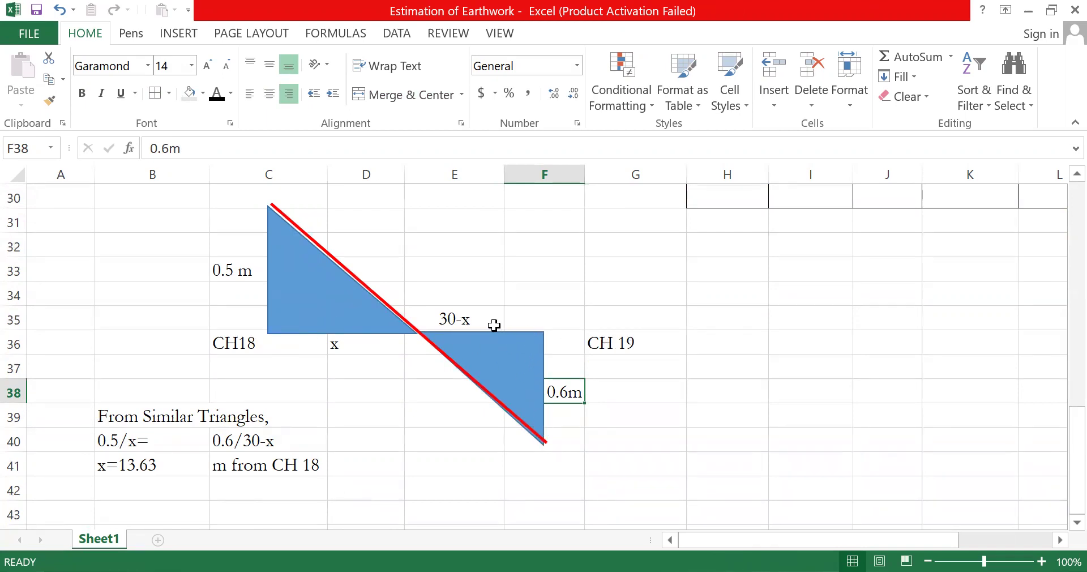
scroll(381, 313, "up", 4)
scroll(381, 313, "up", 1)
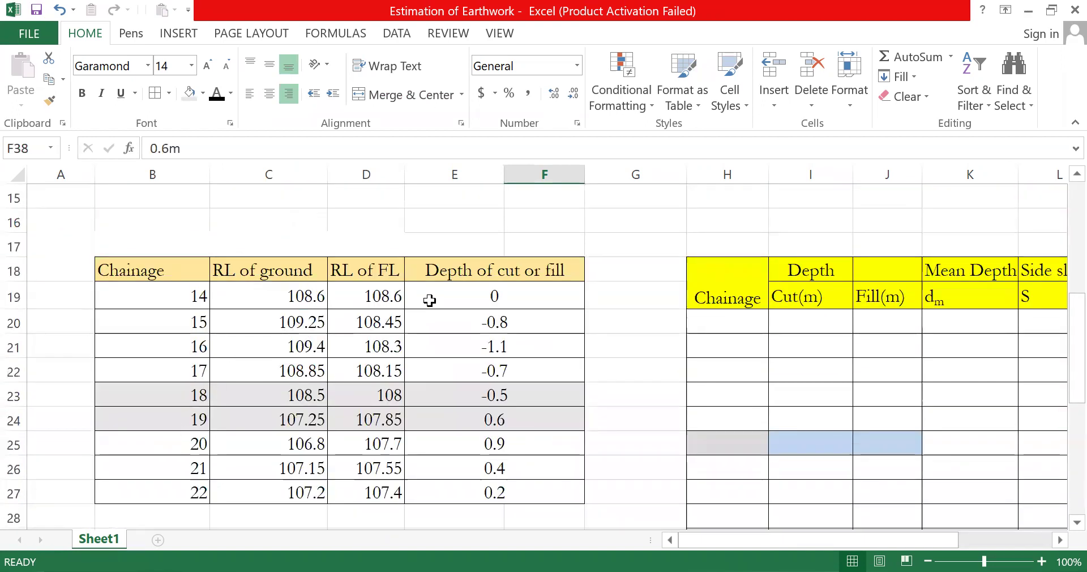
scroll(417, 314, "down", 5)
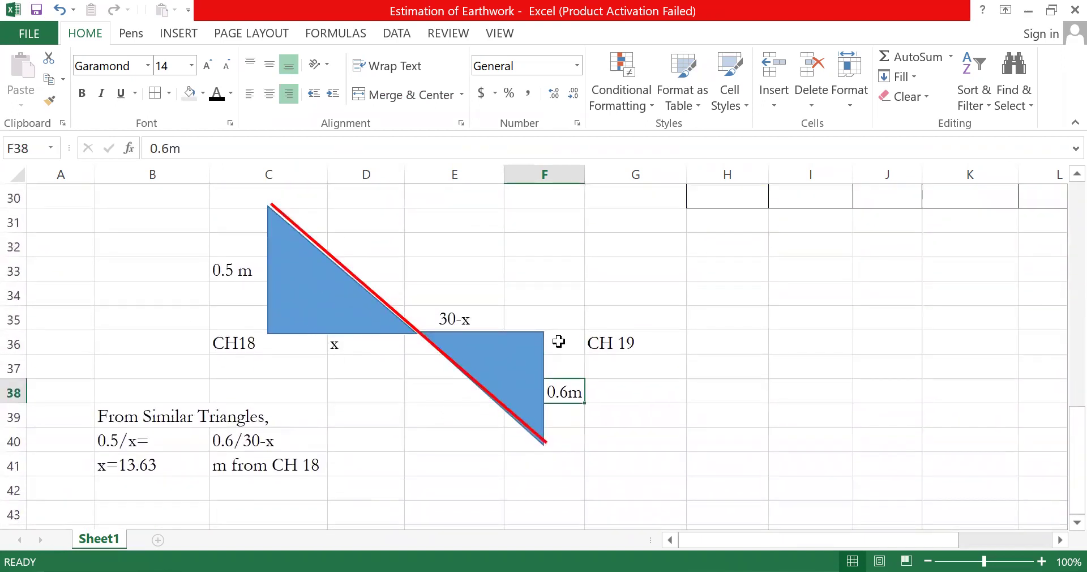
Compare the similar-triangles proportion for x with the depths and the 30-x distance labelled on the diagram
left_click(417, 329)
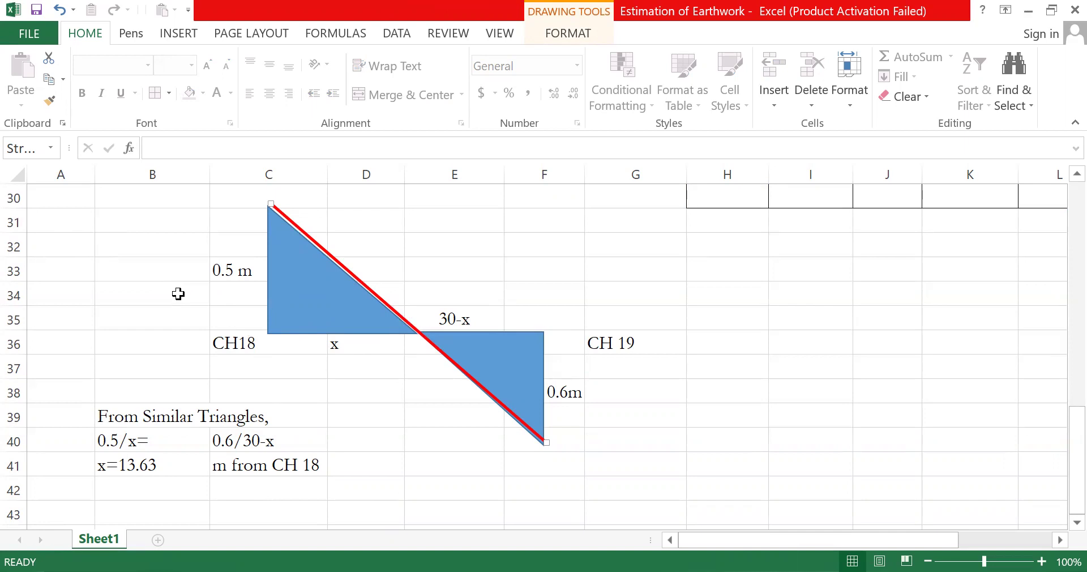
left_click(205, 270)
left_click(139, 441)
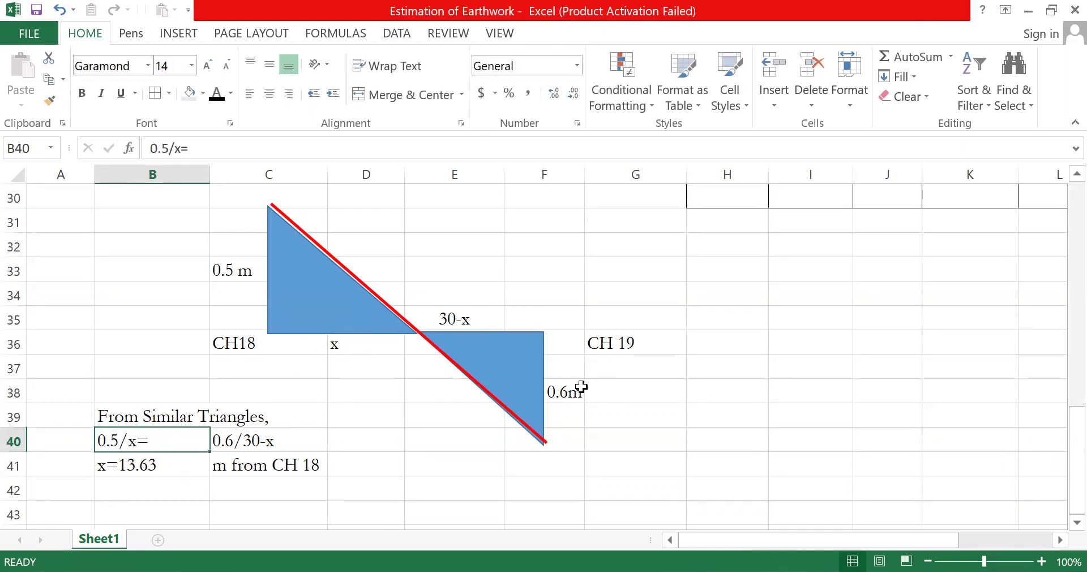
left_click(582, 387)
left_click(447, 315)
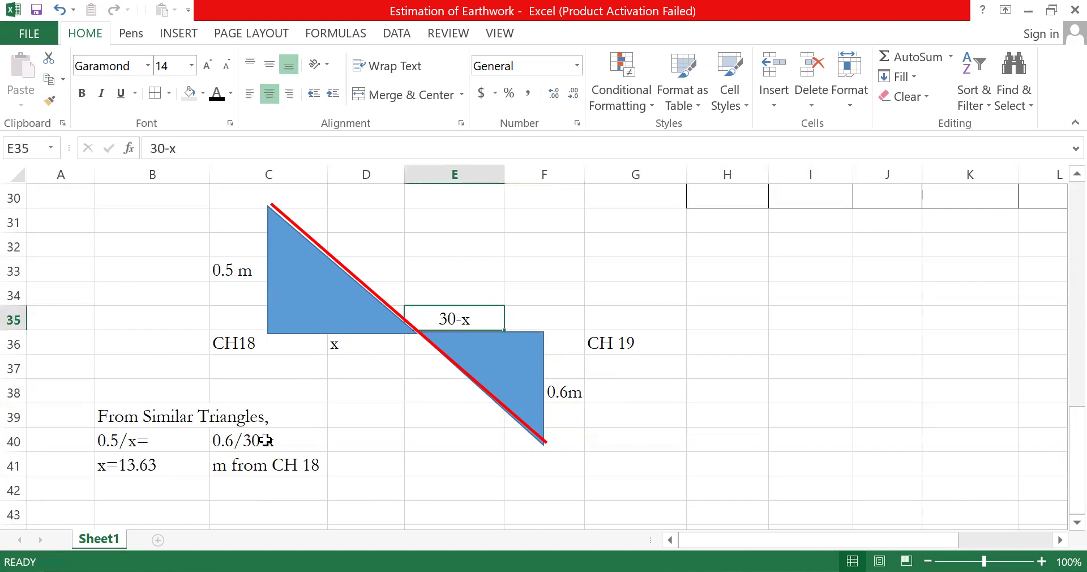
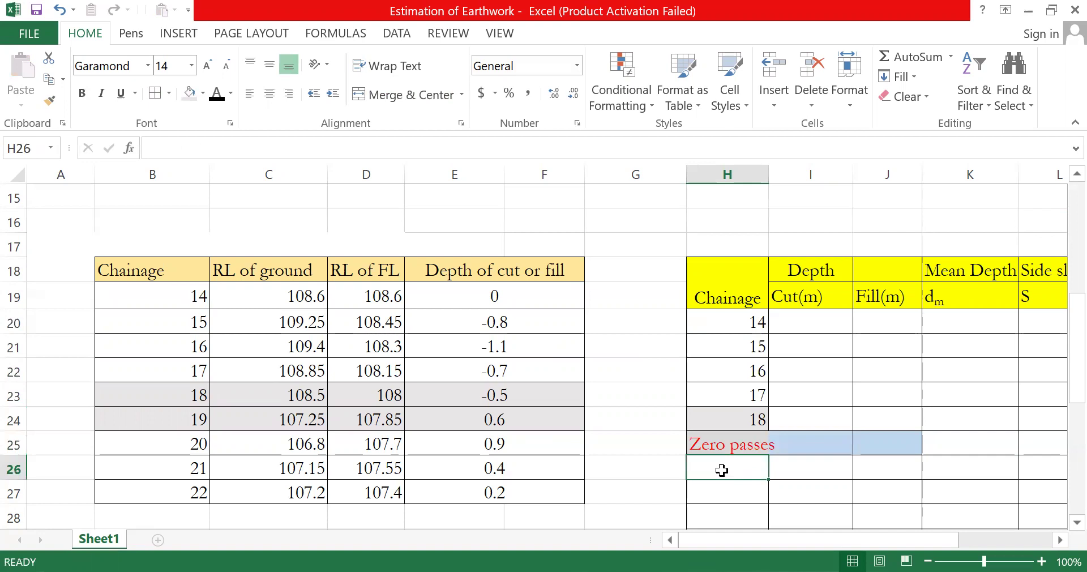
Enter chainage 19 below the Zero passes row in the earthwork table and fill the series down to 22
type("19")
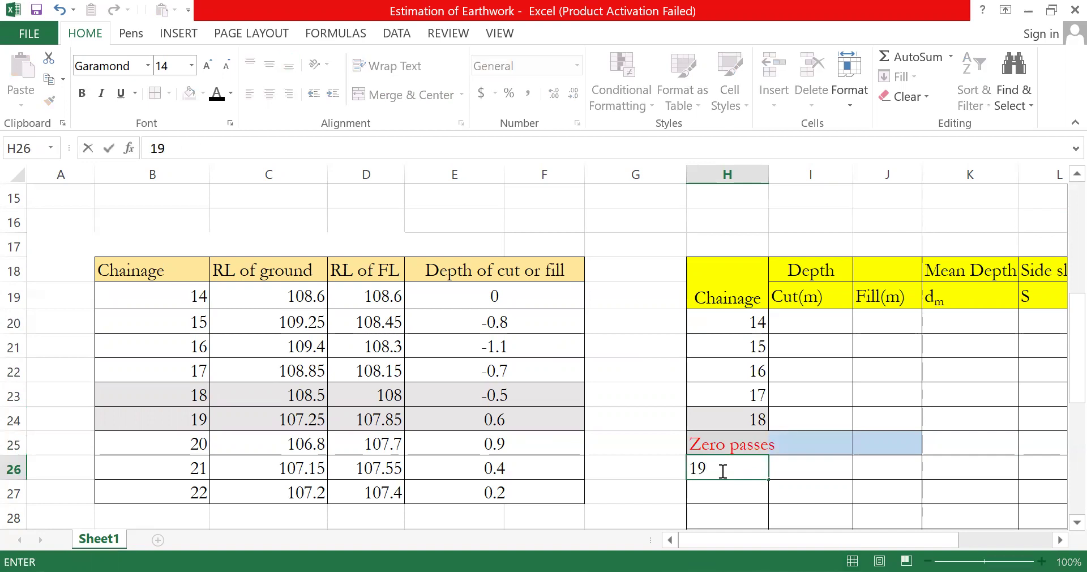
key("Return")
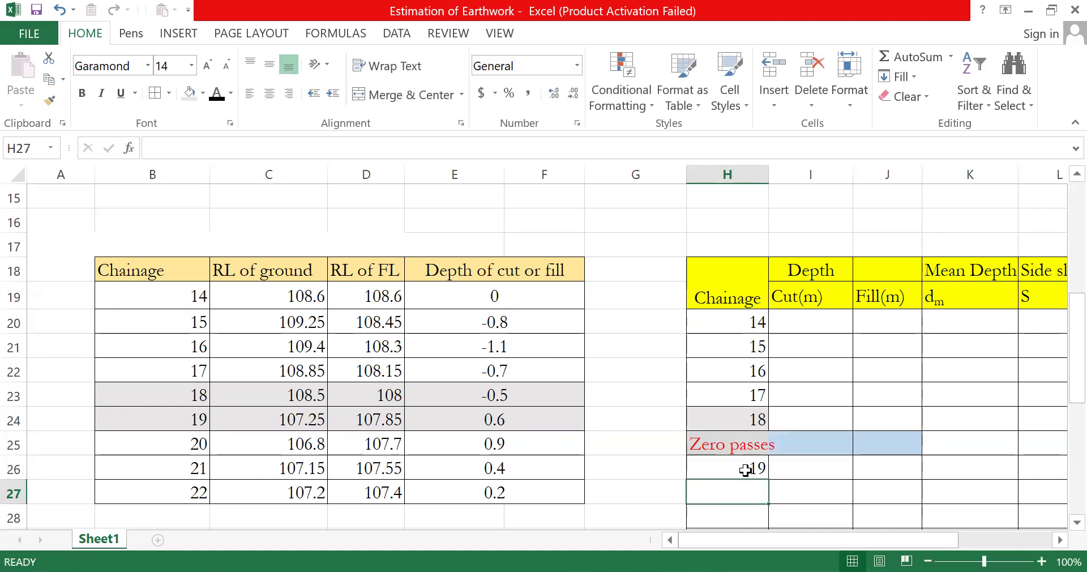
left_click(745, 469)
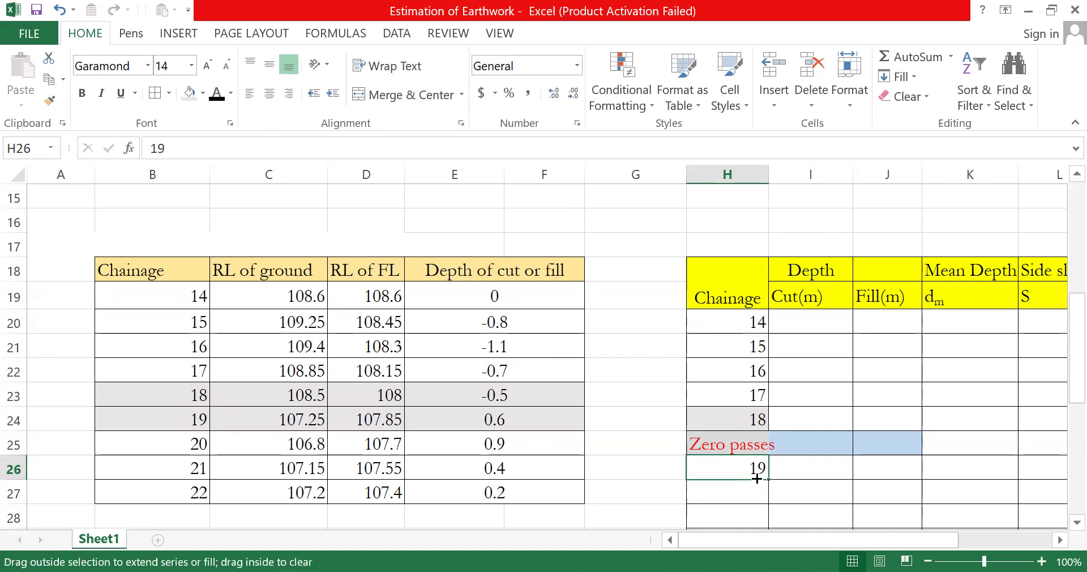
left_click_drag(757, 479, 759, 476)
left_click(792, 497)
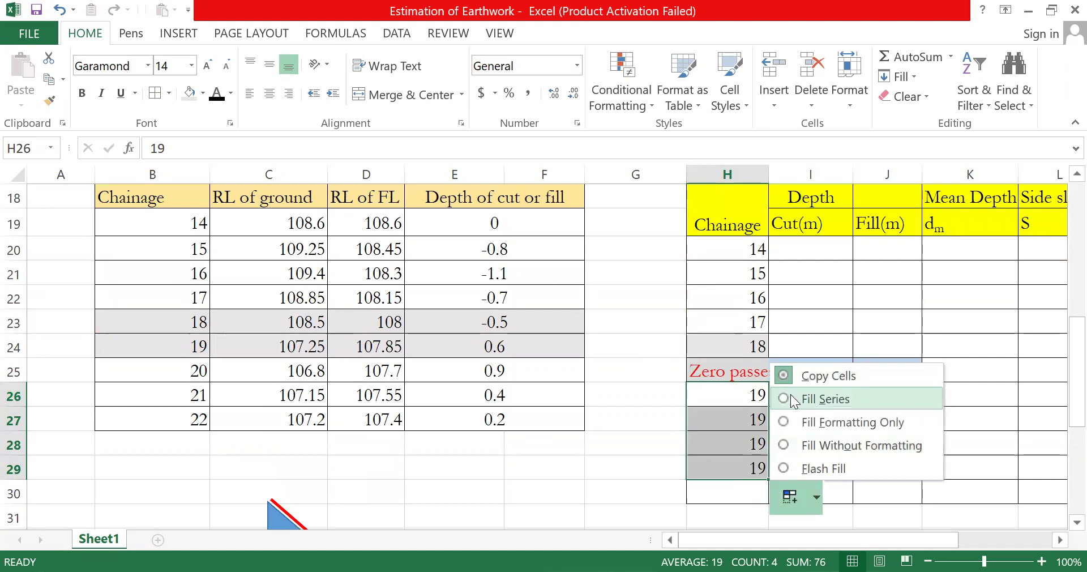
left_click(790, 398)
scroll(819, 322, "up", 1)
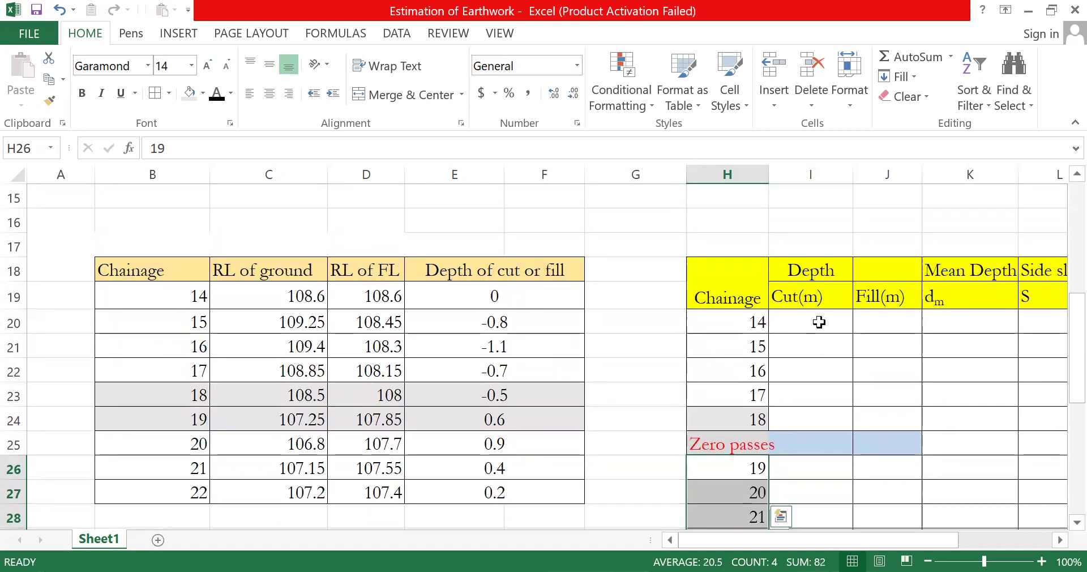
Enter 0 for both the cut and the fill depth at chainage 14
left_click(819, 322)
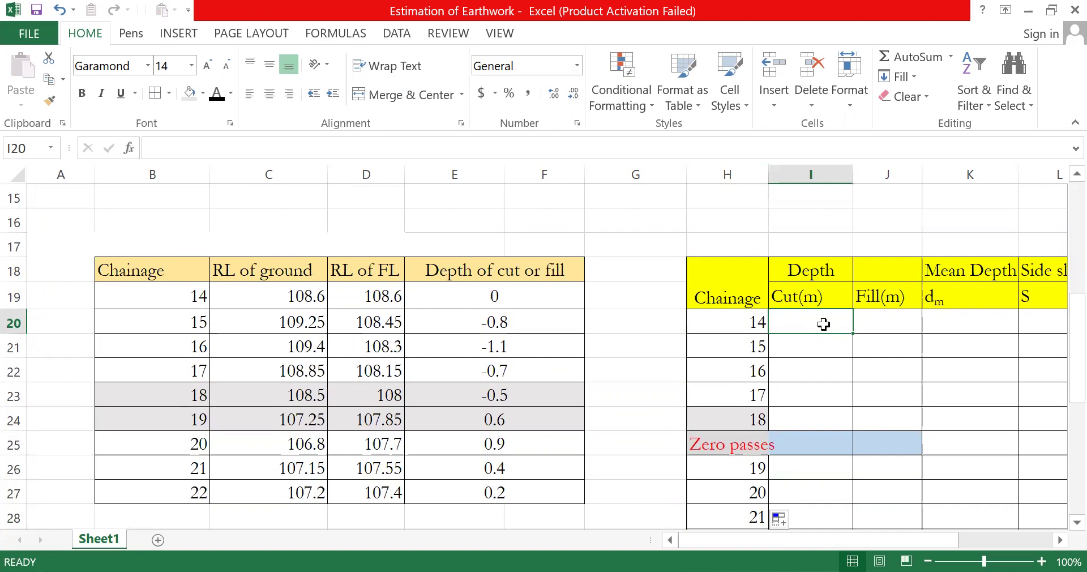
type("0")
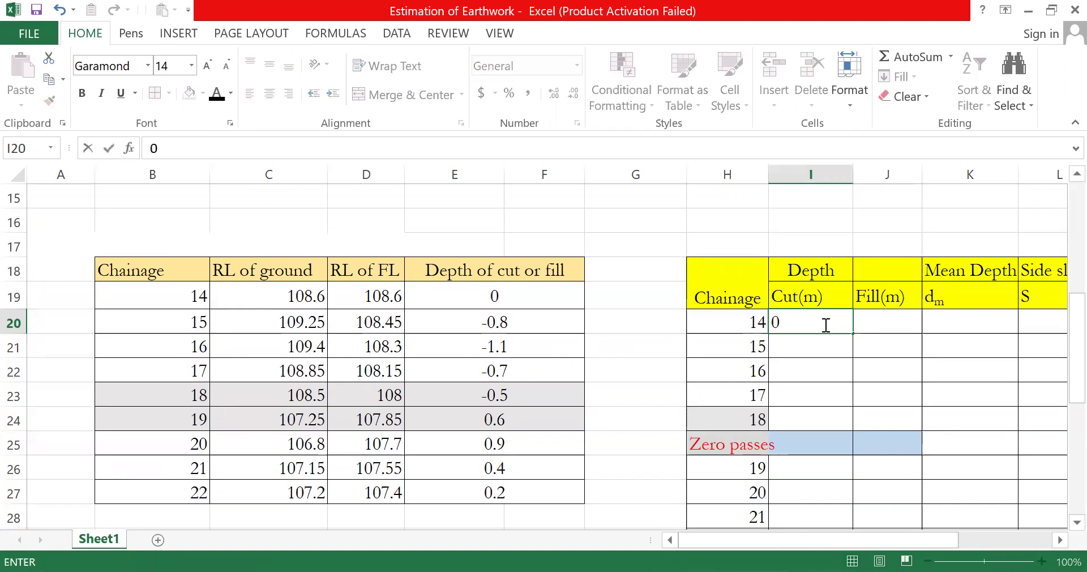
key("Tab")
type("0")
key("Return")
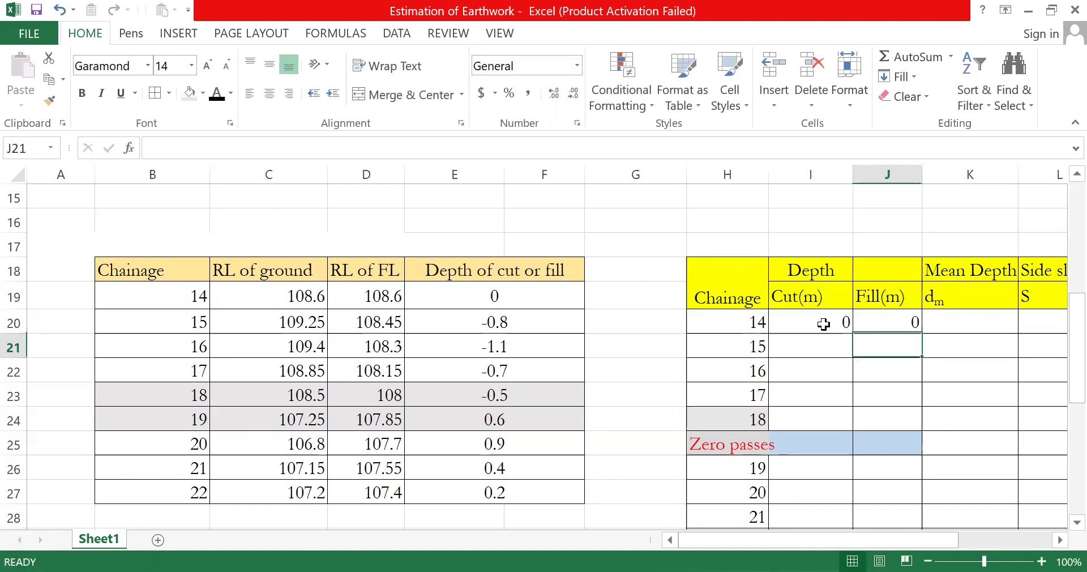
Enter the cut depths 0.8, 1.1, 0.7 and 0.5 for chainages 15 to 18
key("Left")
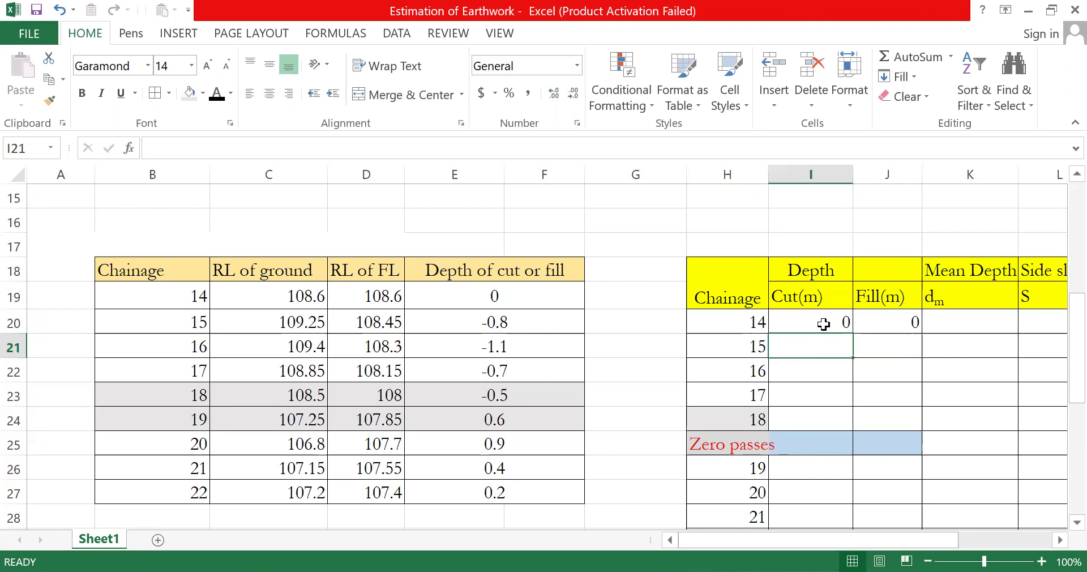
type("0.8")
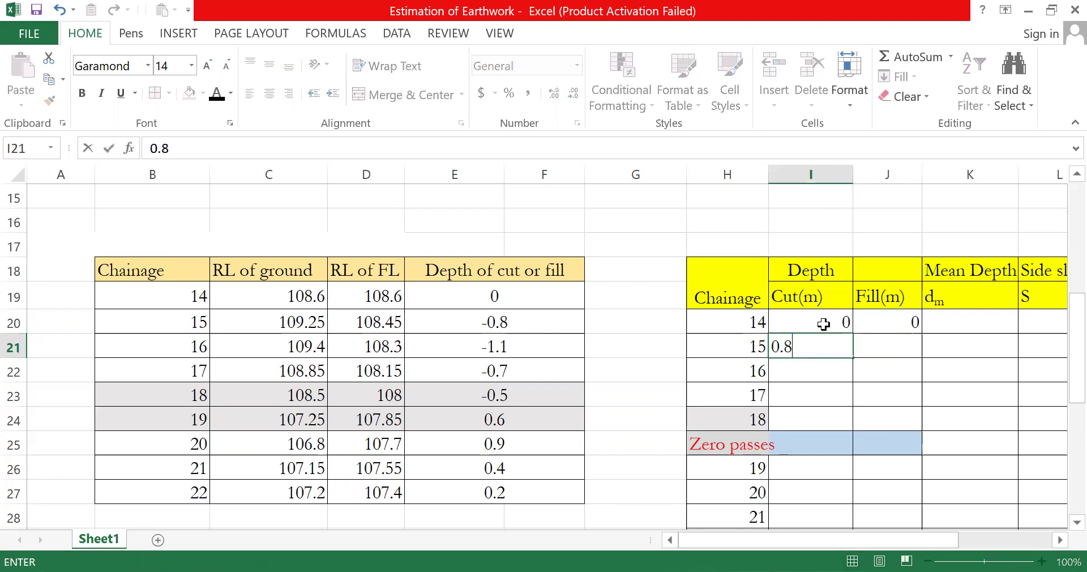
key("Return")
type("1.1")
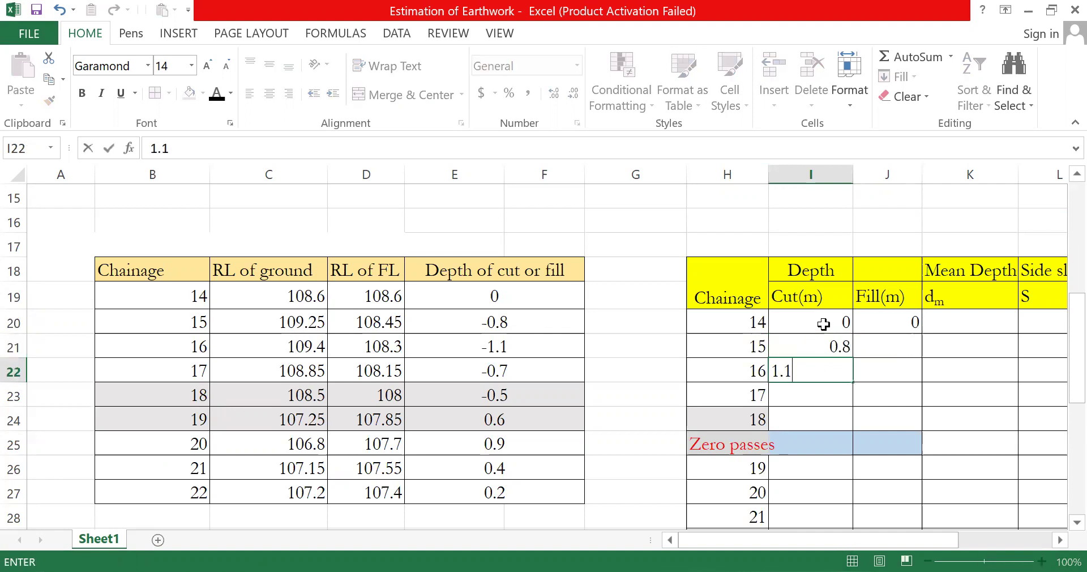
key("Return")
type("0.7")
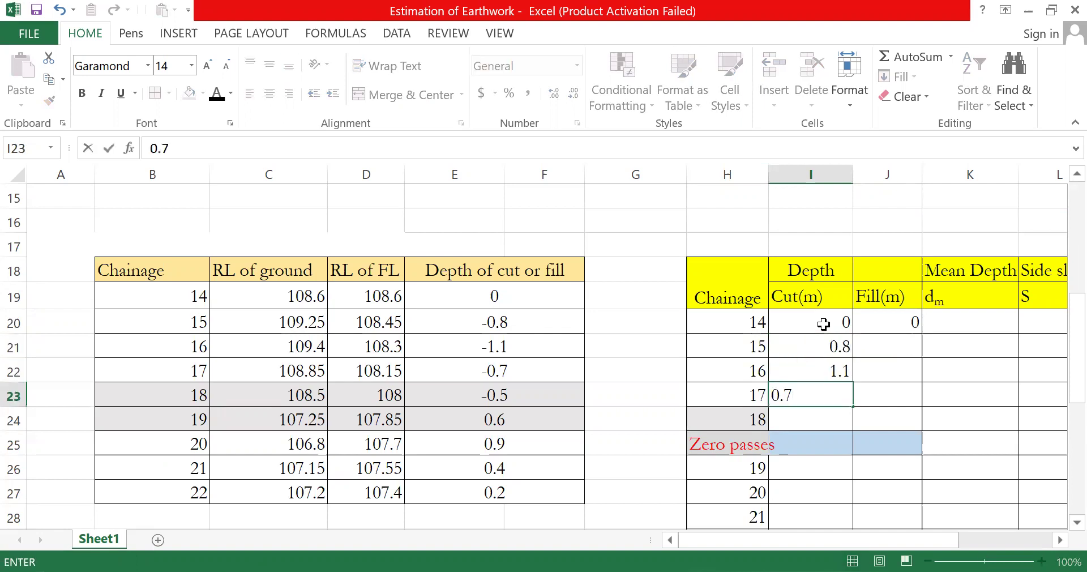
key("Return")
type("0")
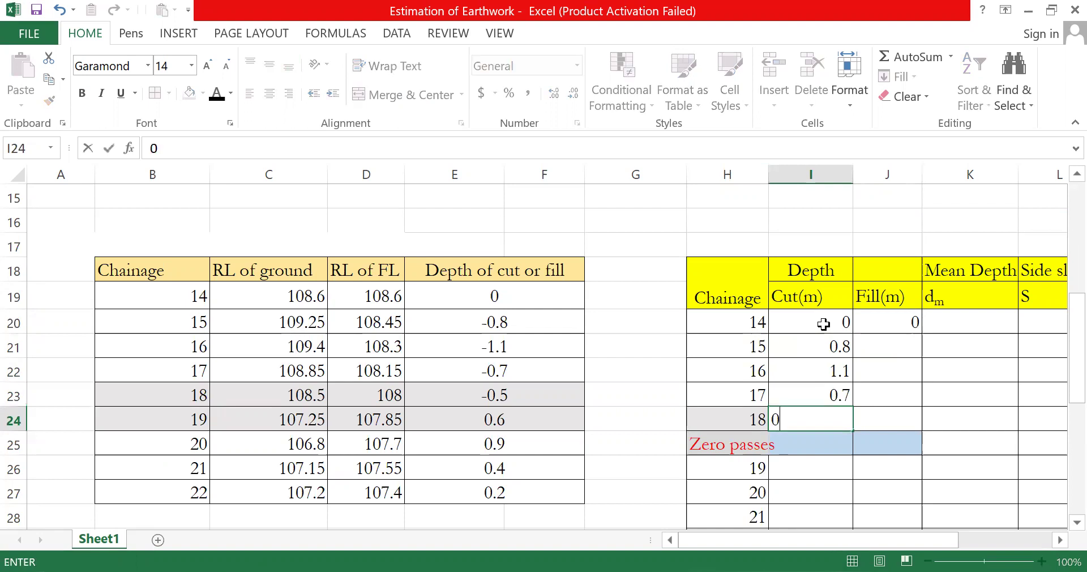
type(".5")
key("Return")
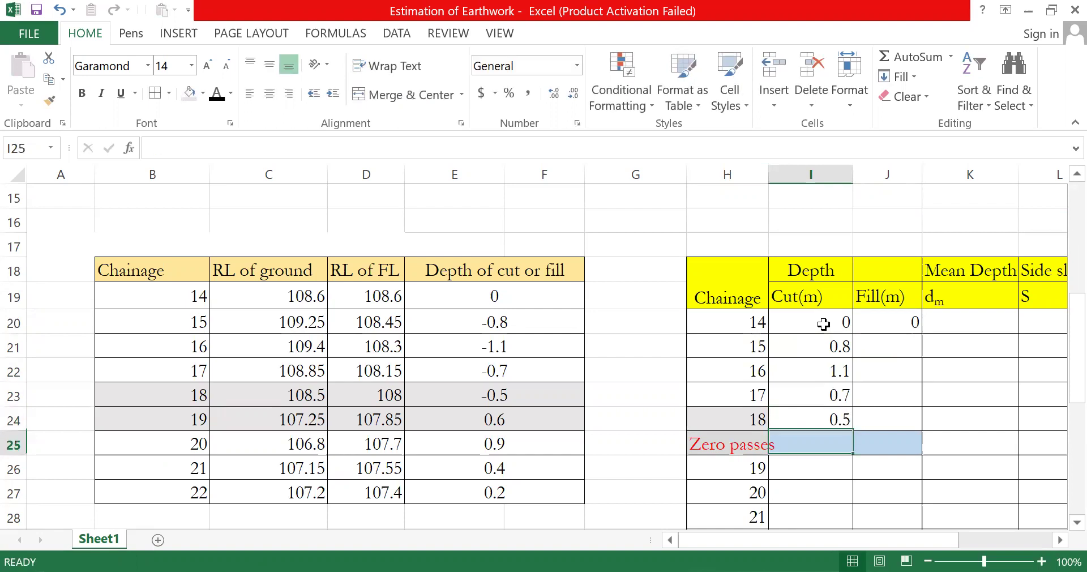
key("Tab")
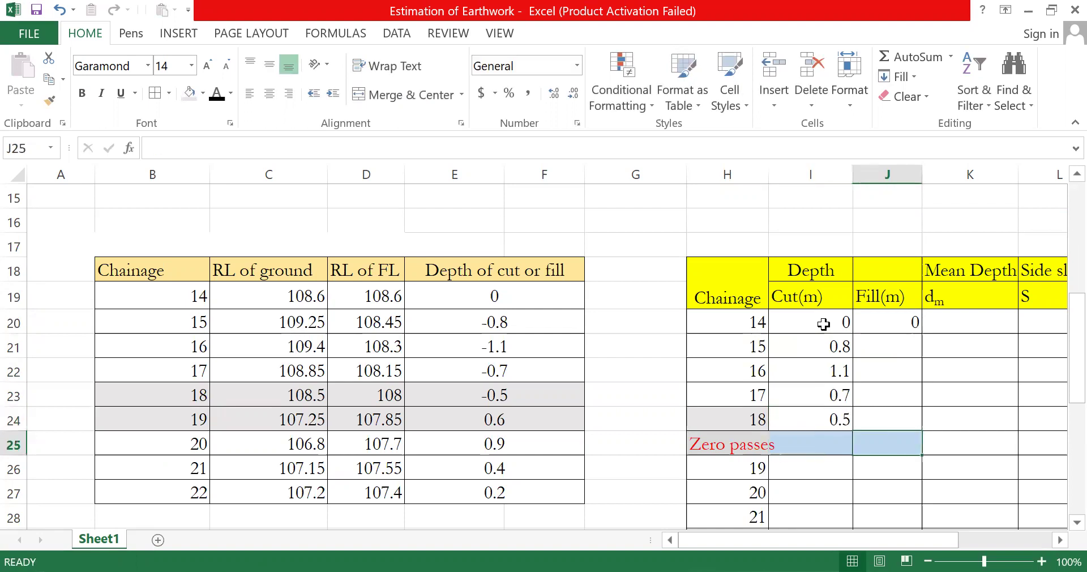
type("0.6")
key("Return")
type("0.")
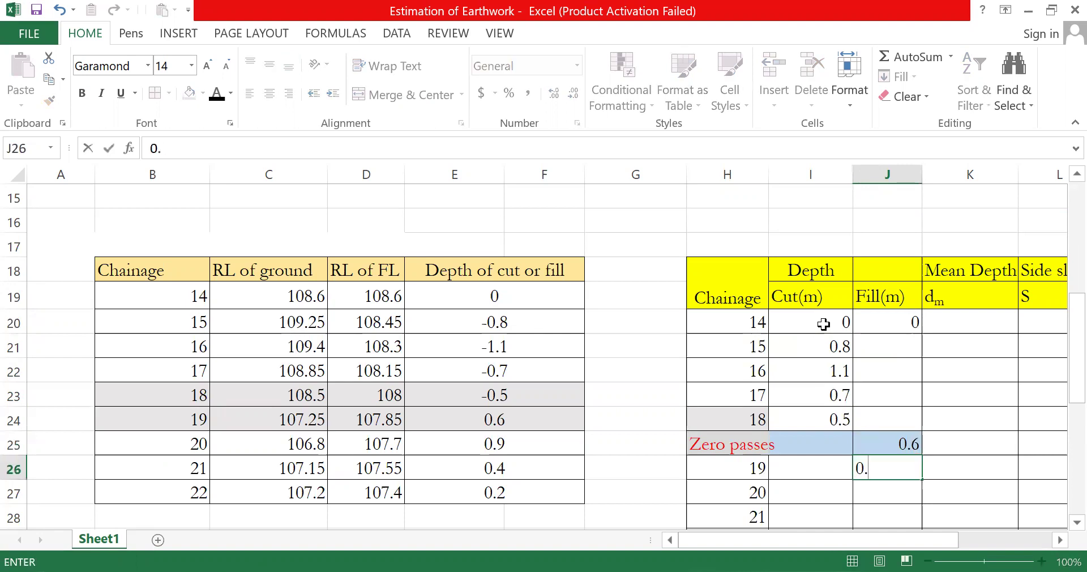
key("Up")
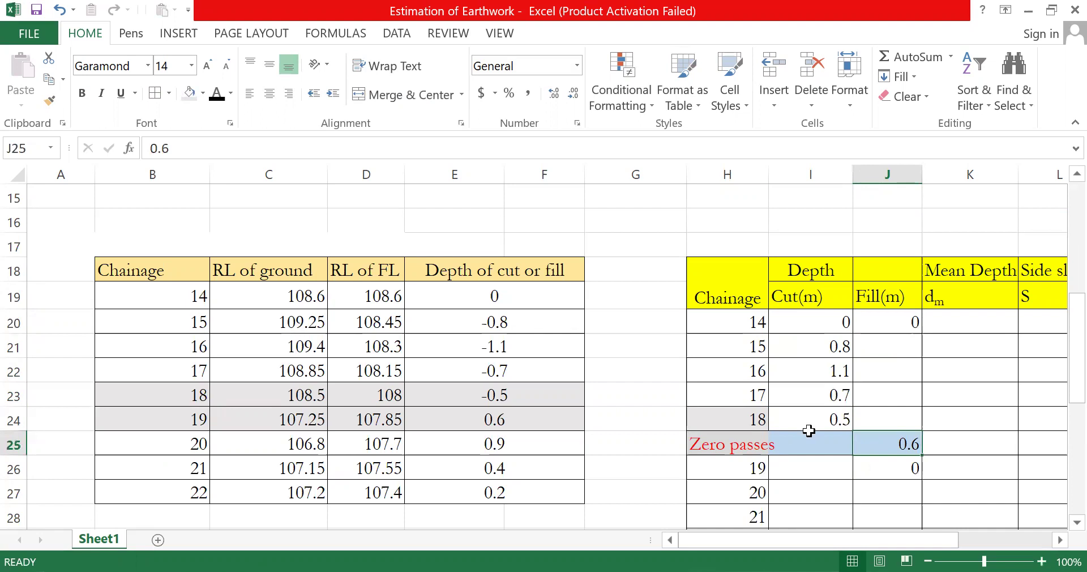
Set both the fill and the cut depth in the Zero passes row to 0
type("0")
key("Left")
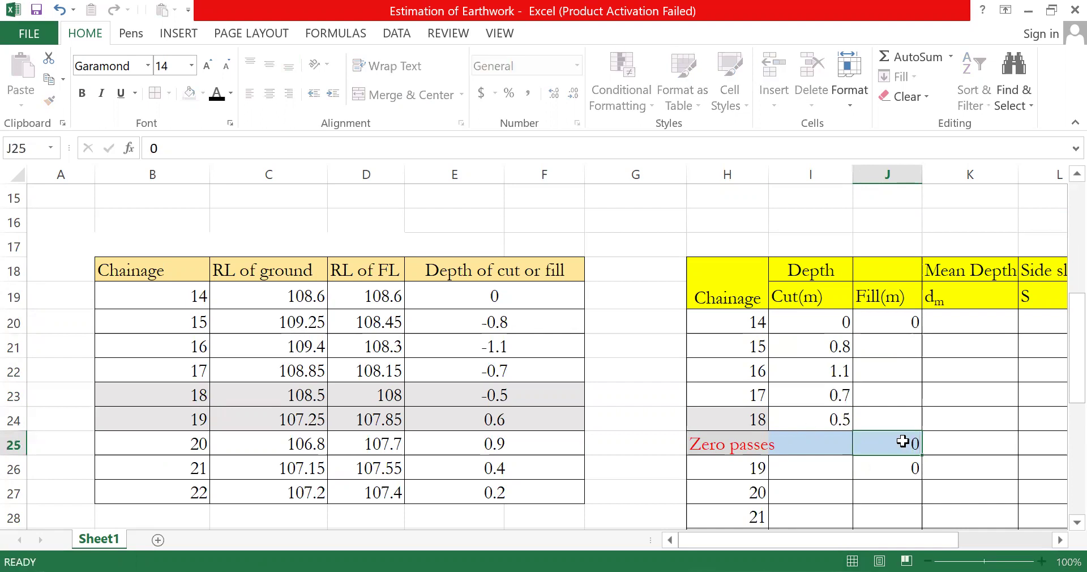
type("0")
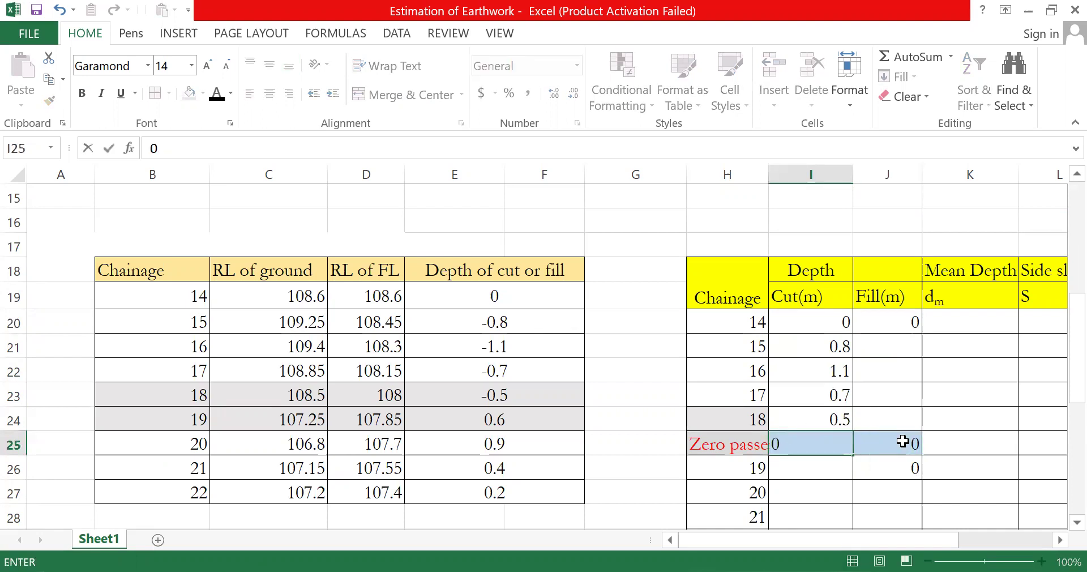
key("Return")
Enter the fill depths 0.6, 0.9, 0.4 and 0.2 for chainages 19 to 22
key("Right")
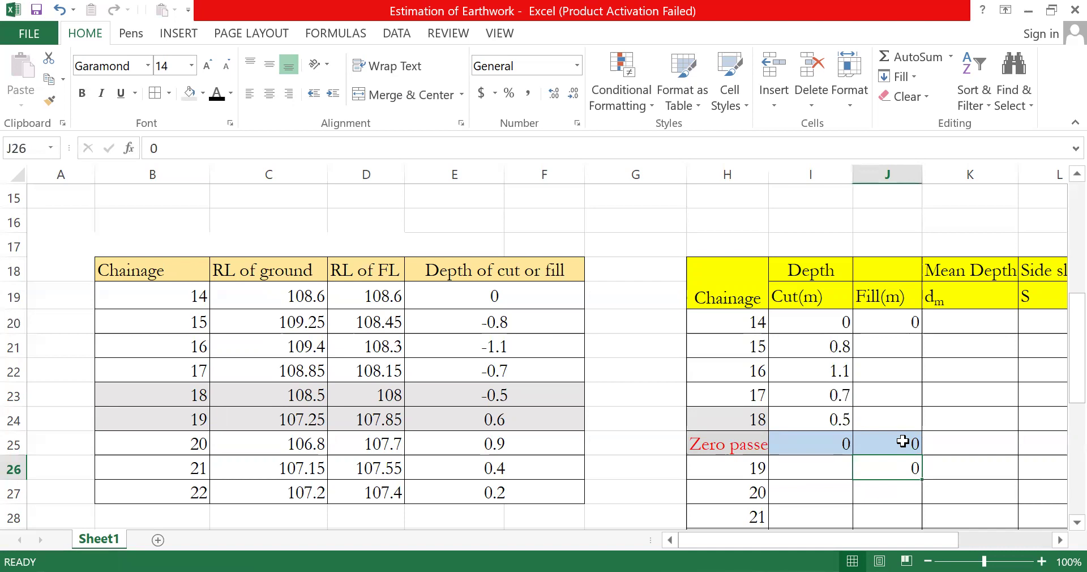
type("0.")
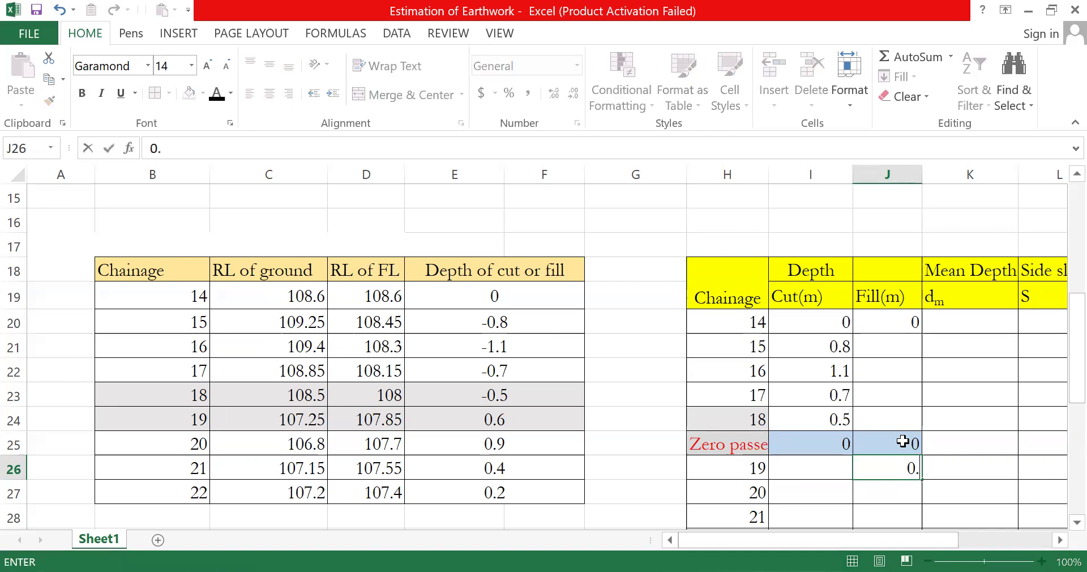
type("6")
key("Return")
type("0.9")
key("Return")
type("0.4")
key("Return")
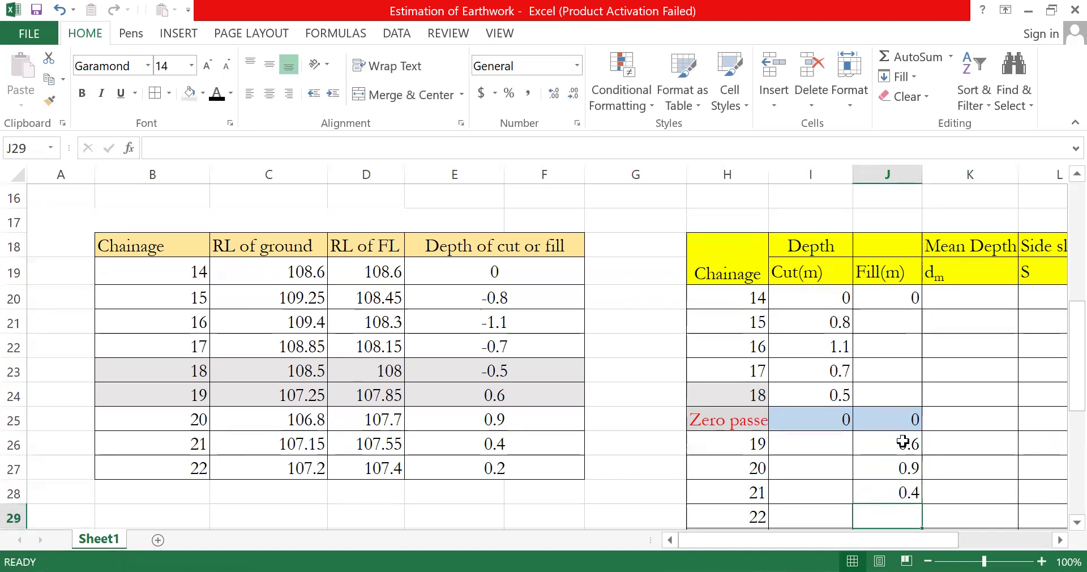
type("0.2")
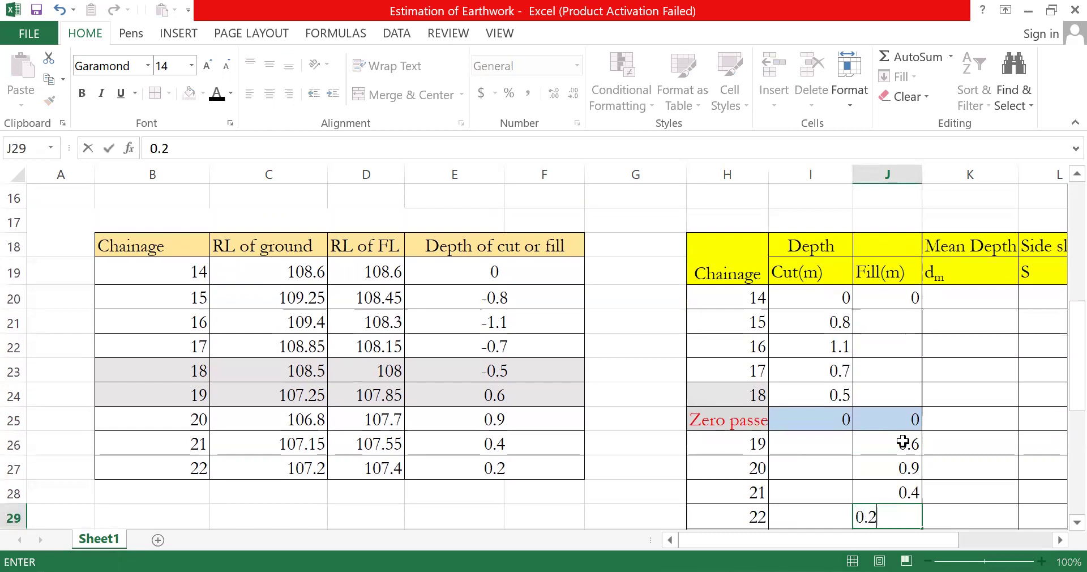
key("Tab")
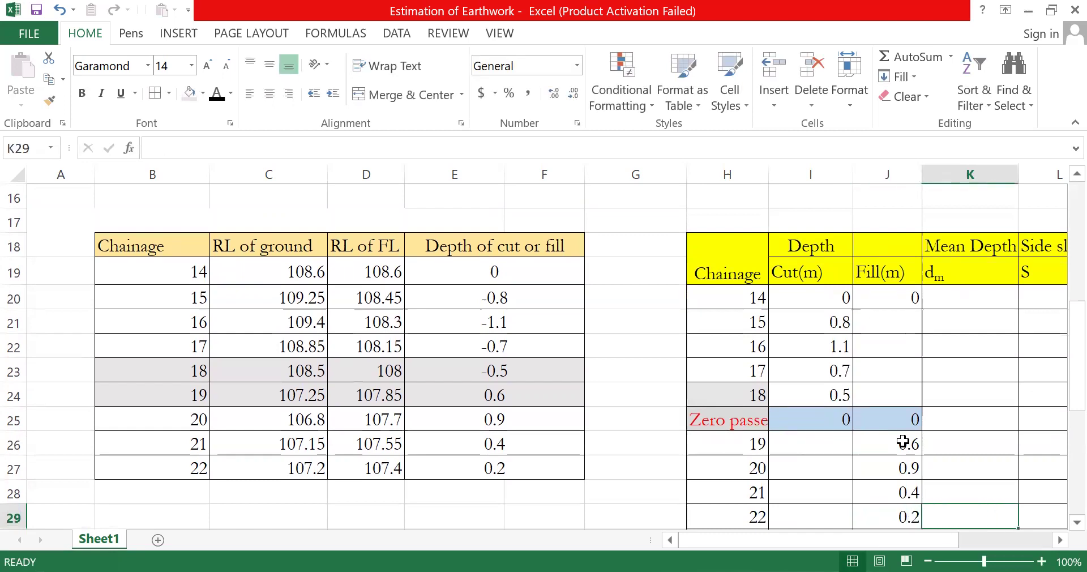
Calculate the mean depth at chainage 15 in K21 with the formula =(I20+I21)/2
key("Up")
key("Up")
key("Up")
key("Up")
key("Up")
key("Up")
key("Up")
key("Up")
key("Up")
key("Up")
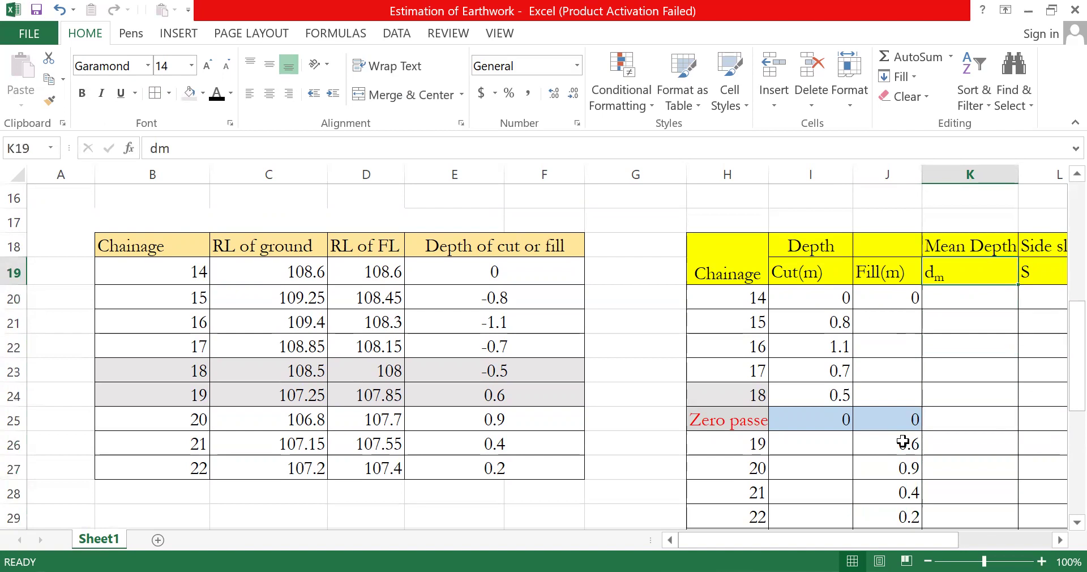
key("Down")
key("Down")
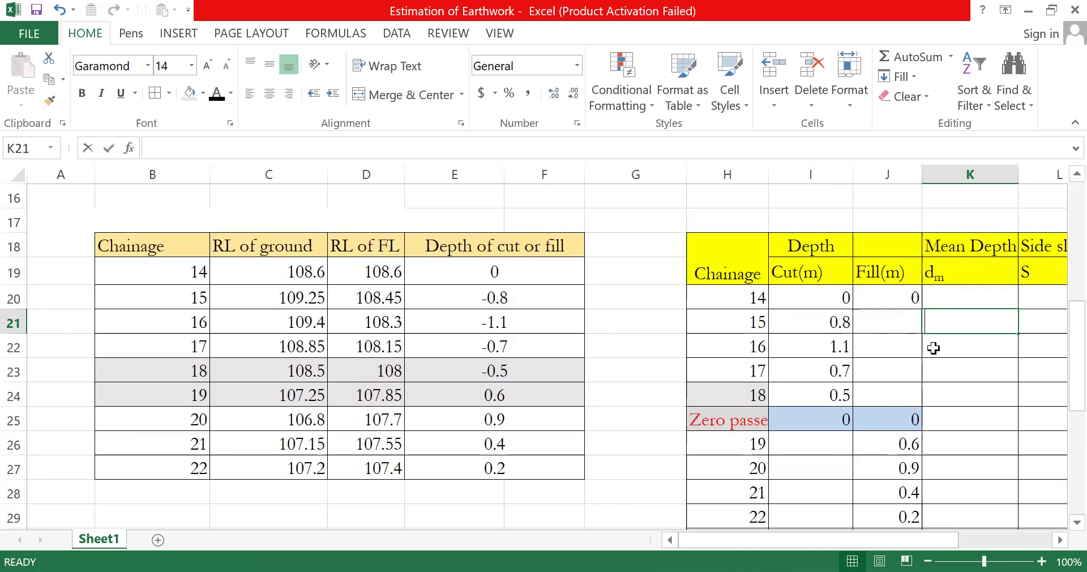
type("=(")
left_click(825, 296)
type("+")
left_click(827, 320)
type(")/2")
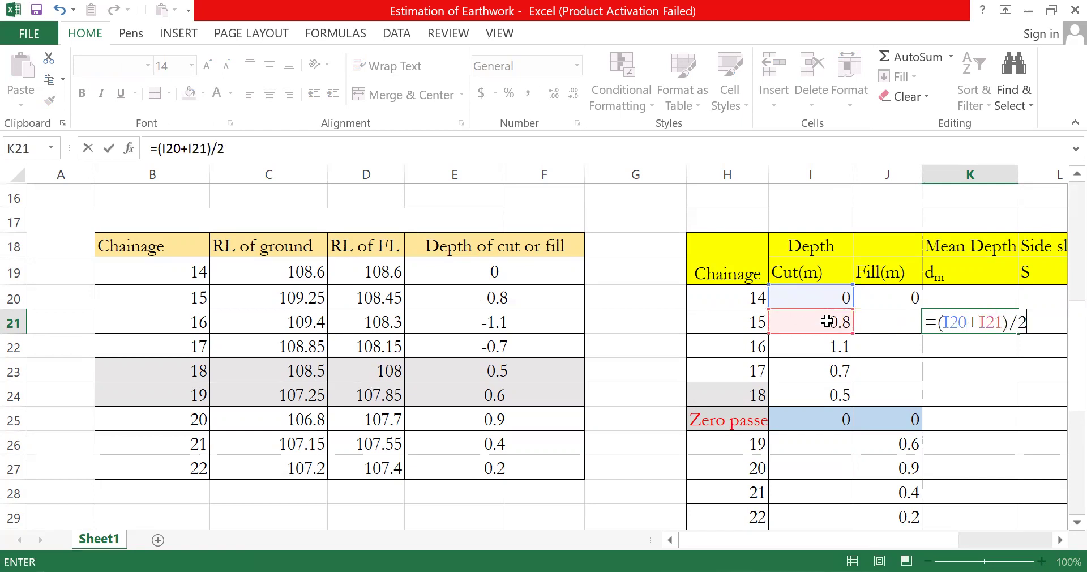
key("Return")
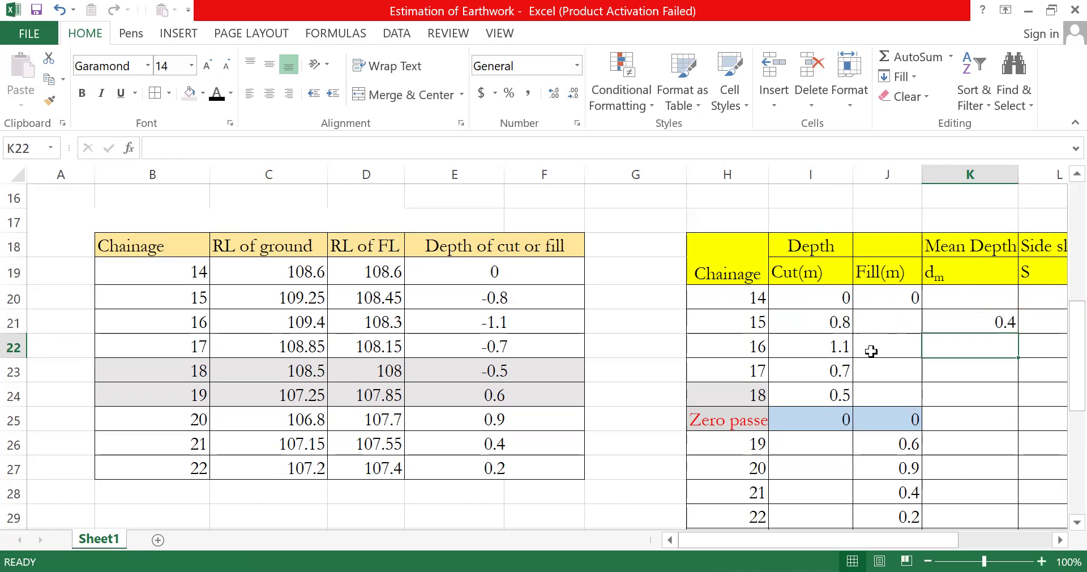
Calculate the mean depth at chainage 16 in K22 with the formula =(I21+I22)/2
type("=(")
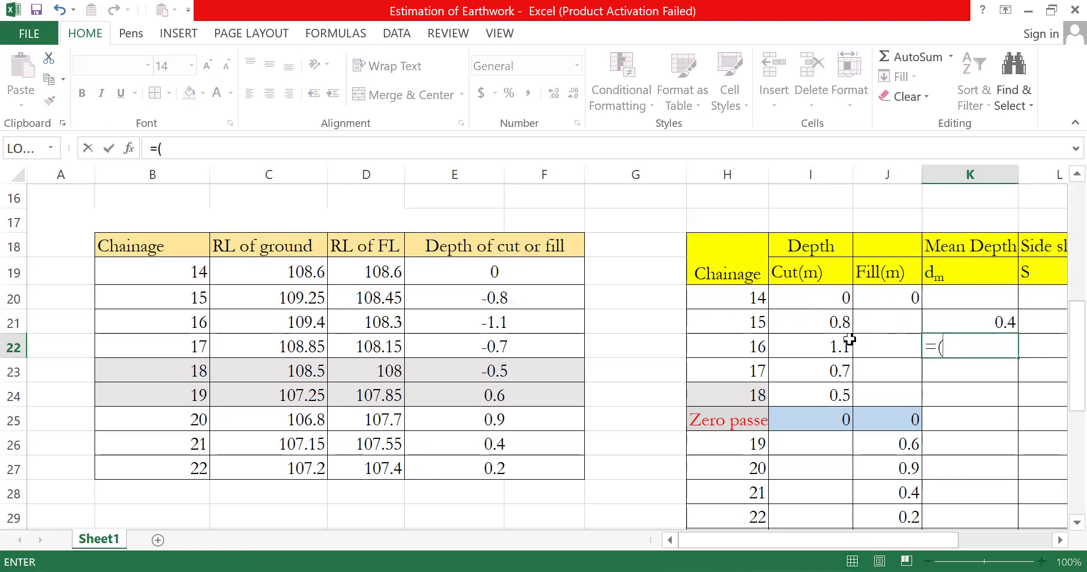
left_click(831, 321)
type("+")
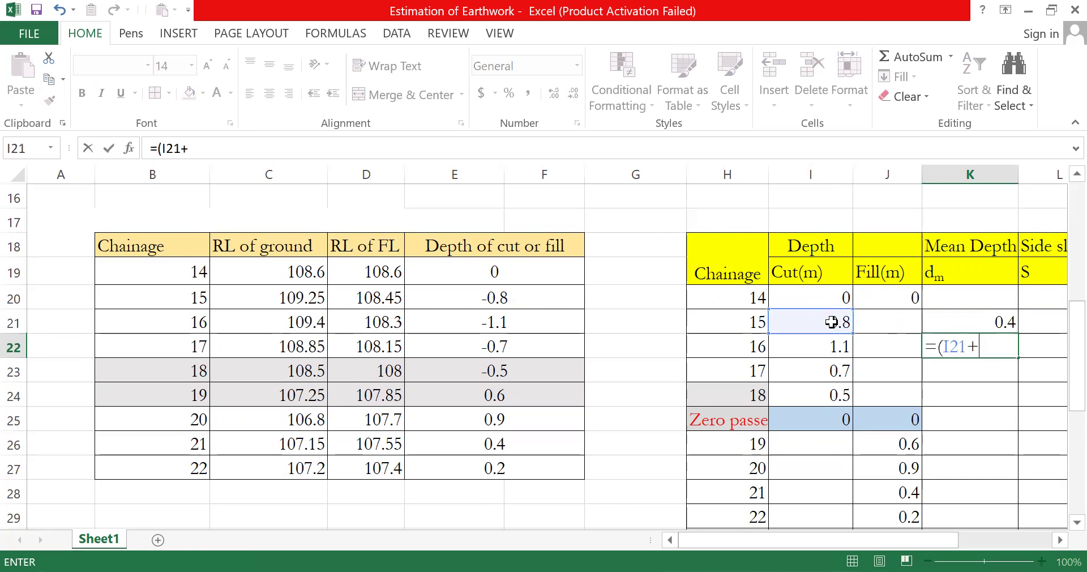
left_click(831, 342)
type(")/2")
key("Return")
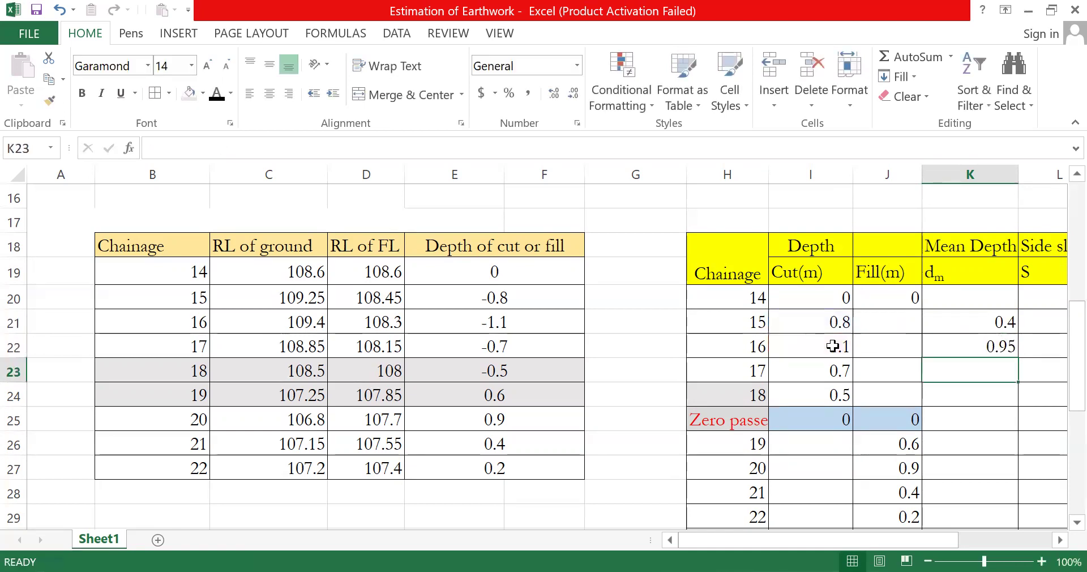
Copy the mean depth formula from chainage 16 in K22 down to the Zero passes row in K25
left_click(994, 343)
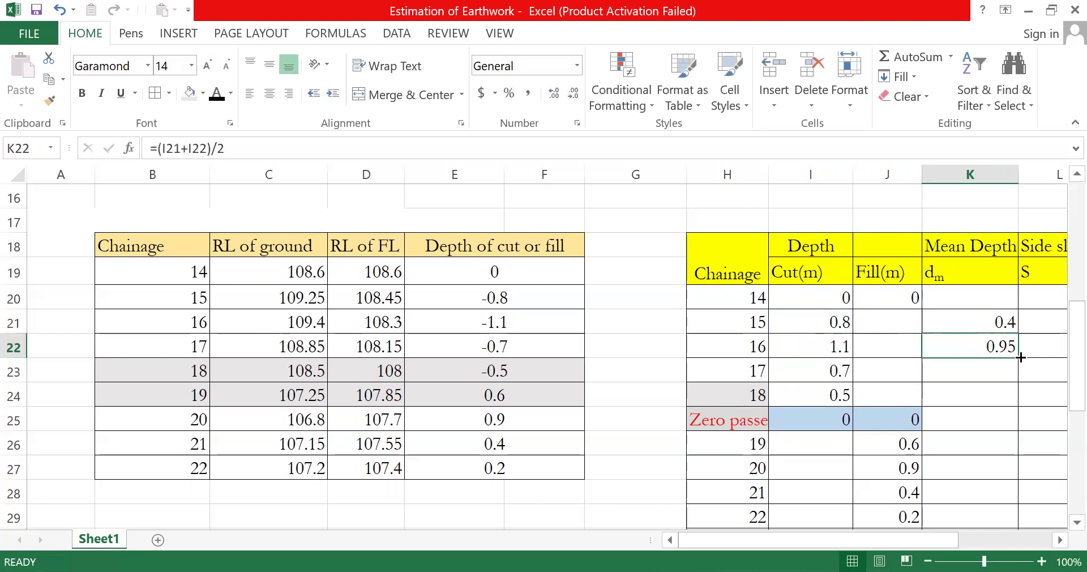
left_click_drag(1016, 358, 1013, 426)
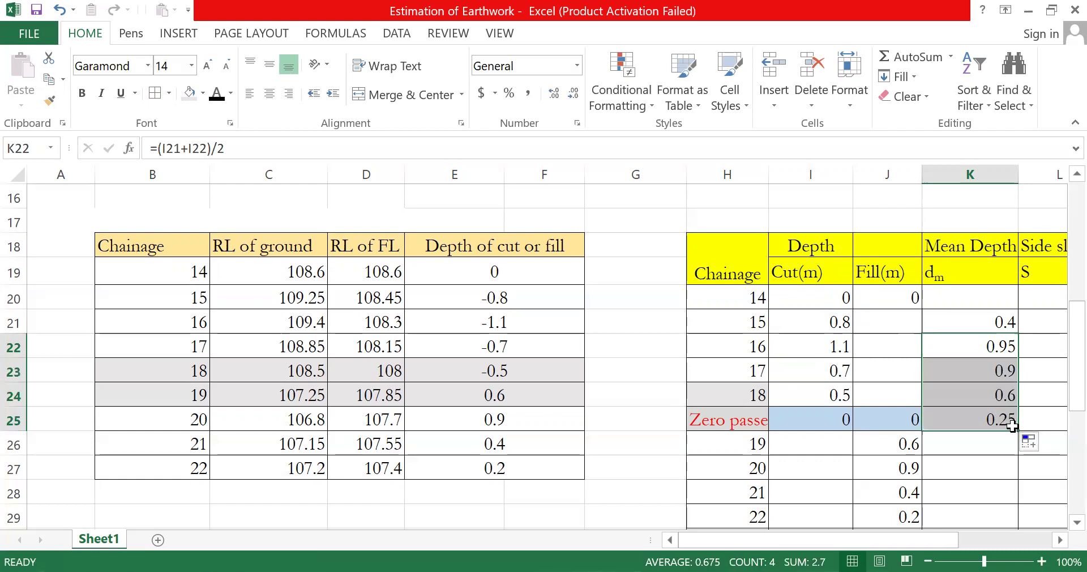
left_click(974, 459)
left_click(977, 444)
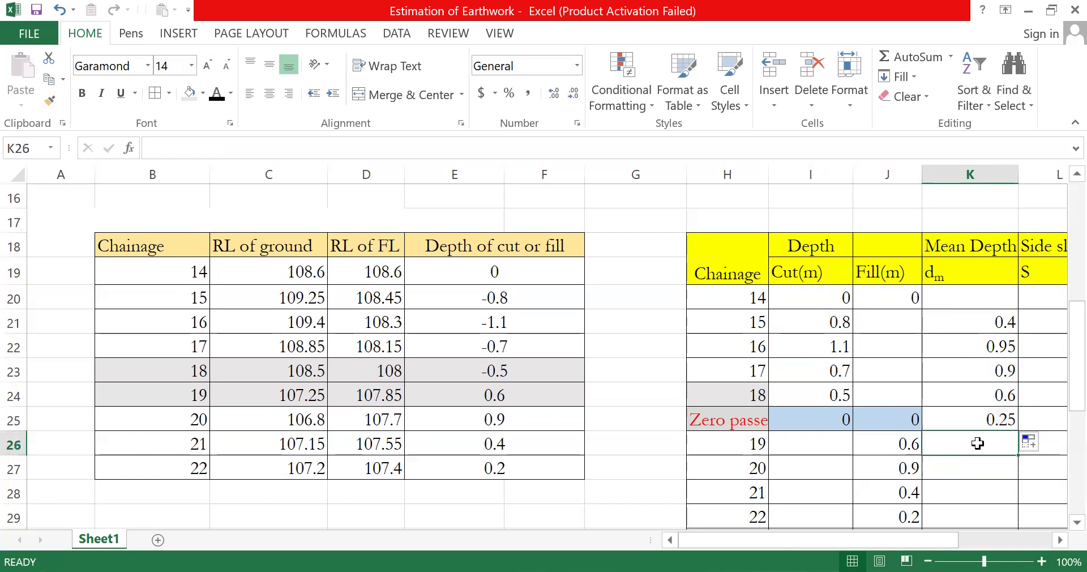
type("=")
key("Return")
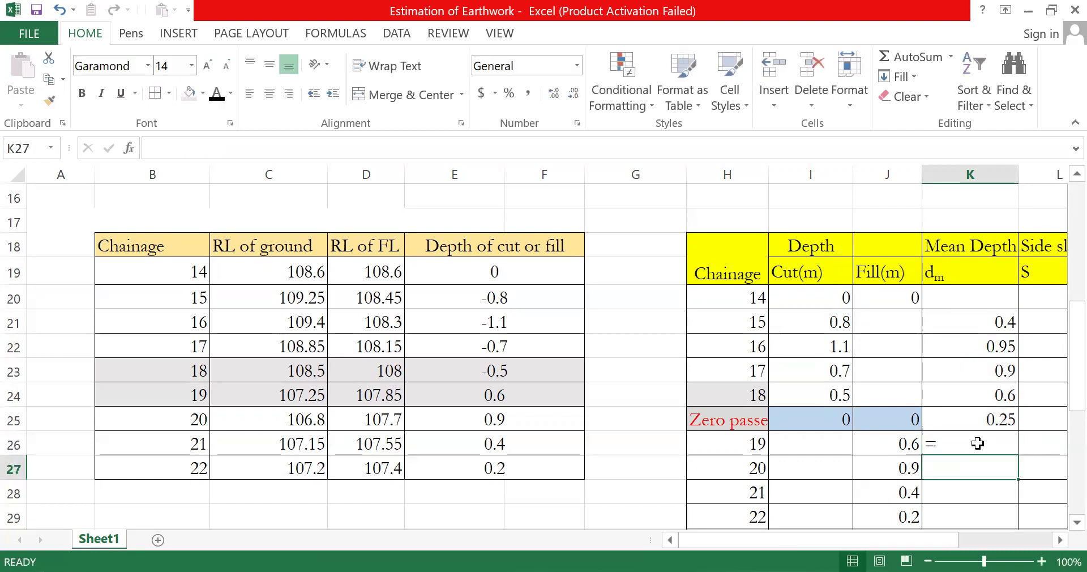
key("Return")
key("Return")
key("Up")
key("Up")
key("Up")
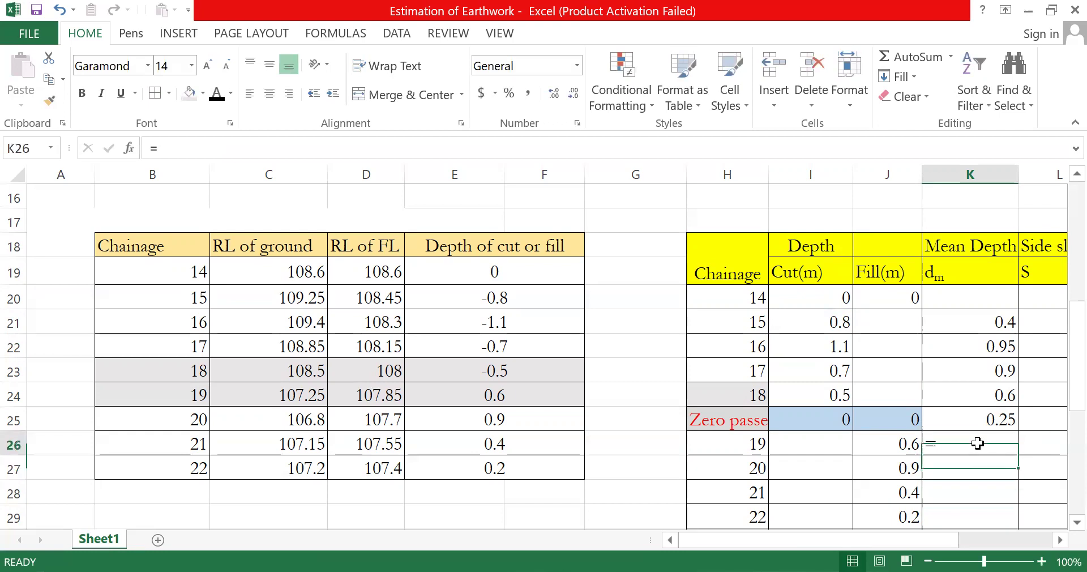
type("(")
key("BackSpace")
Calculate the mean depth at chainage 19 in K26 with =(J25+J26)/2 and copy the formula down to chainage 22
type("=")
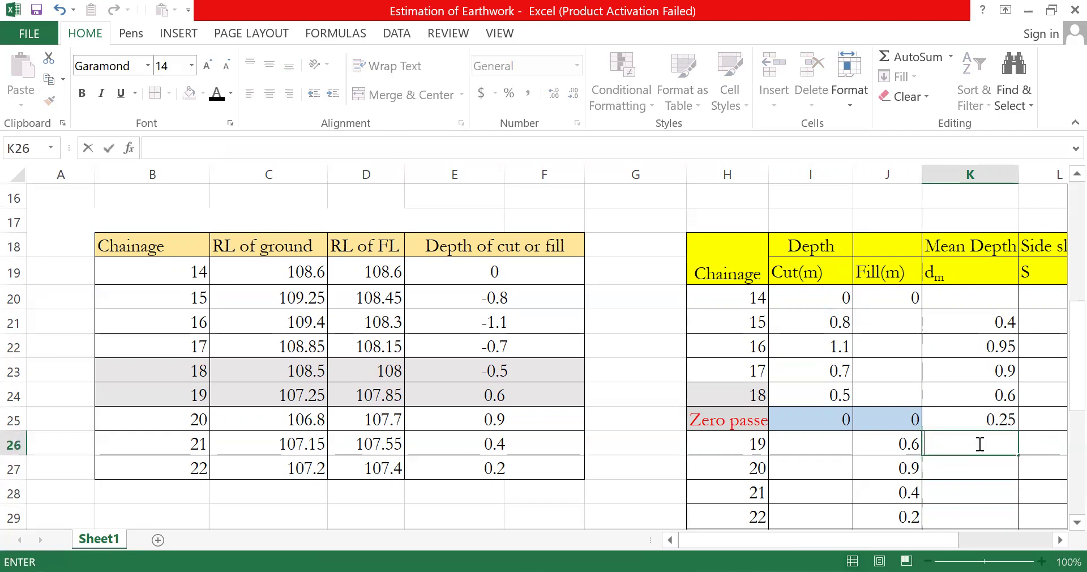
type("(")
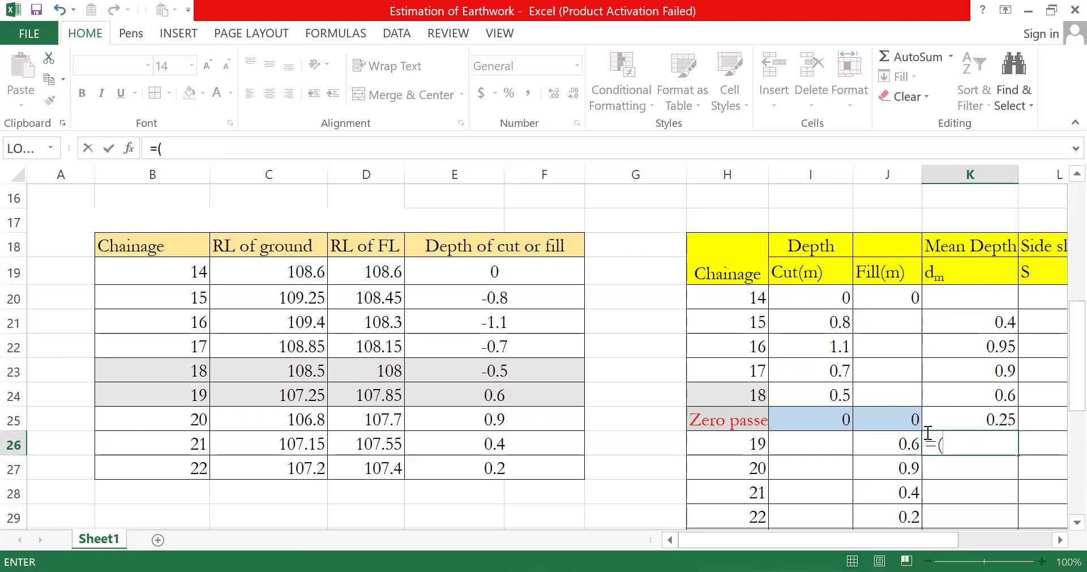
left_click(886, 419)
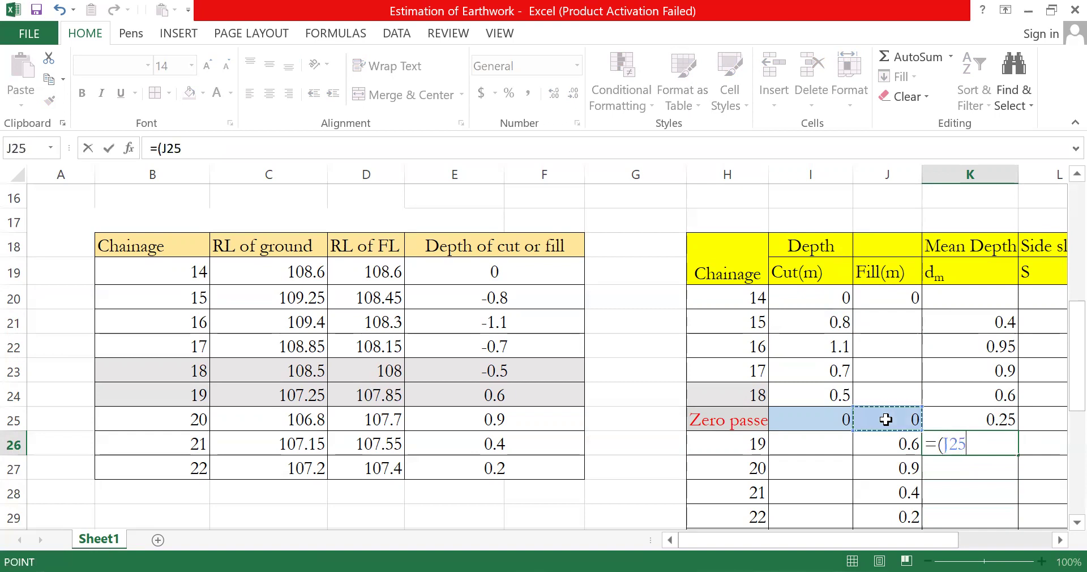
type("+")
left_click(896, 441)
type(")/2")
key("Return")
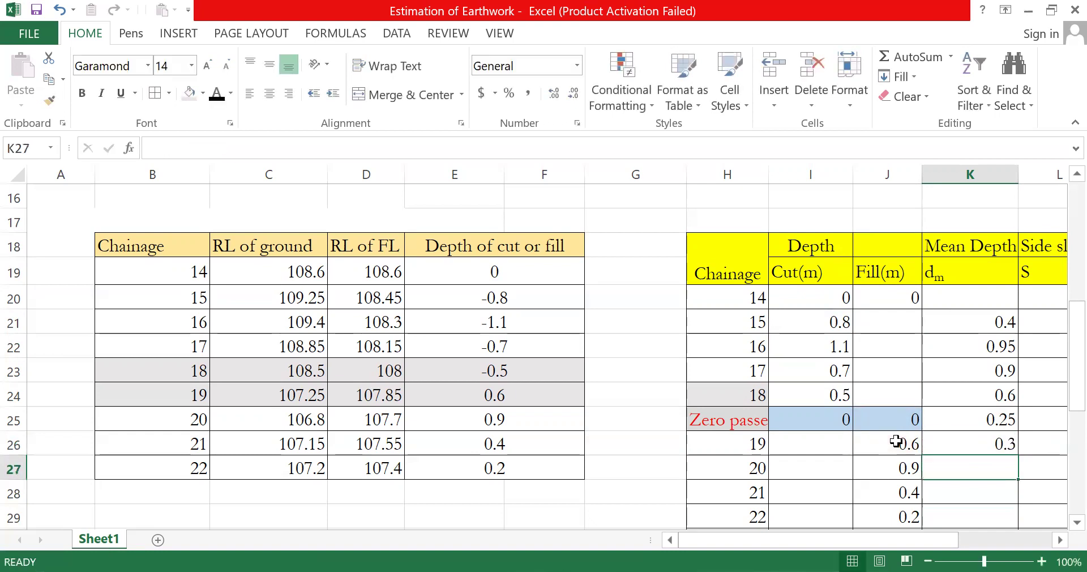
left_click(988, 443)
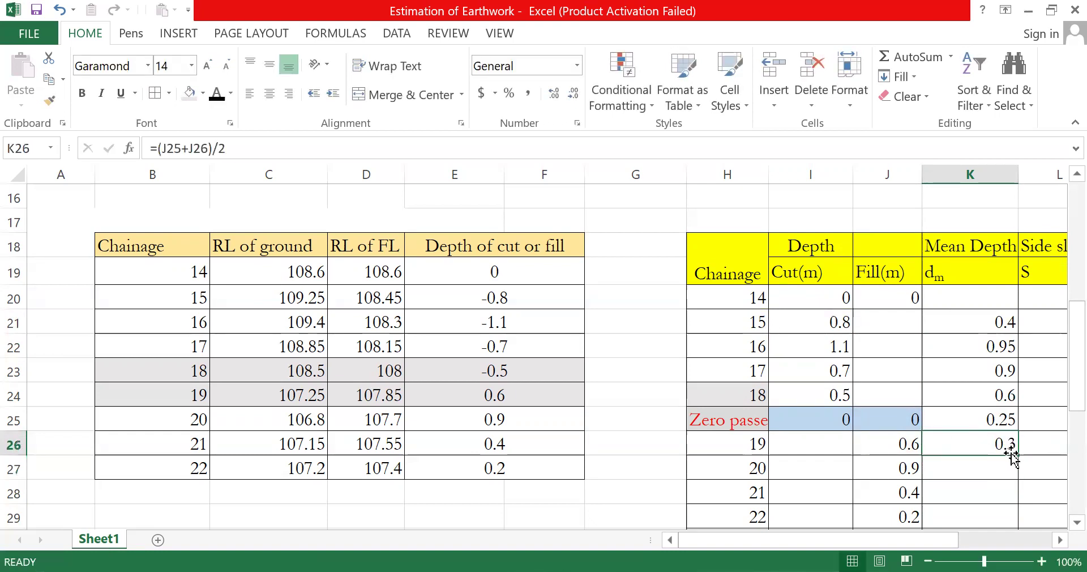
left_click_drag(1018, 455, 996, 419)
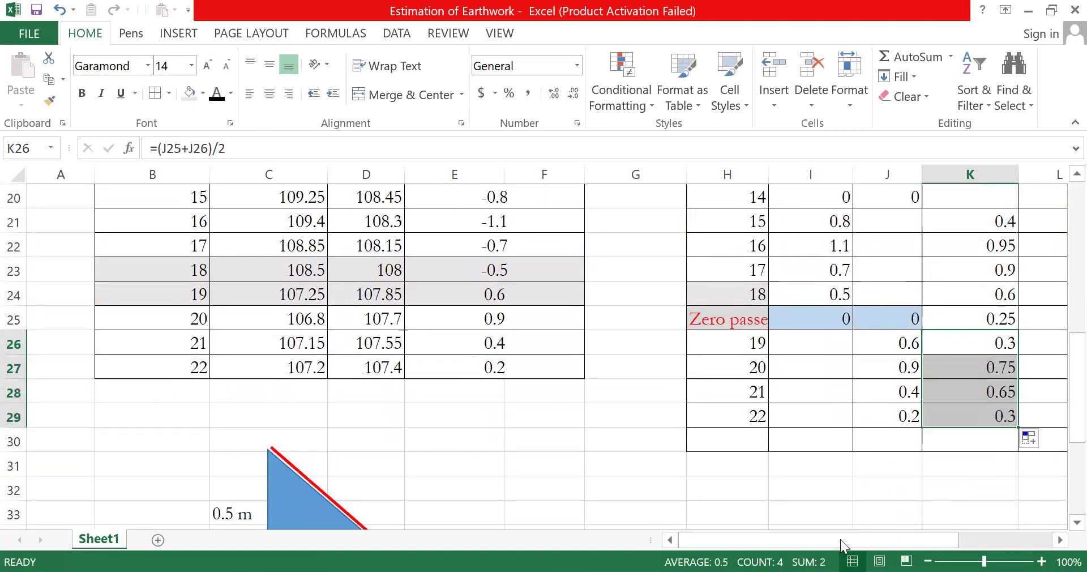
Check the problem statement for the side slopes in cutting and banking
scroll(835, 535, "right", 4)
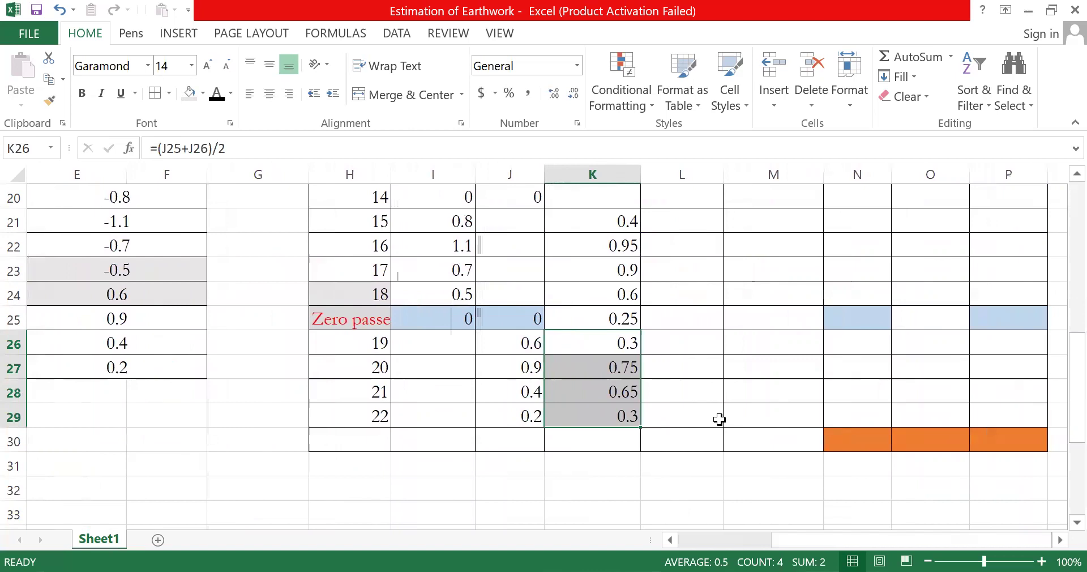
scroll(718, 419, "up", 2)
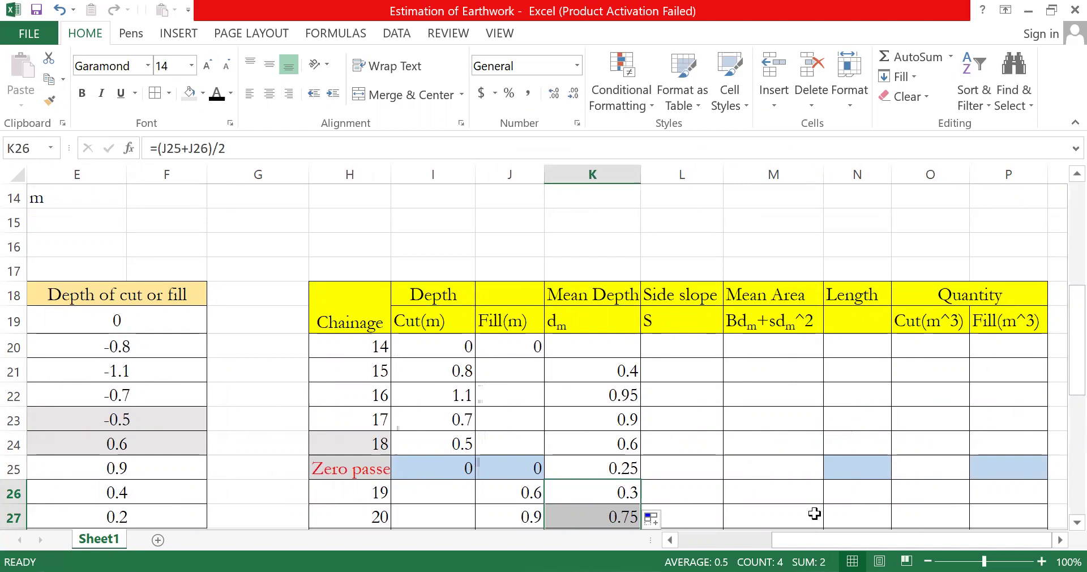
left_click_drag(823, 538, 730, 538)
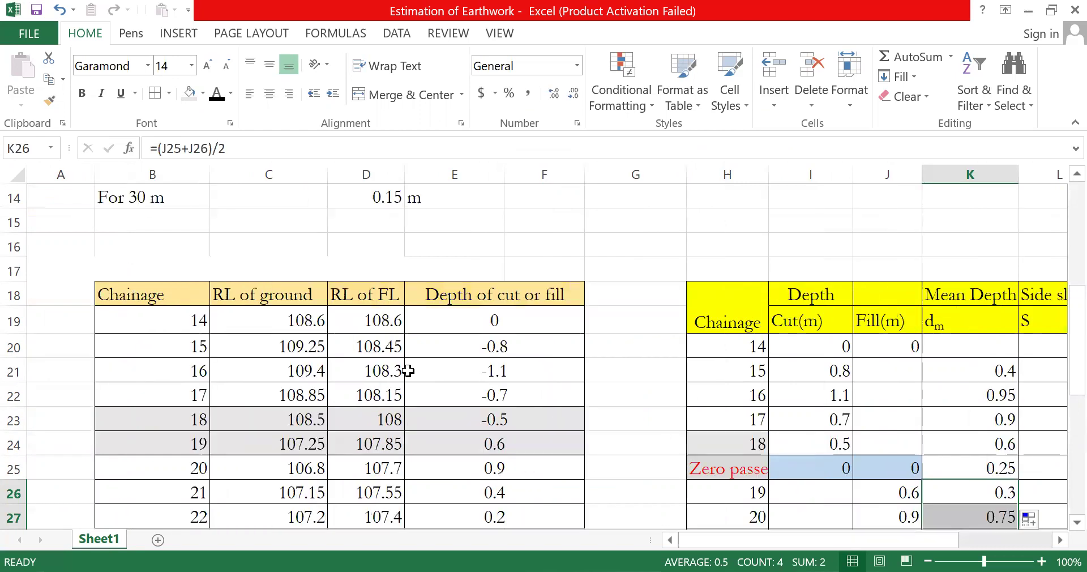
scroll(396, 368, "up", 4)
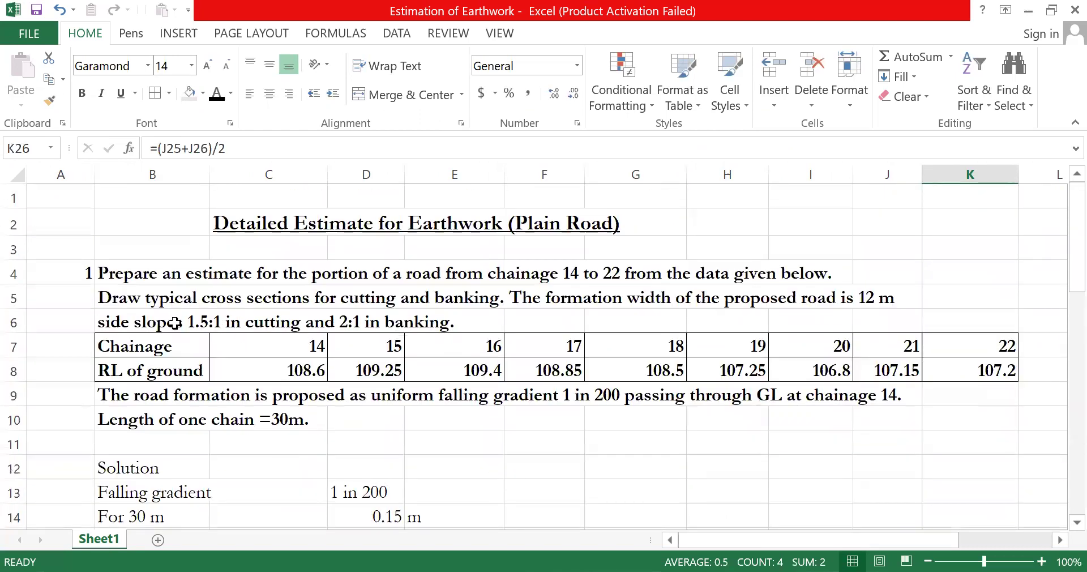
left_click(206, 318)
left_click(346, 317)
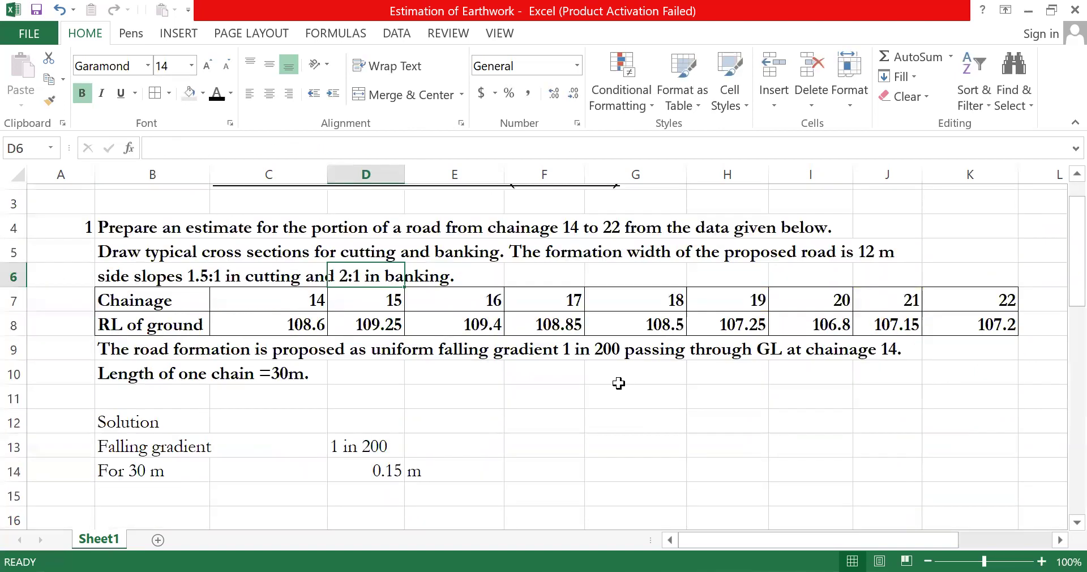
scroll(553, 381, "down", 5)
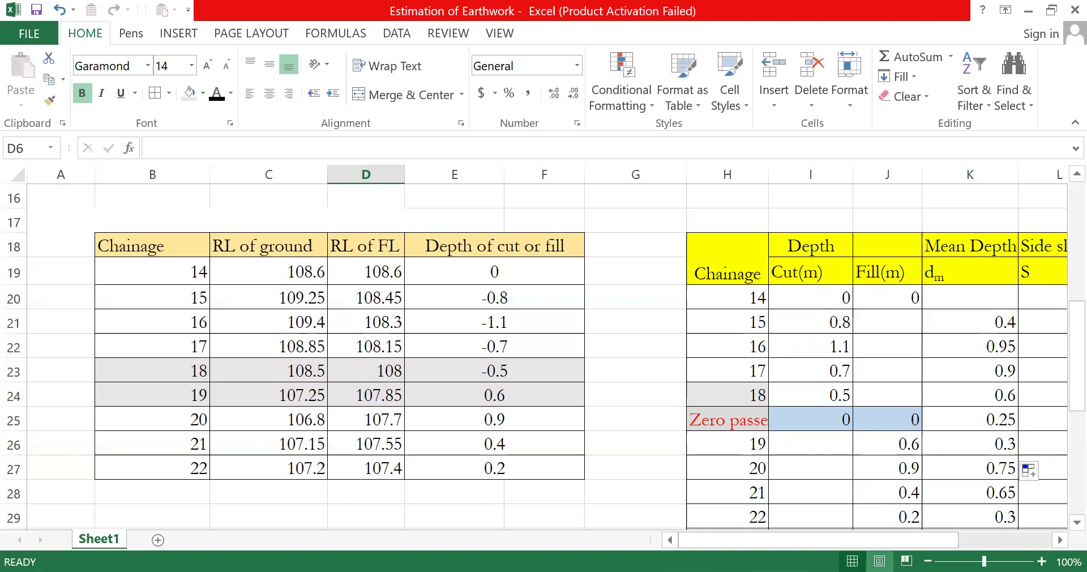
scroll(871, 540, "right", 4)
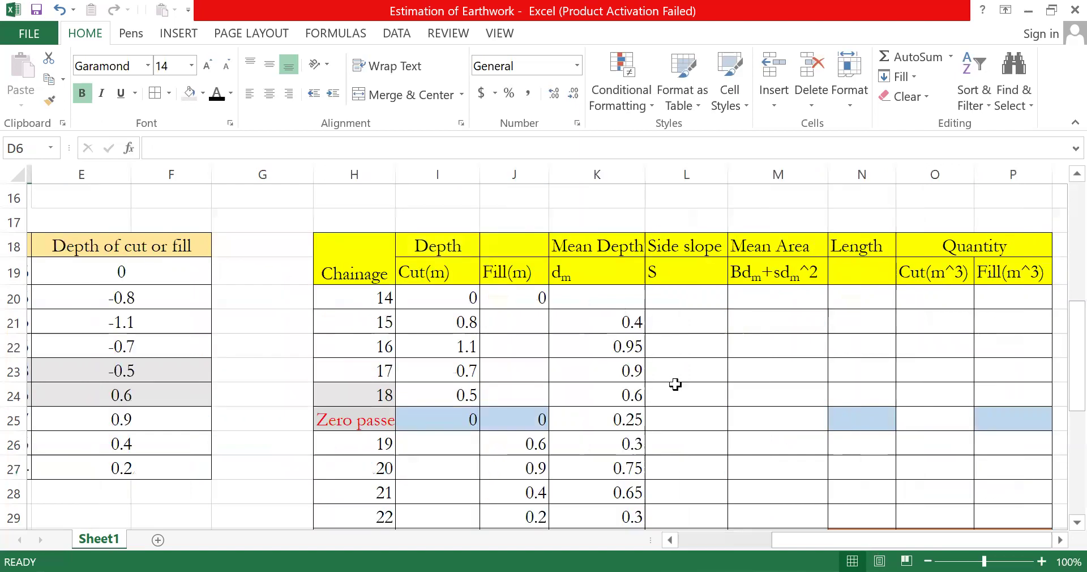
Enter the side slope 1.5 for chainage 15 and copy it down to the Zero passes row
left_click(674, 320)
type("1.5")
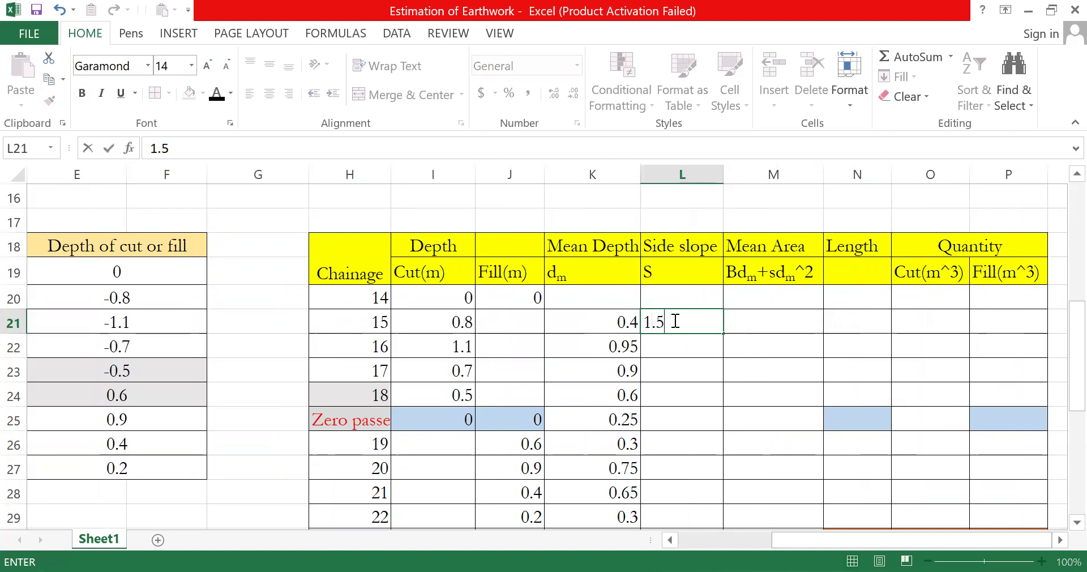
key("Return")
left_click(672, 319)
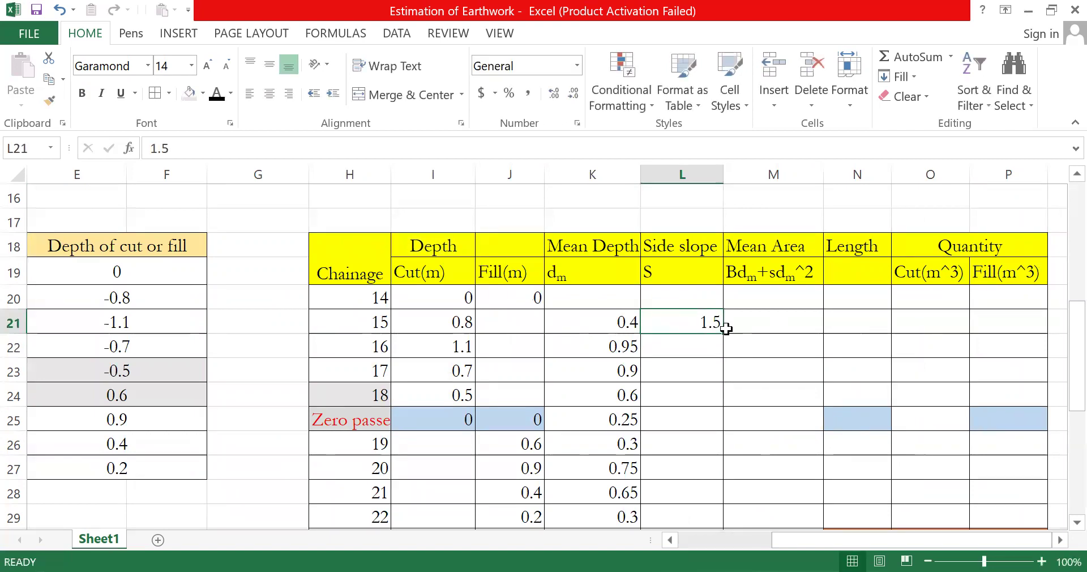
left_click_drag(724, 333, 708, 429)
Enter the side slope 2 for chainage 19 and copy it down to chainage 22
left_click(695, 447)
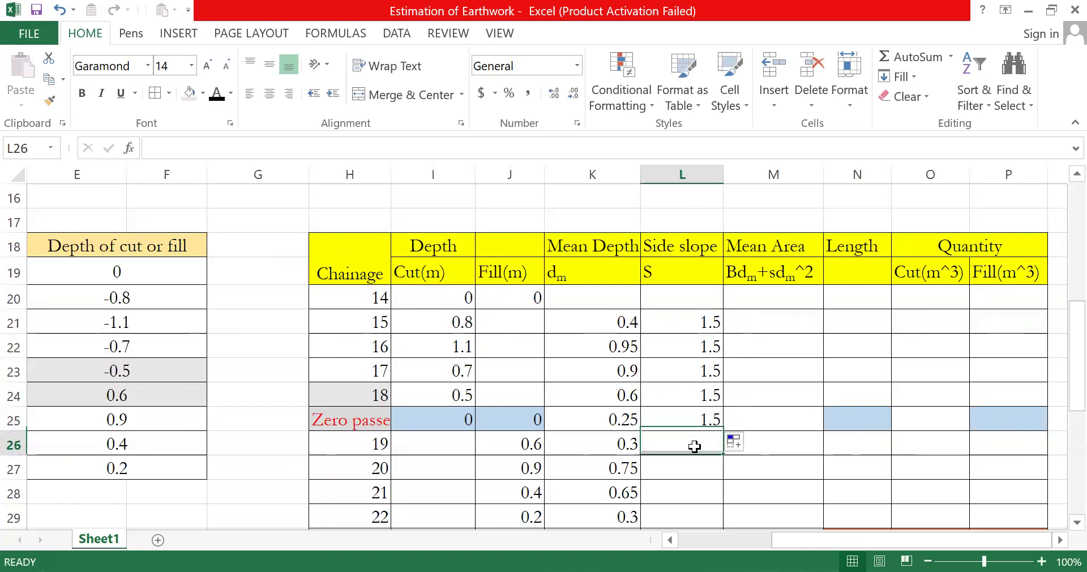
type("2")
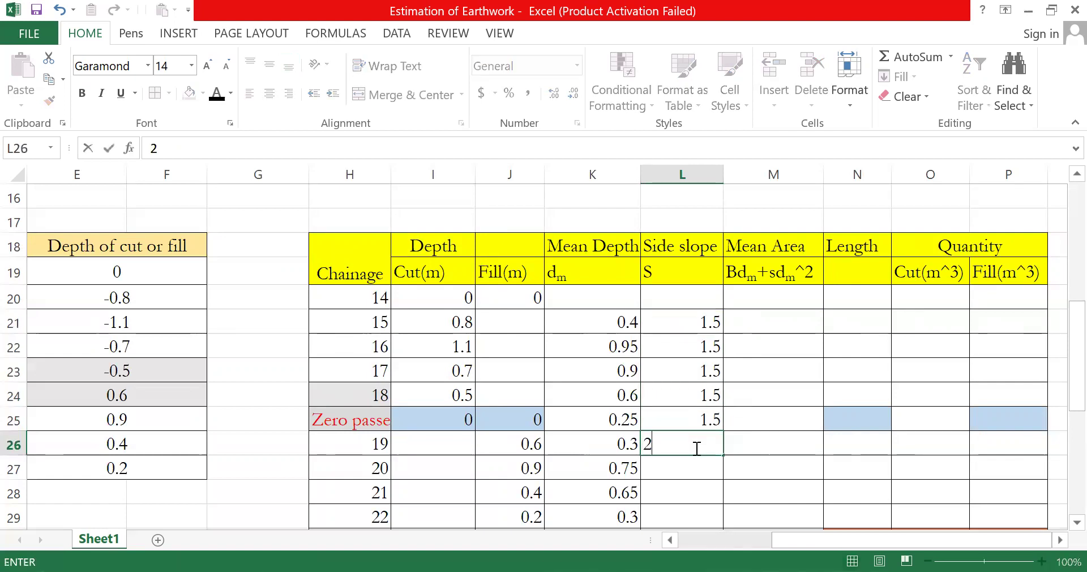
left_click(701, 485)
left_click(714, 447)
mouse_move(724, 452)
left_mouse_down()
mouse_move(722, 530)
mouse_move(727, 448)
left_mouse_up()
scroll(788, 369, "up", 1)
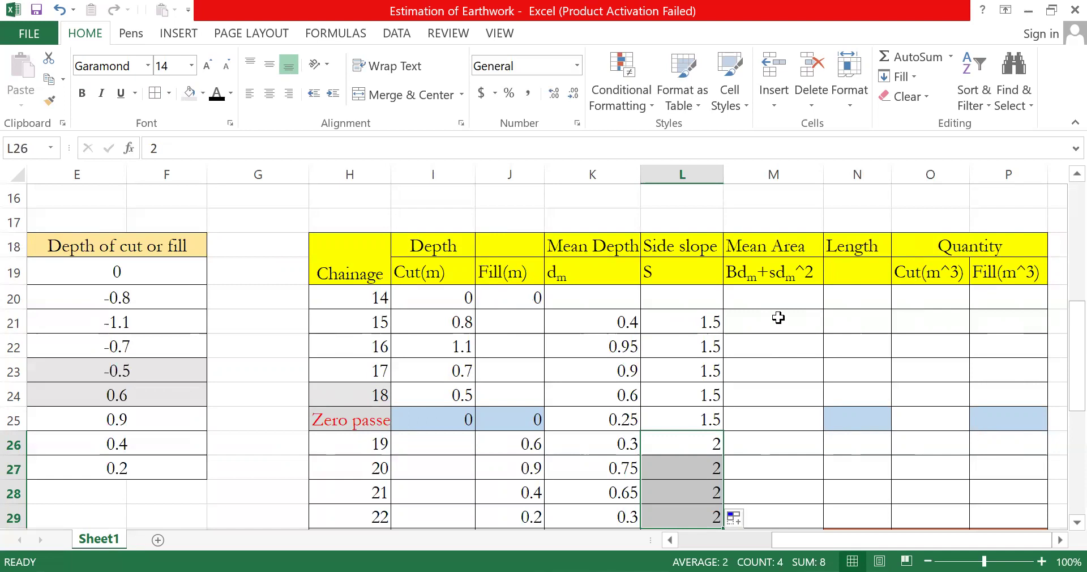
type("=")
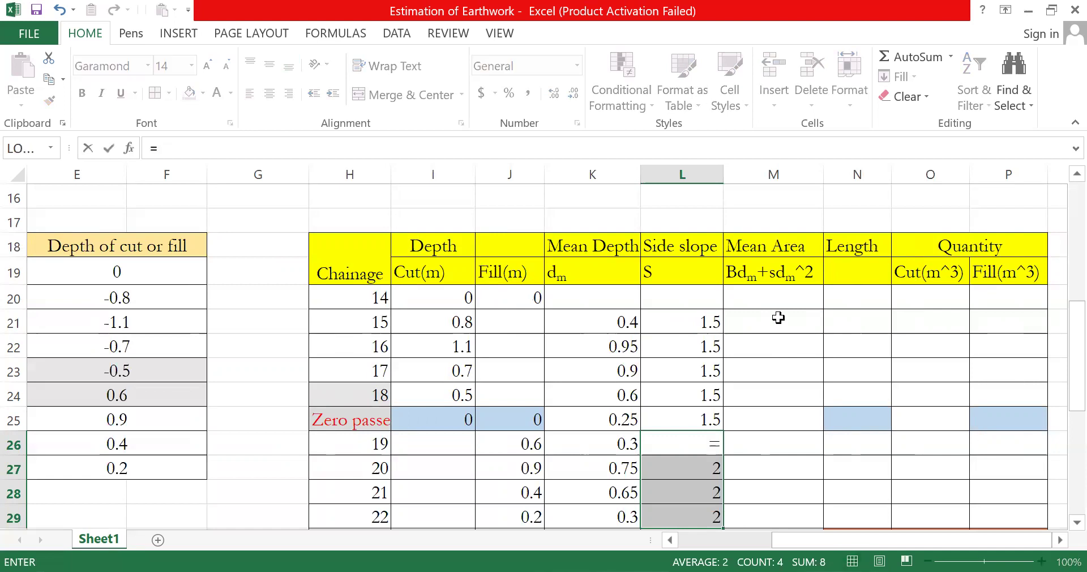
key("Escape")
Calculate the mean area at chainage 15 in M21 with the formula =12*K21+L21*K21*K21, using the 12 m formation width
left_click(760, 327)
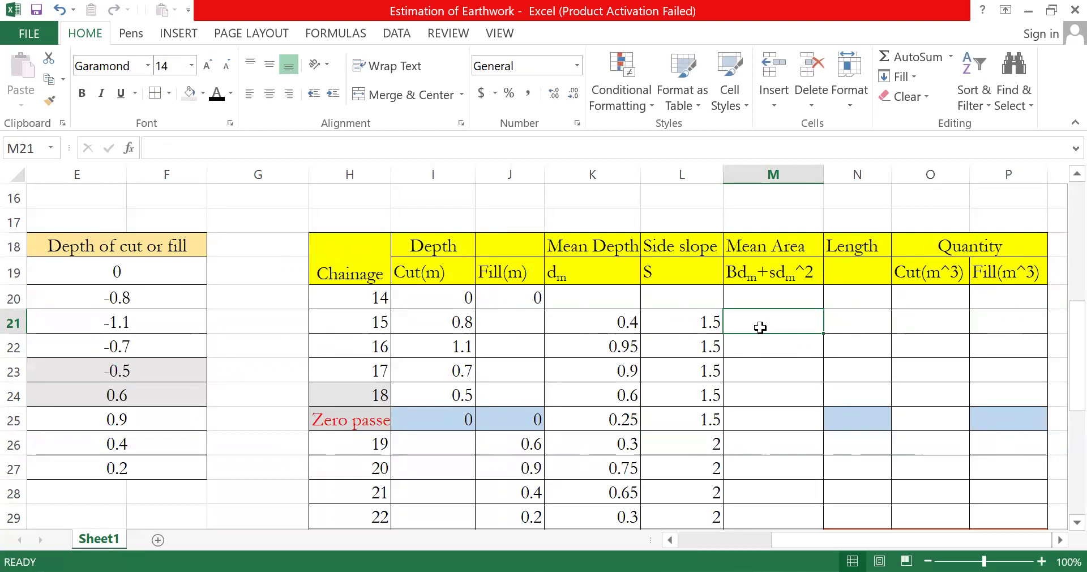
scroll(358, 293, "up", 5)
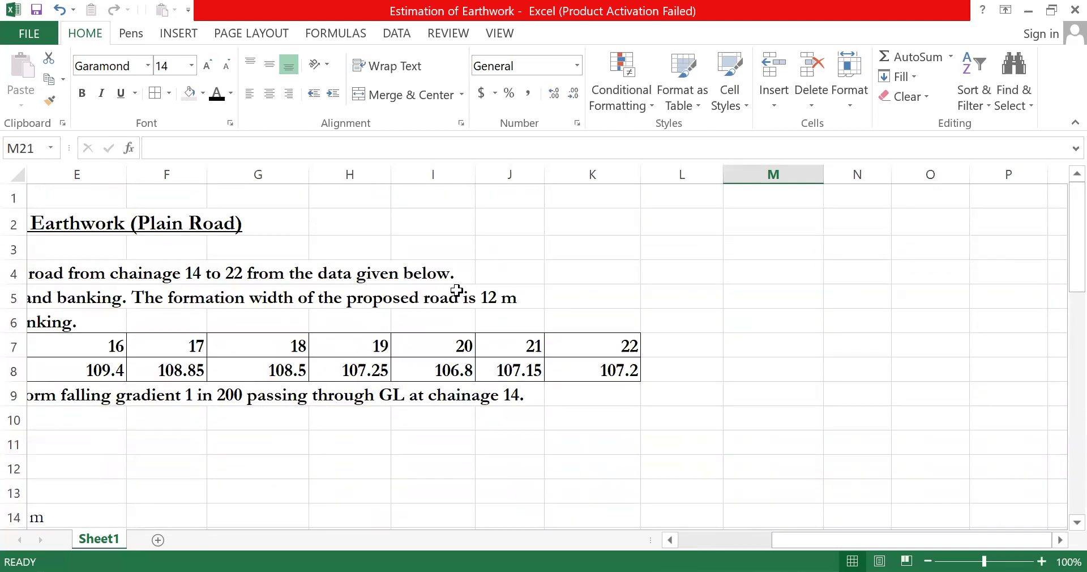
left_click(519, 289)
scroll(655, 301, "down", 5)
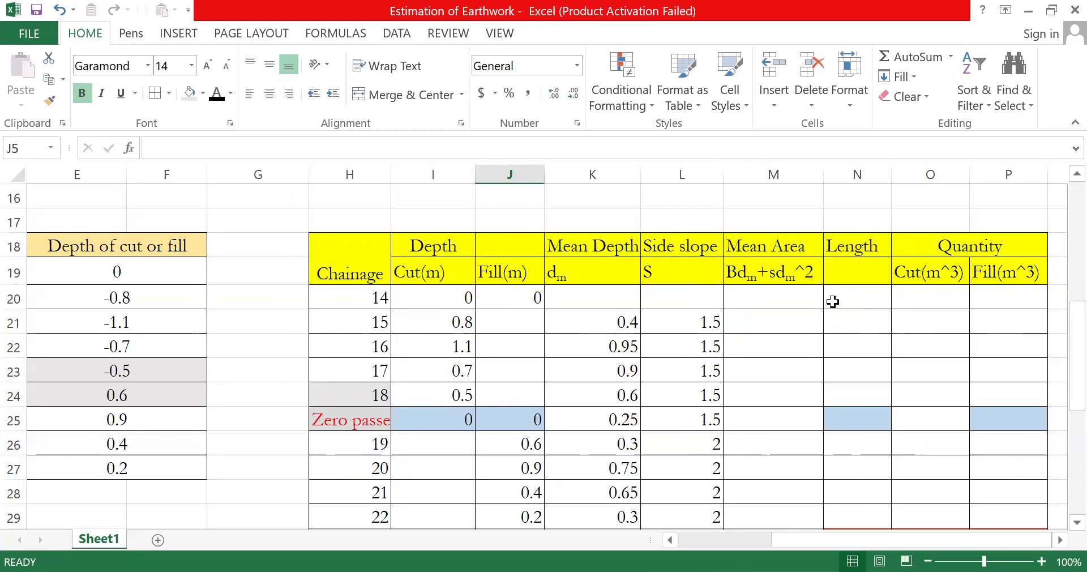
left_click(767, 328)
type("=")
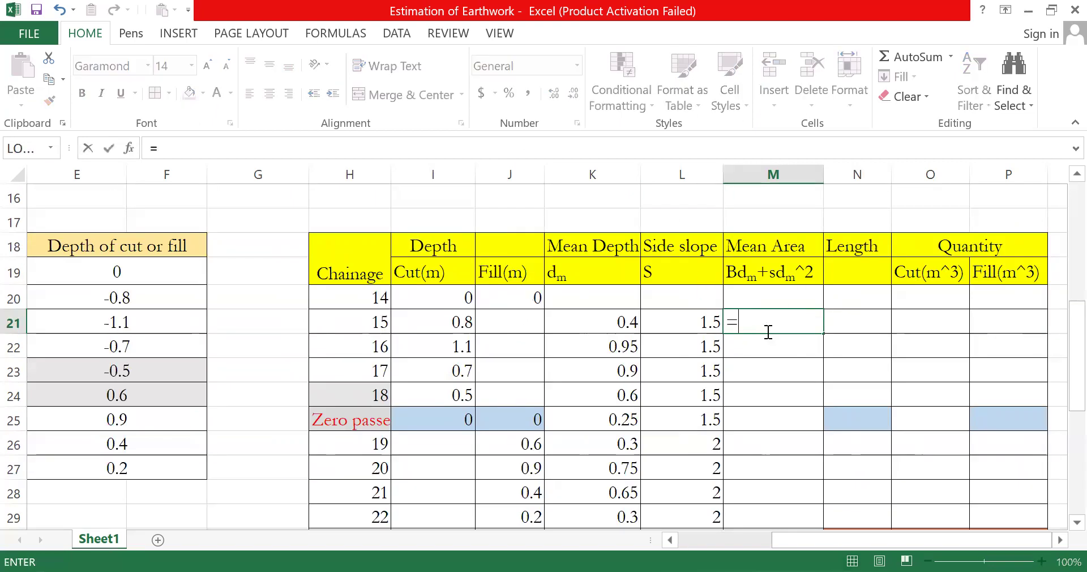
type("12*")
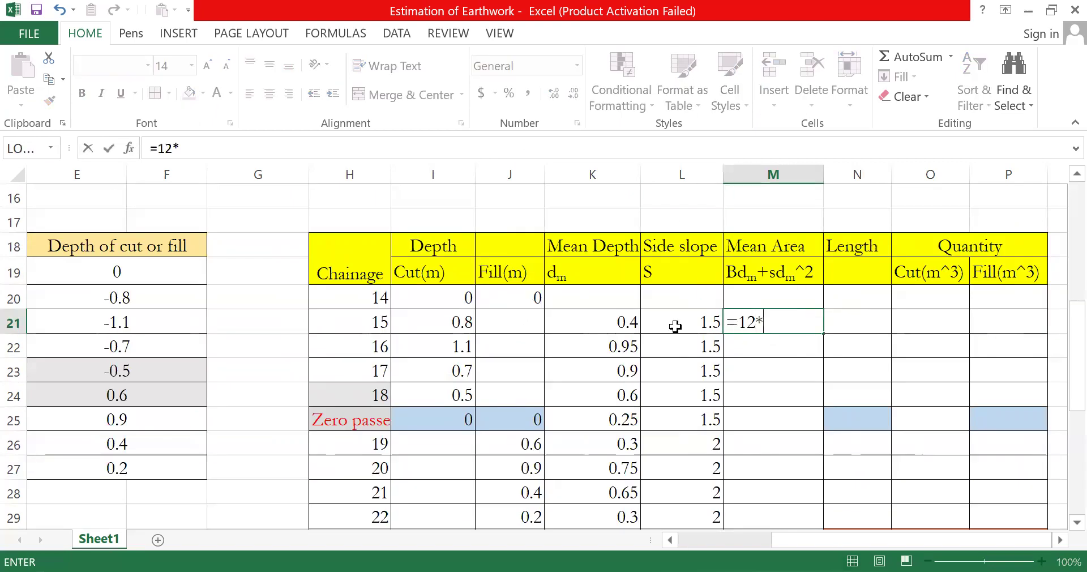
left_click(603, 322)
type("+")
left_click(702, 322)
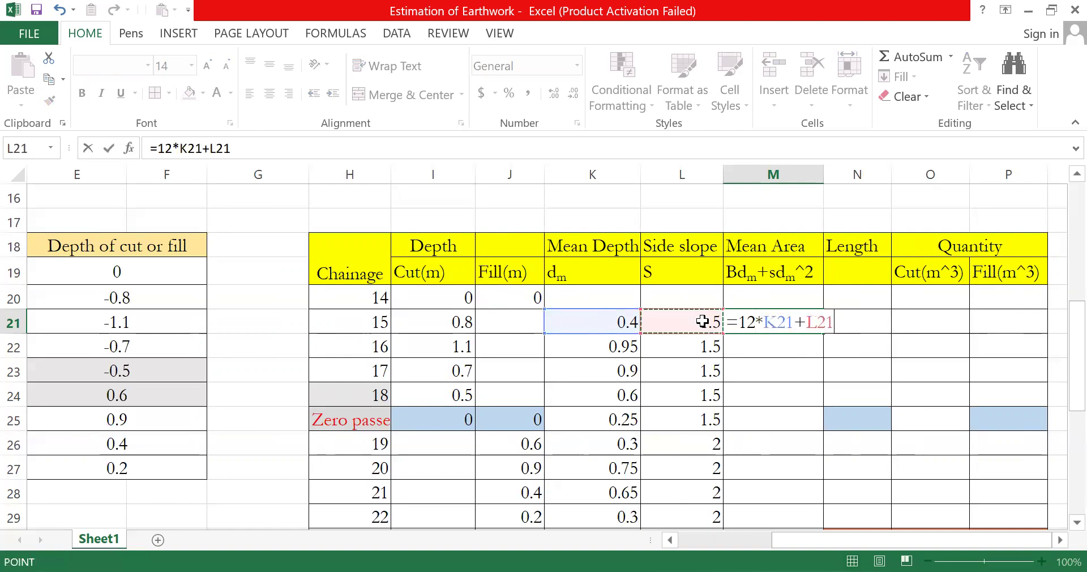
type("*")
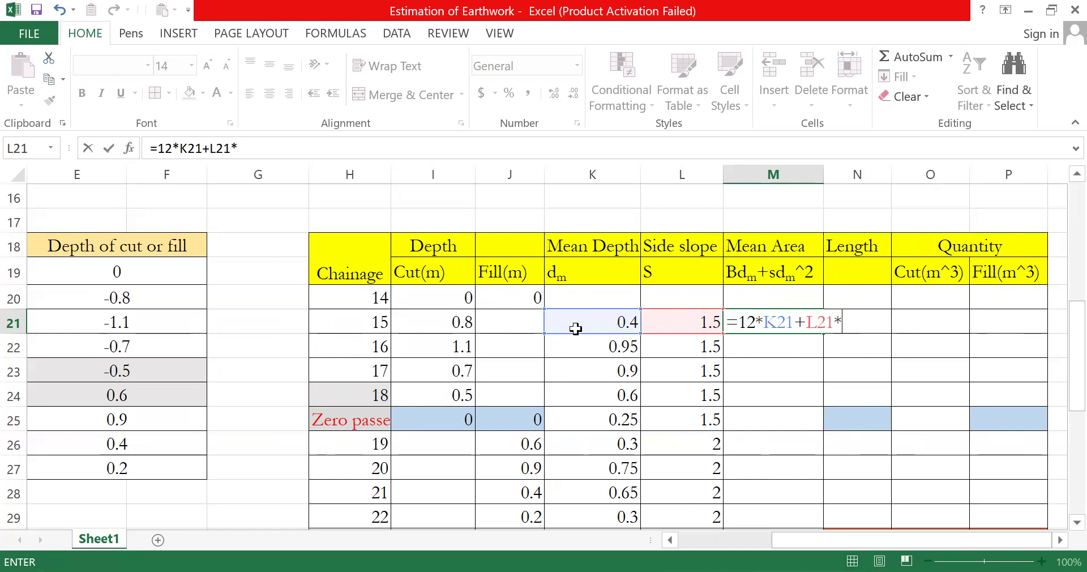
left_click(595, 321)
type("*")
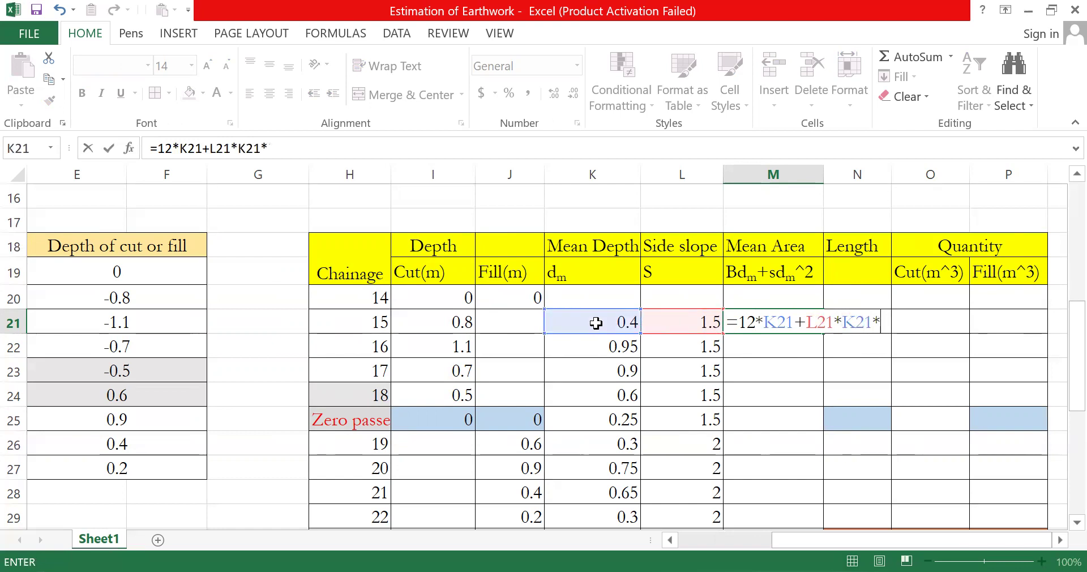
left_click(595, 323)
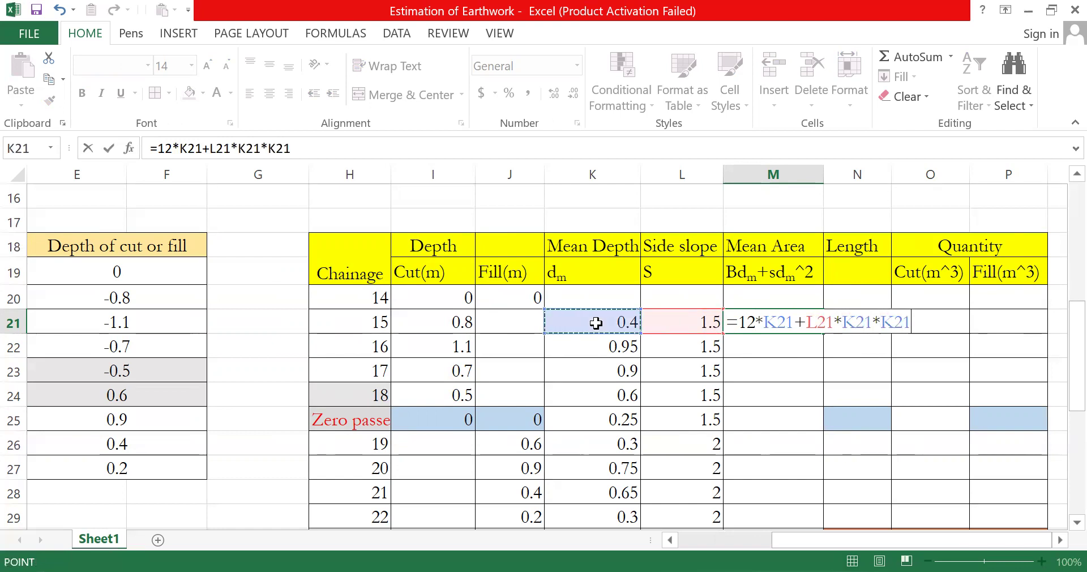
key("Return")
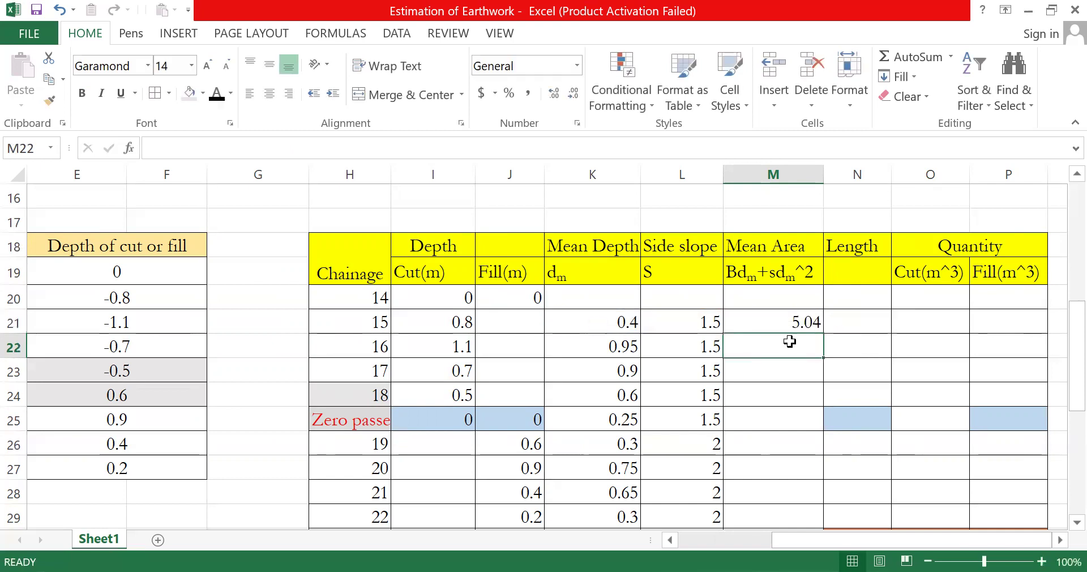
Copy the mean area formula from M21 down to chainage 22 in M29
left_click(811, 317)
left_click_drag(825, 333, 810, 526)
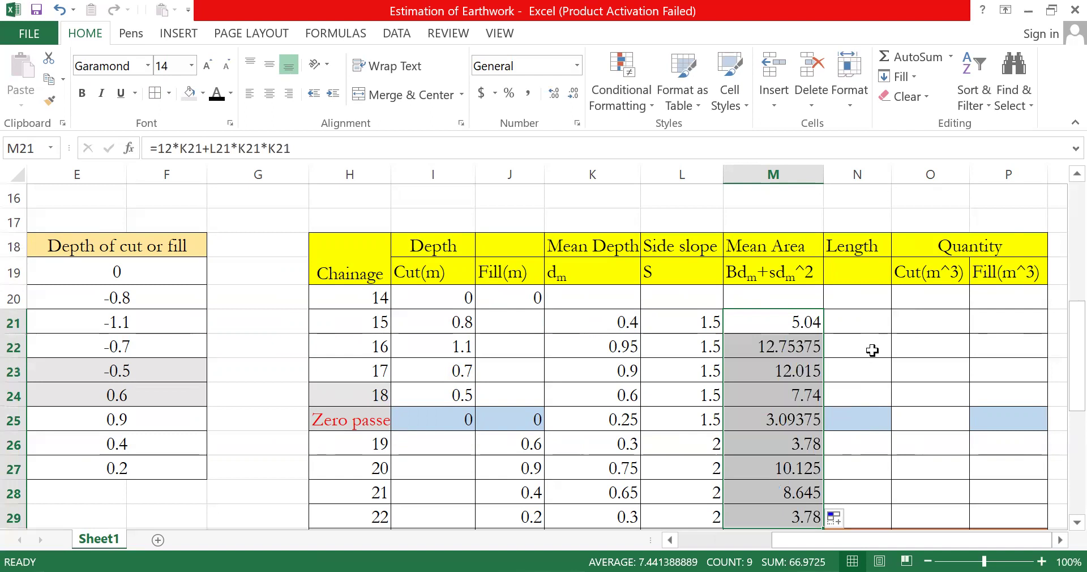
Enter a length of 30 for each of chainages 15 to 18 in the Length column
left_click(868, 320)
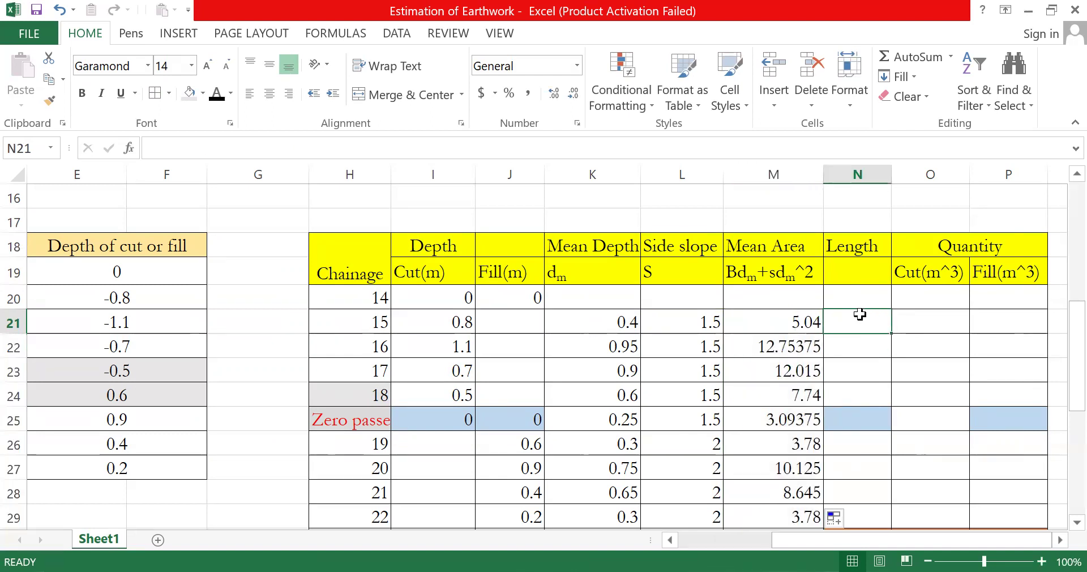
type("30")
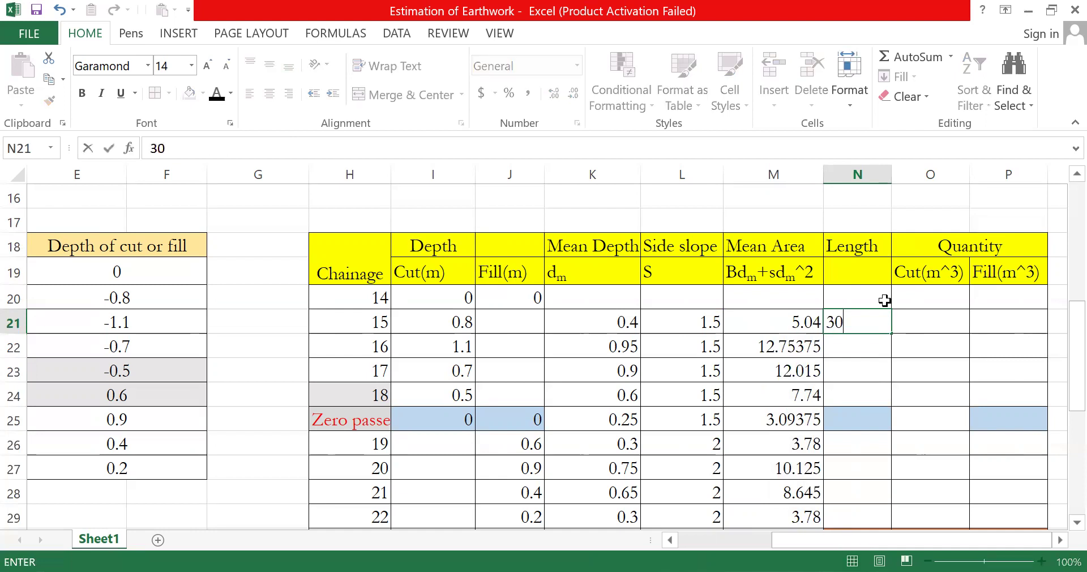
key("Return")
type("30")
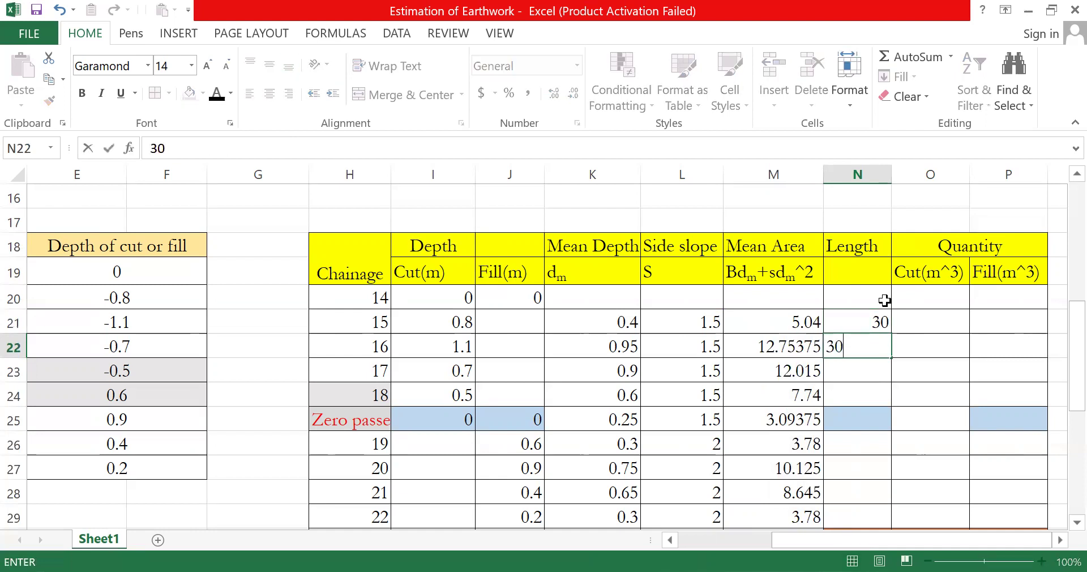
key("Return")
type("30")
key("Return")
type("30")
key("Return")
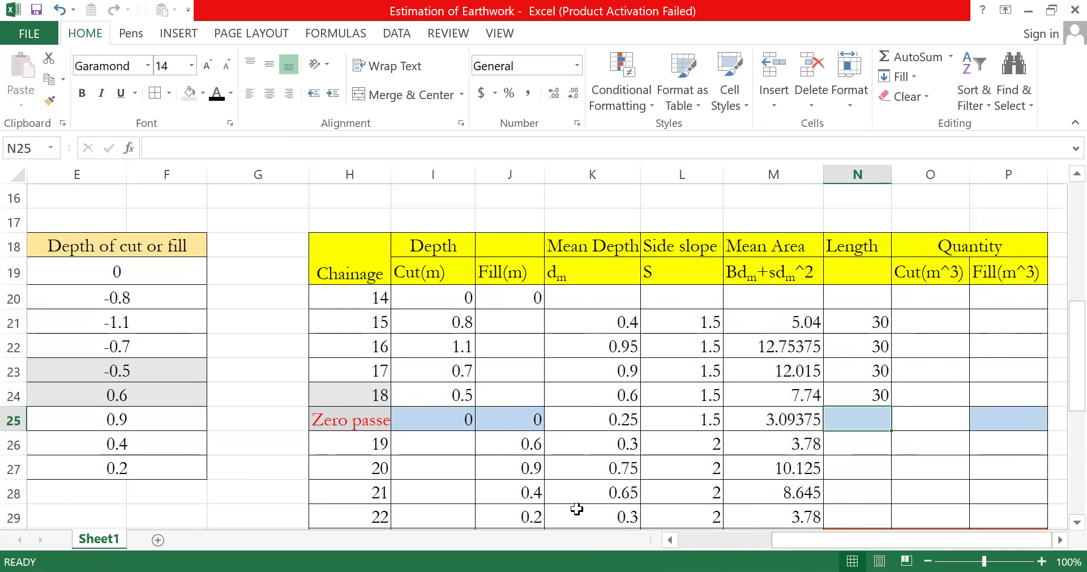
Check the zero-point distance x in the similar triangles working and enter 13.63 as the length in the Zero passes row
left_click_drag(786, 539, 716, 538)
scroll(209, 512, "down", 5)
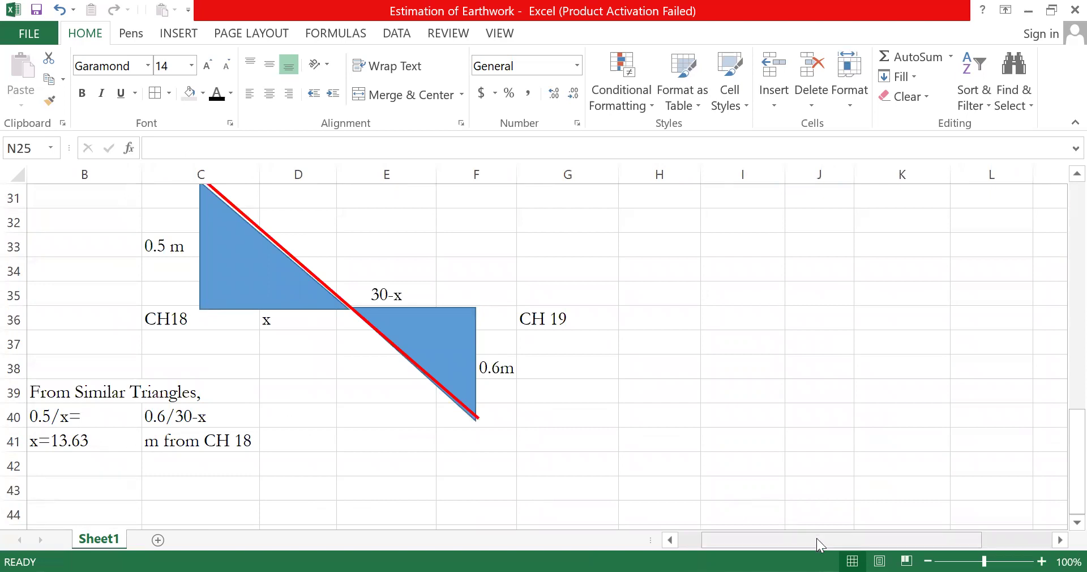
scroll(825, 463, "right", 3)
scroll(825, 463, "up", 5)
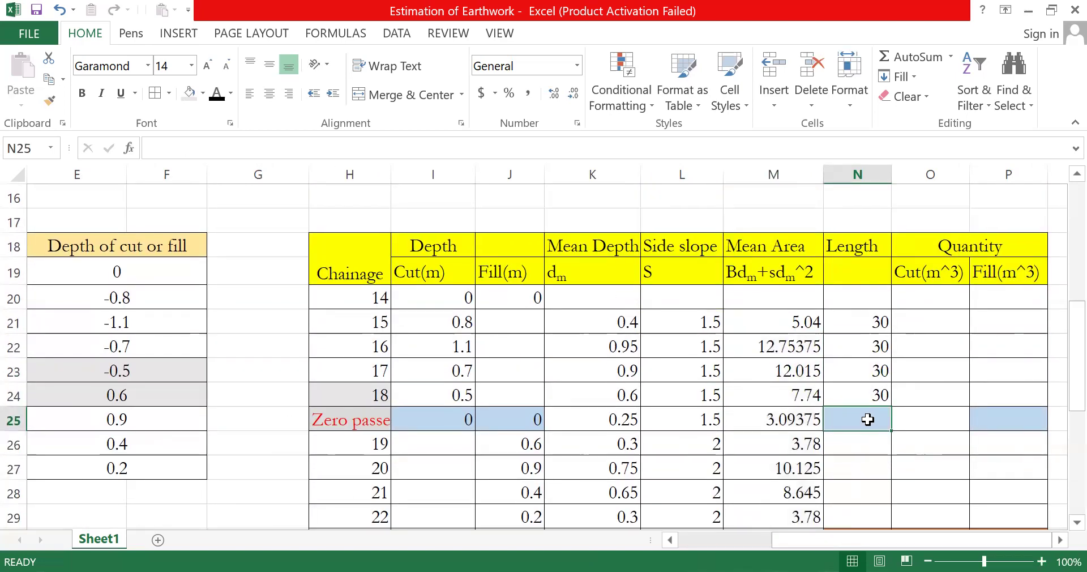
type("13.63")
key("Return")
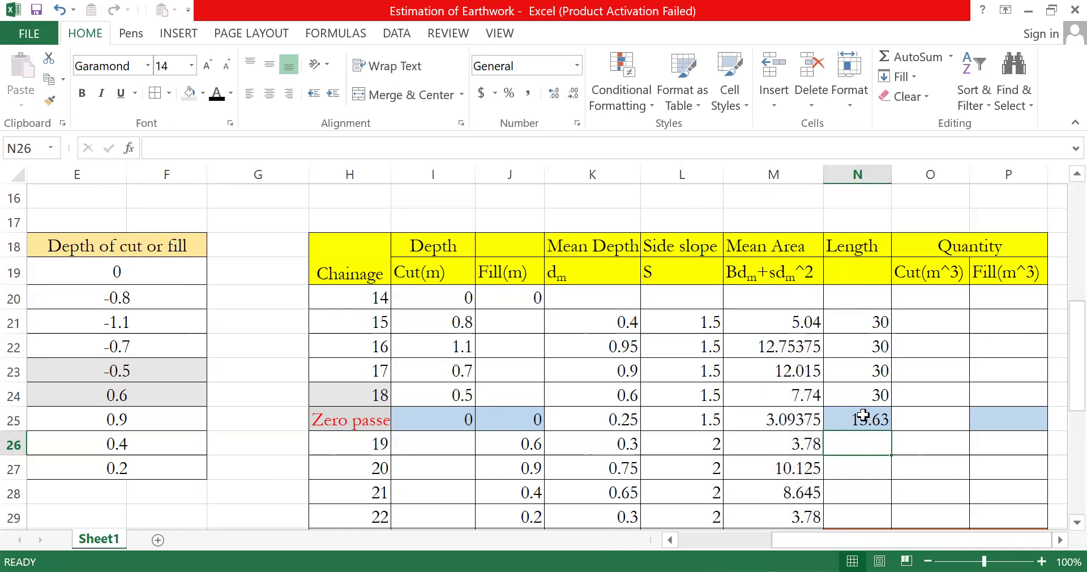
Calculate the length at chainage 19 in N26 with the formula =30-N25
type("=30-")
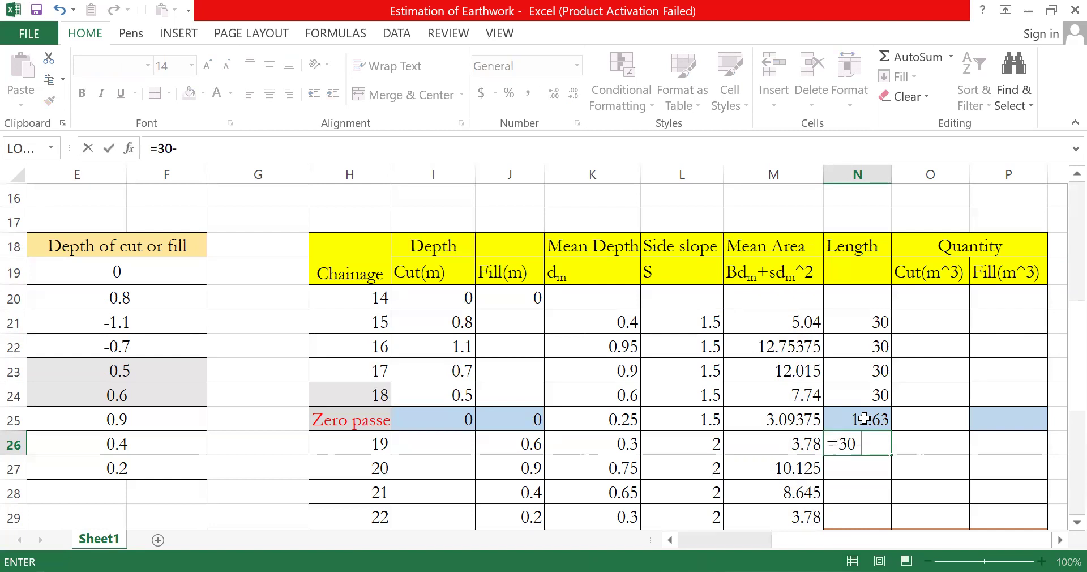
left_click(862, 420)
key("Return")
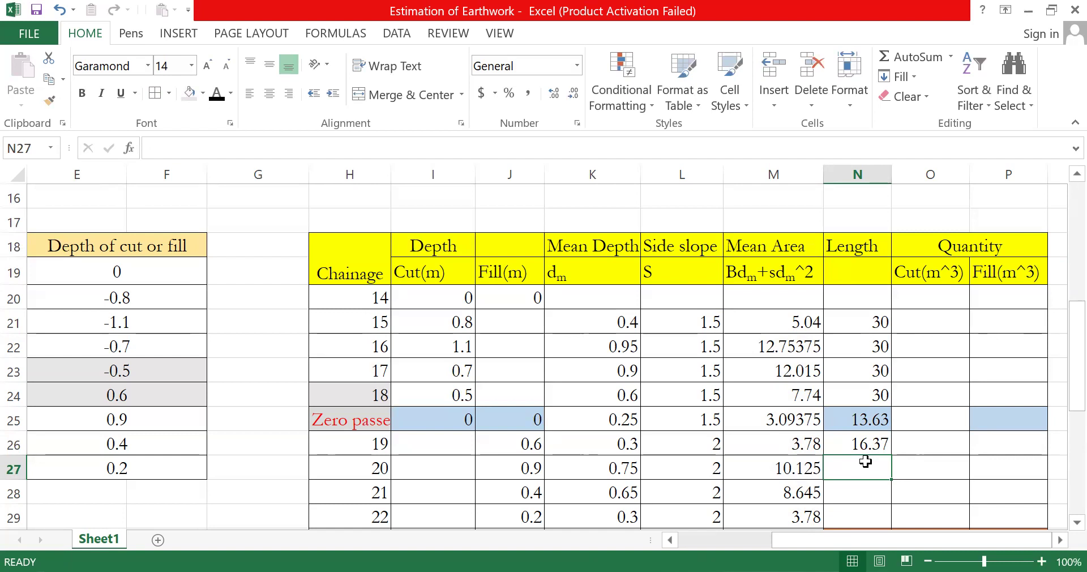
Enter a length of 30 for each of chainages 20 to 22
type("3")
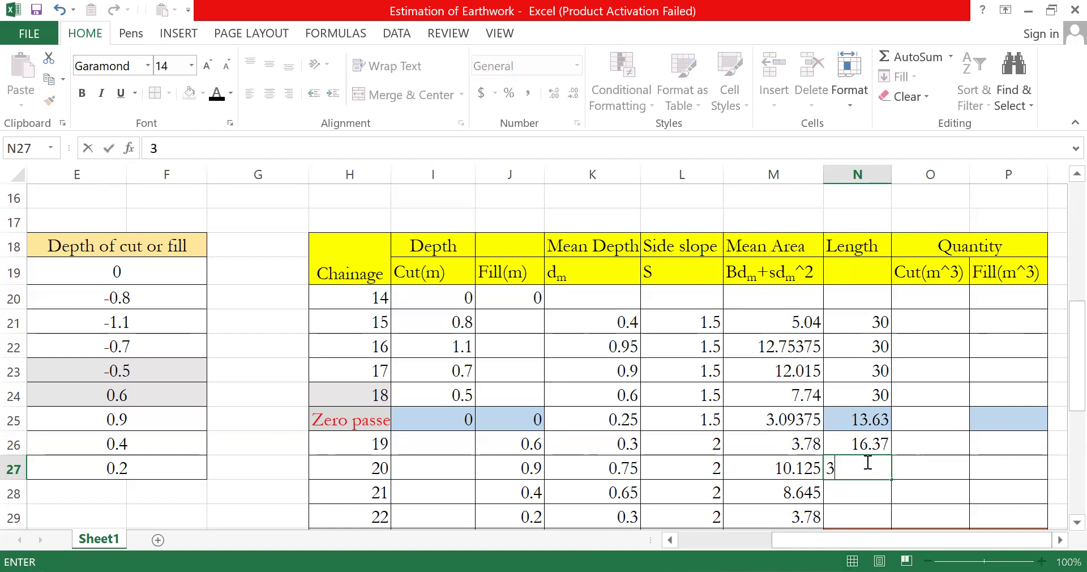
type("0")
key("Return")
type("30")
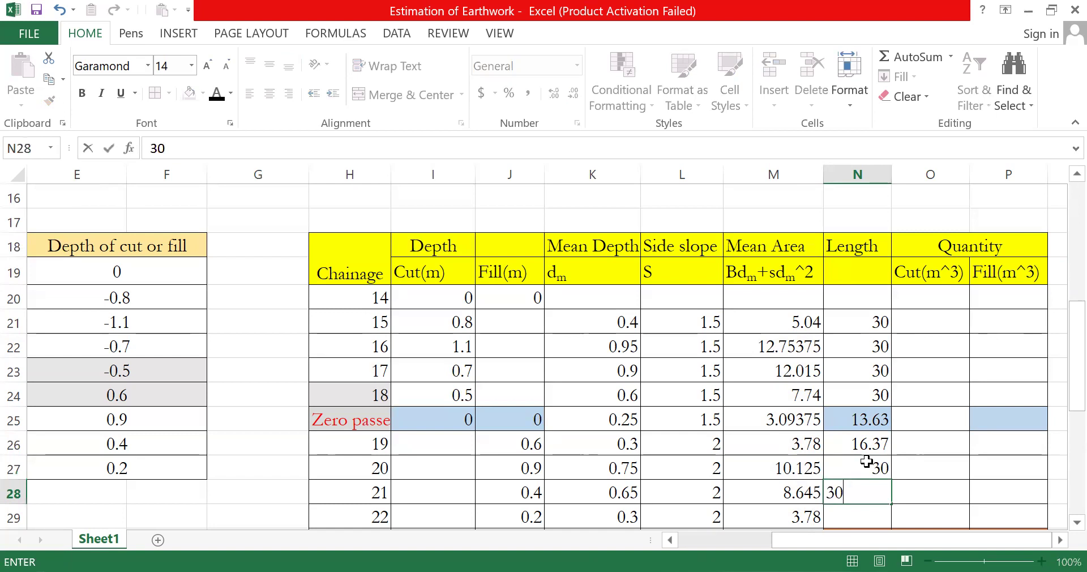
key("Return")
type("3-")
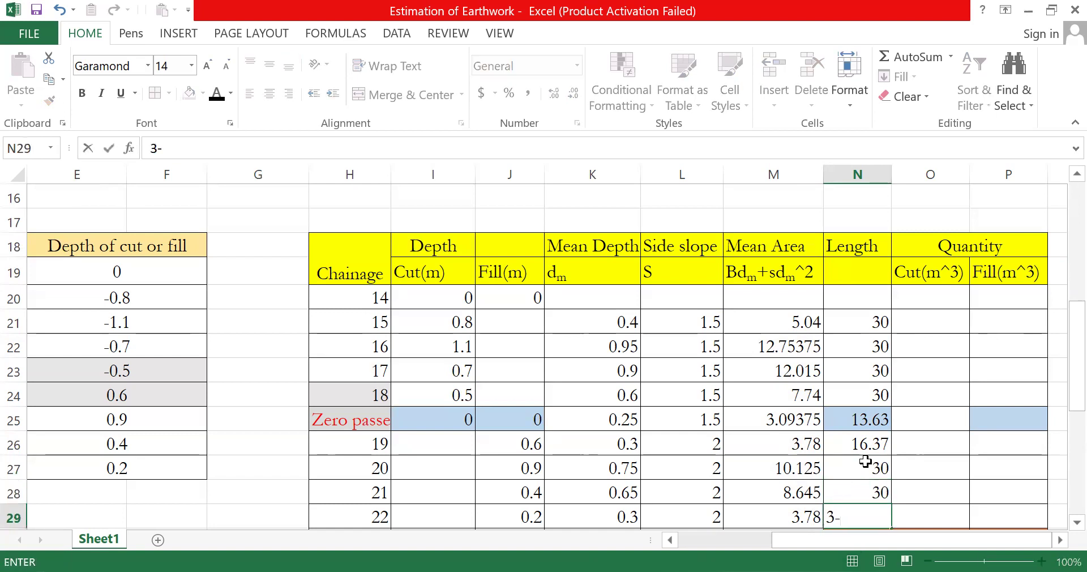
key("Tab")
Calculate the cut quantity at chainage 15 in O21 with =M21*N21 and copy it down to the Zero passes row
key("Up")
key("Up")
key("Up")
key("Up")
key("Up")
key("Up")
key("Up")
key("Up")
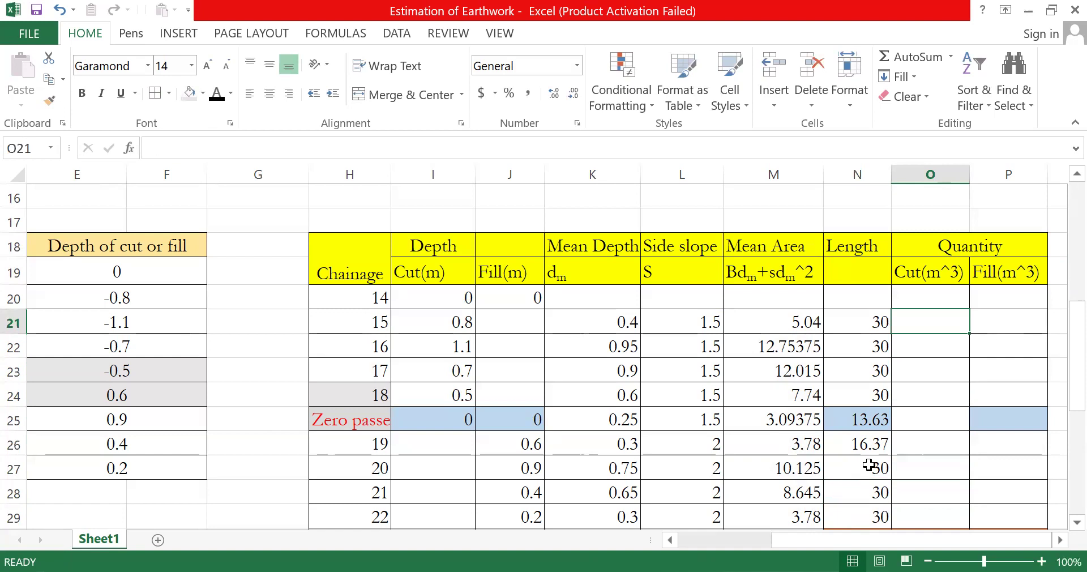
type("=")
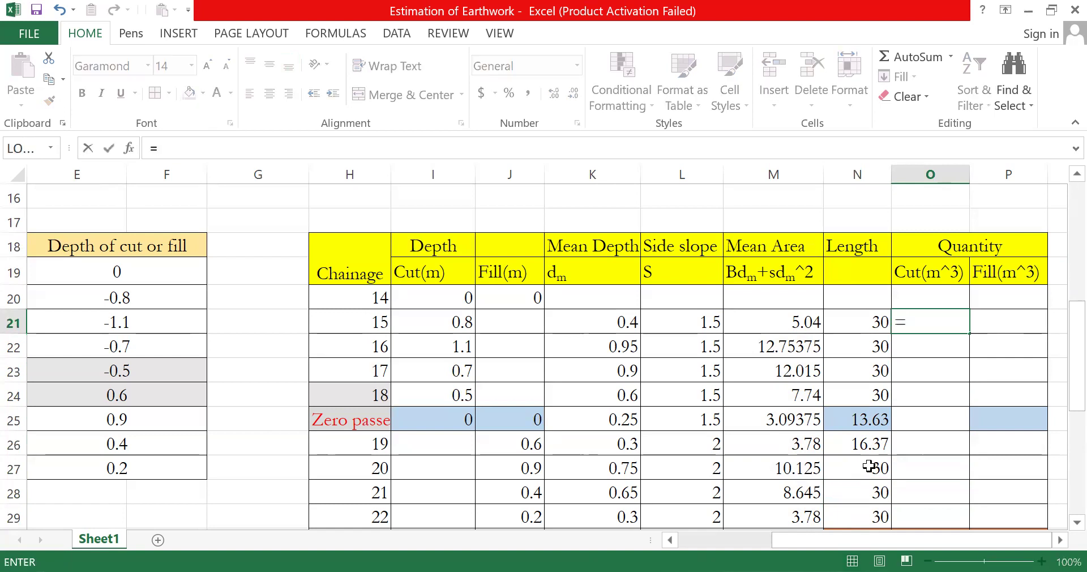
left_click(804, 320)
type("(")
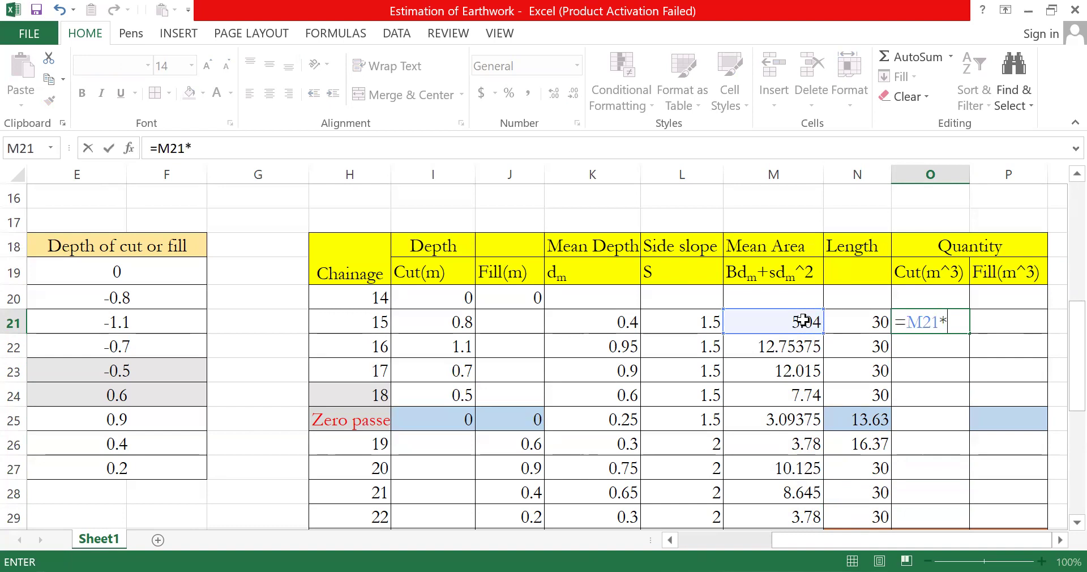
left_click(864, 319)
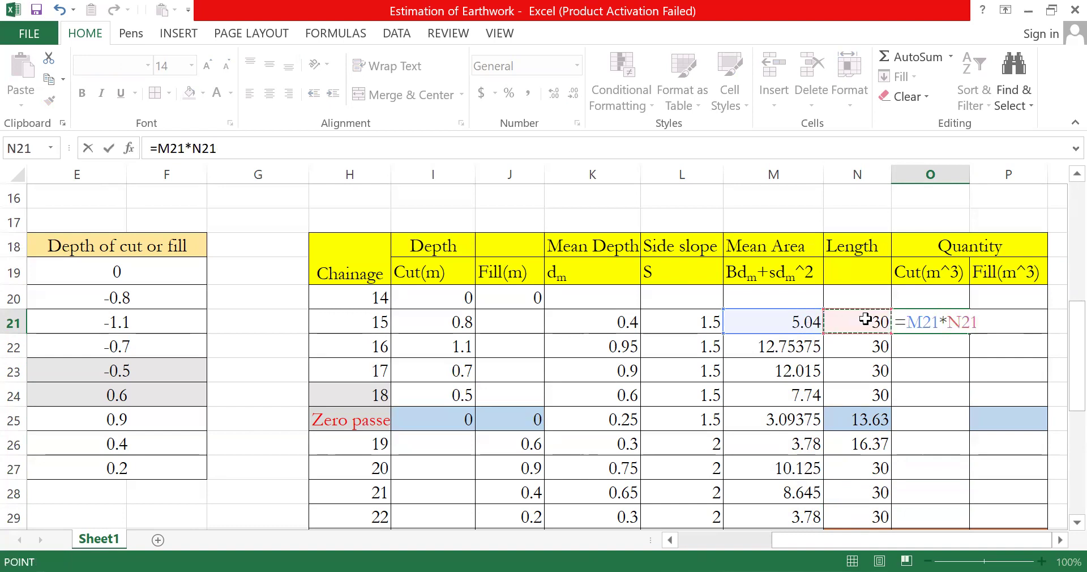
key("Return")
left_click(937, 321)
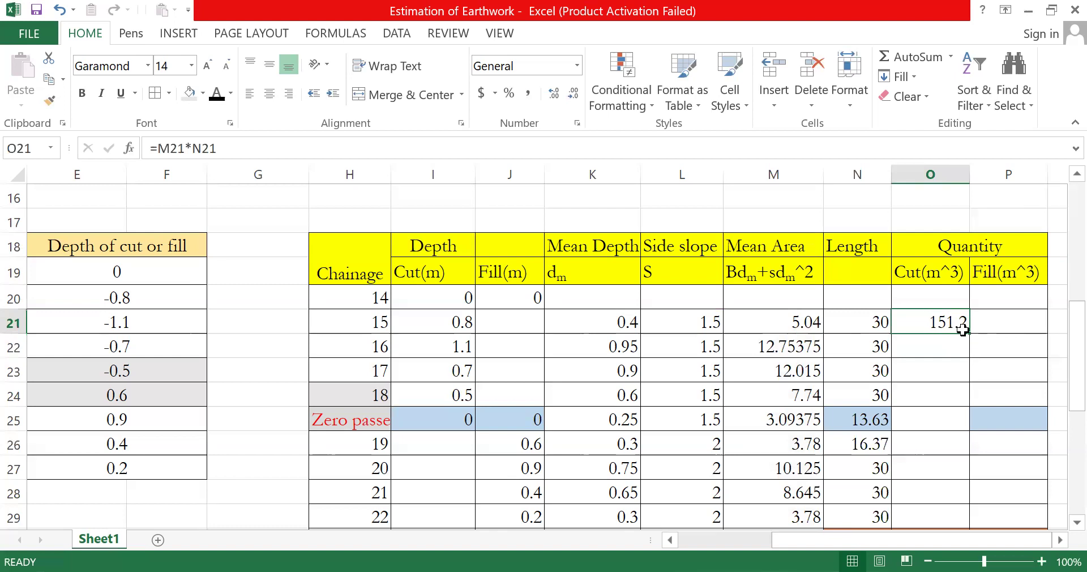
left_click_drag(972, 335, 961, 432)
Calculate the fill quantity at chainage 19 in P26 with =M26*N26 and copy it down to chainage 22
left_click(1024, 446)
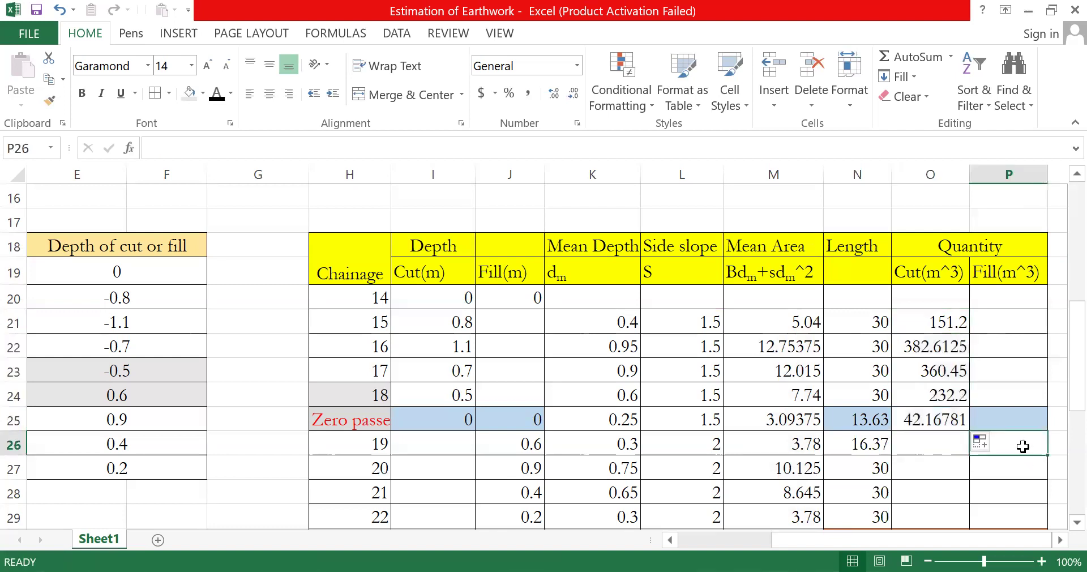
type("=")
left_click(799, 444)
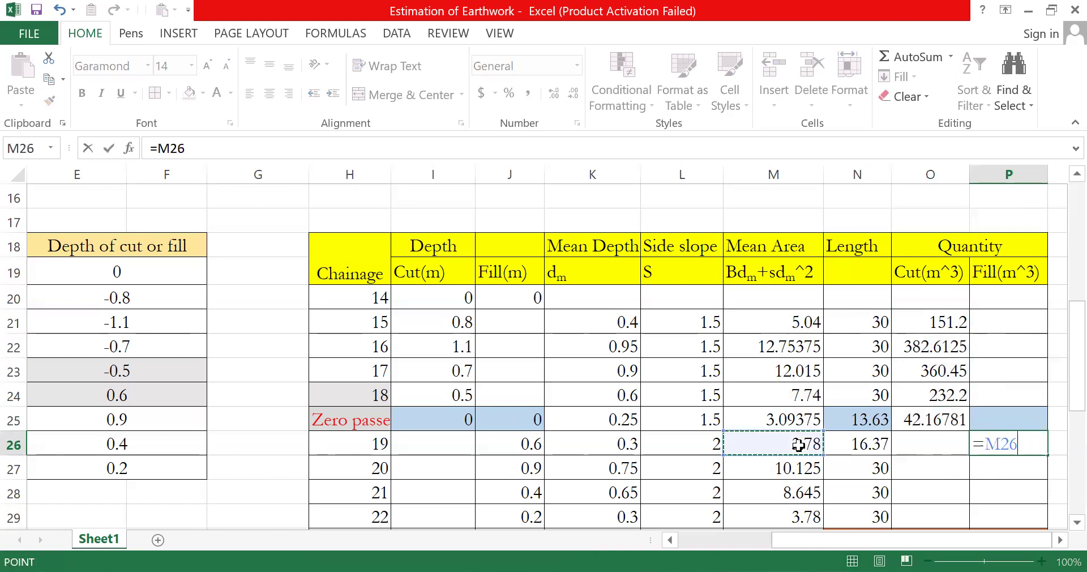
type("*")
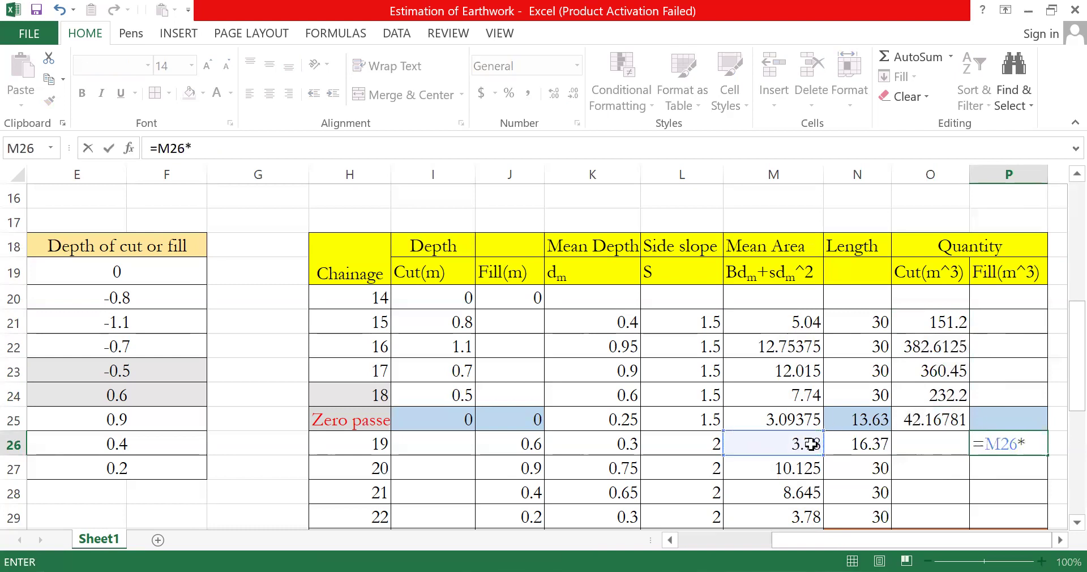
left_click(868, 440)
key("Return")
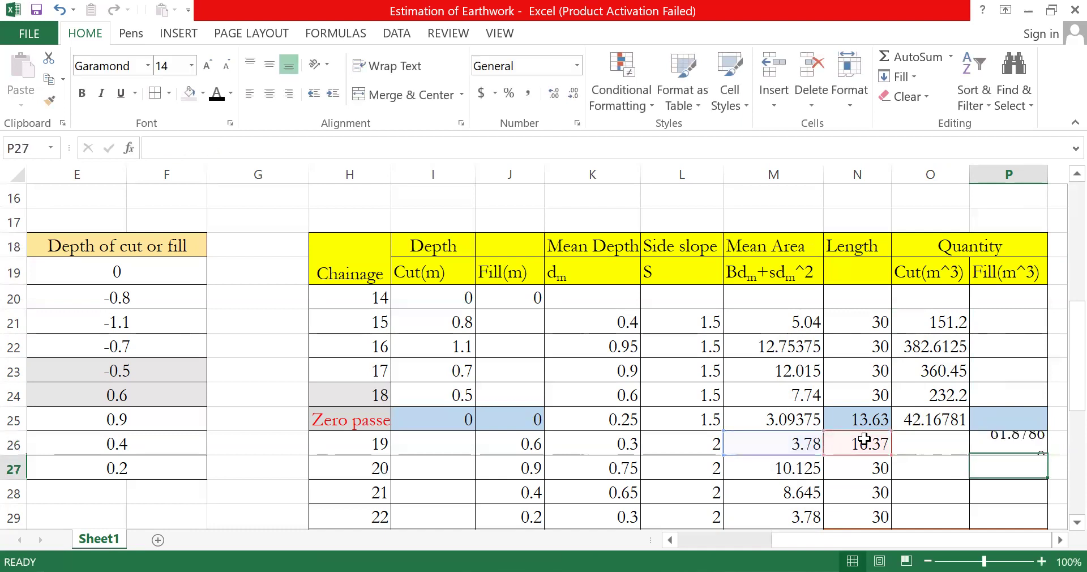
left_click(1040, 444)
left_click_drag(1047, 455, 1025, 523)
Total the cut quantities with AutoSum in O30, in the orange row below the table
scroll(957, 407, "down", 2)
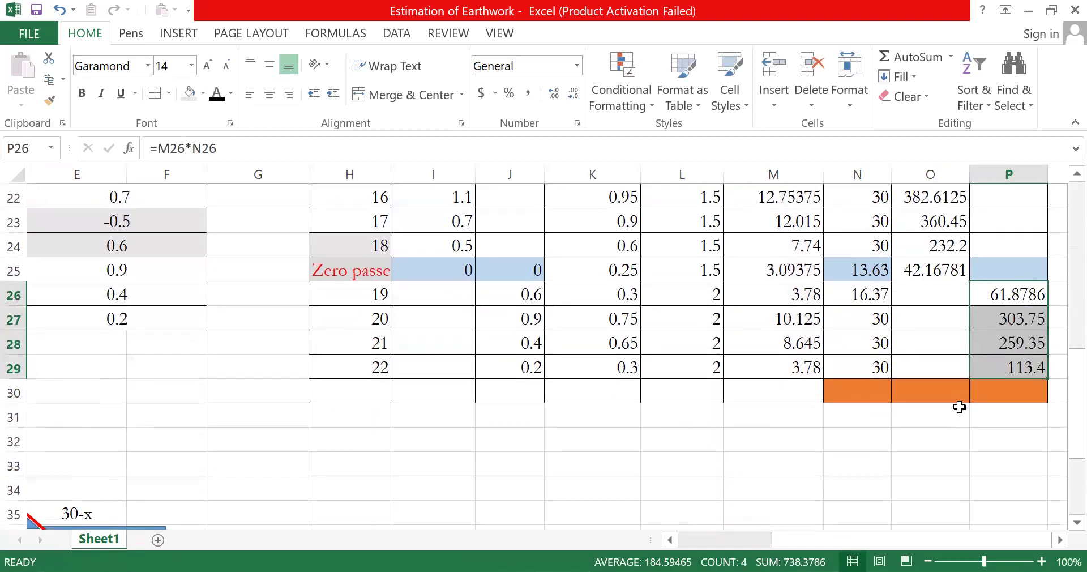
left_click(933, 388)
scroll(951, 357, "up", 2)
scroll(937, 332, "down", 2)
scroll(937, 332, "down", 1)
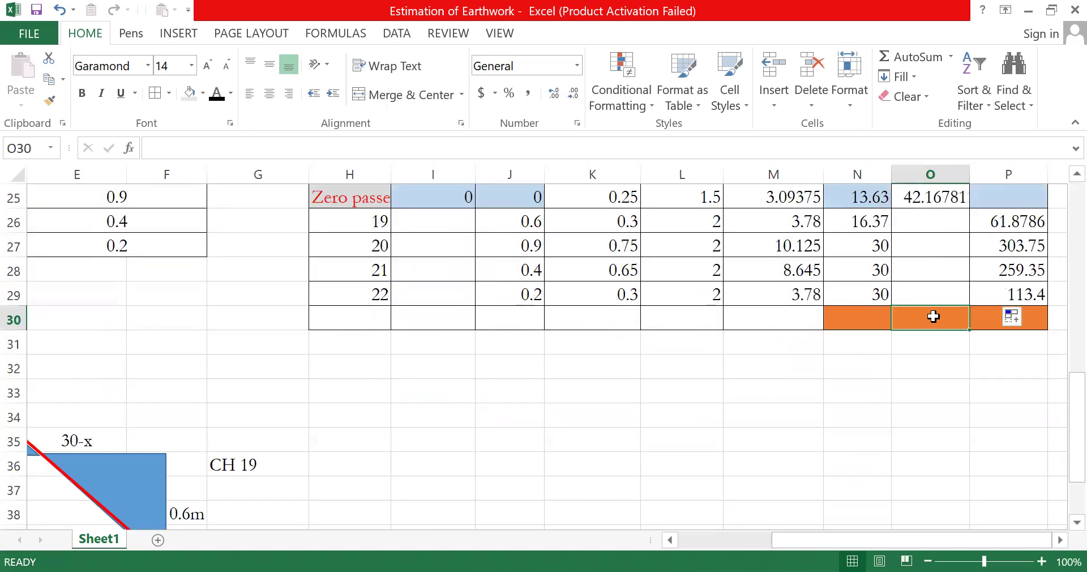
scroll(934, 306, "up", 2)
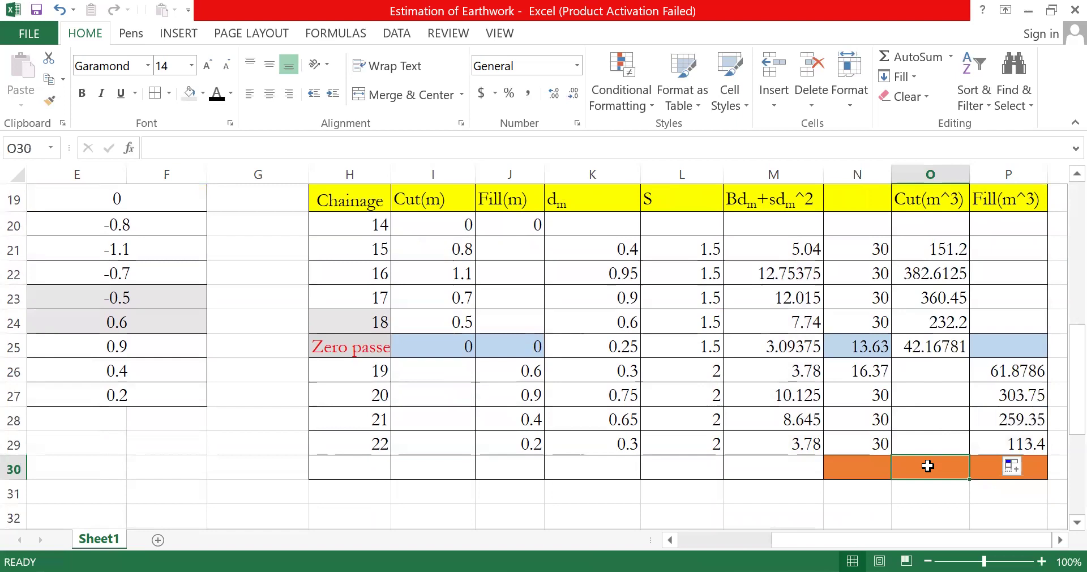
left_click(912, 52)
key("Return")
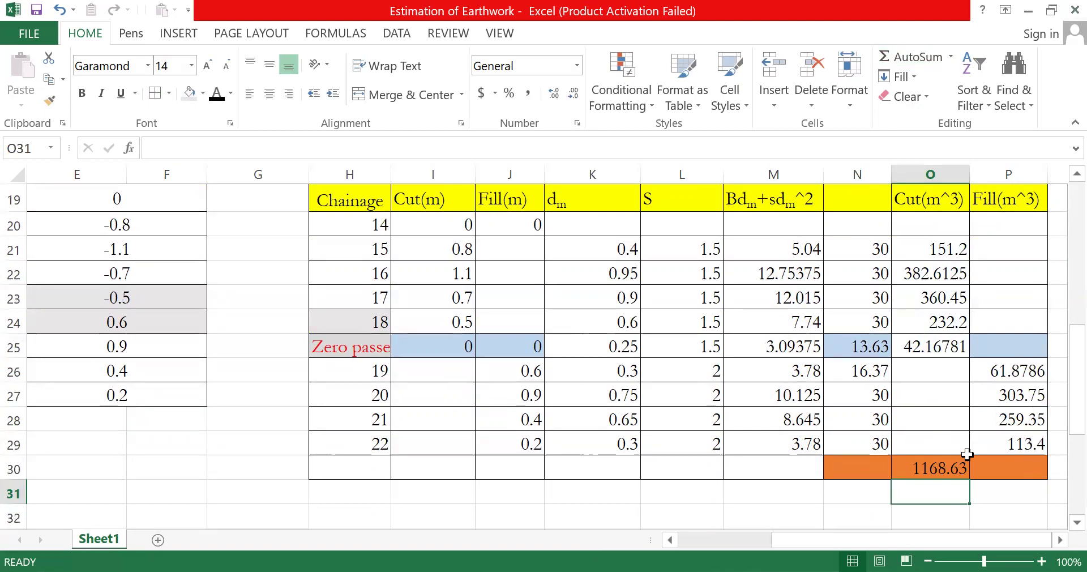
Total the fill quantities with AutoSum in P30
left_click(991, 461)
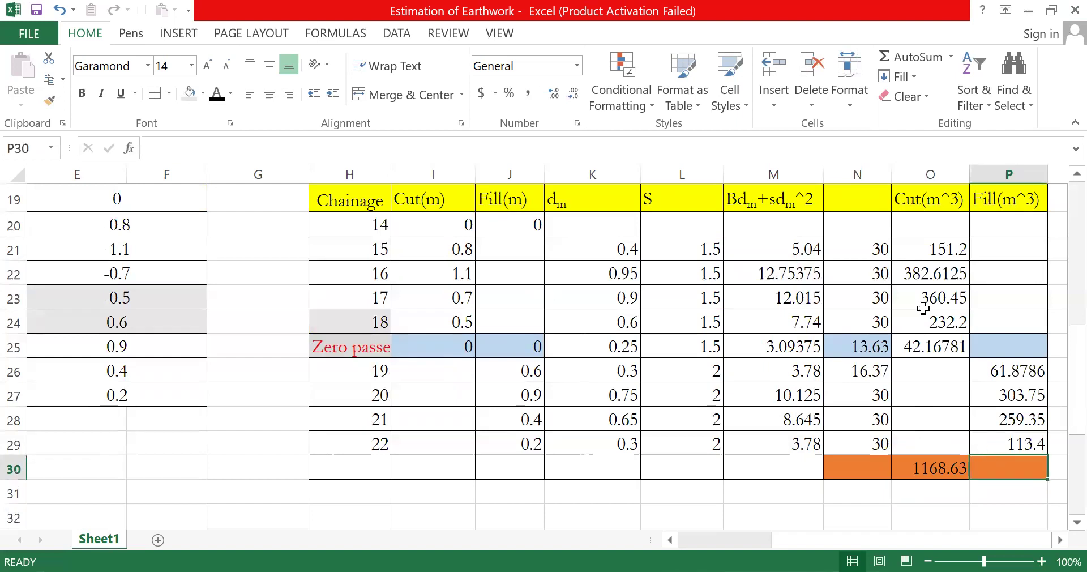
left_click(917, 61)
key("Return")
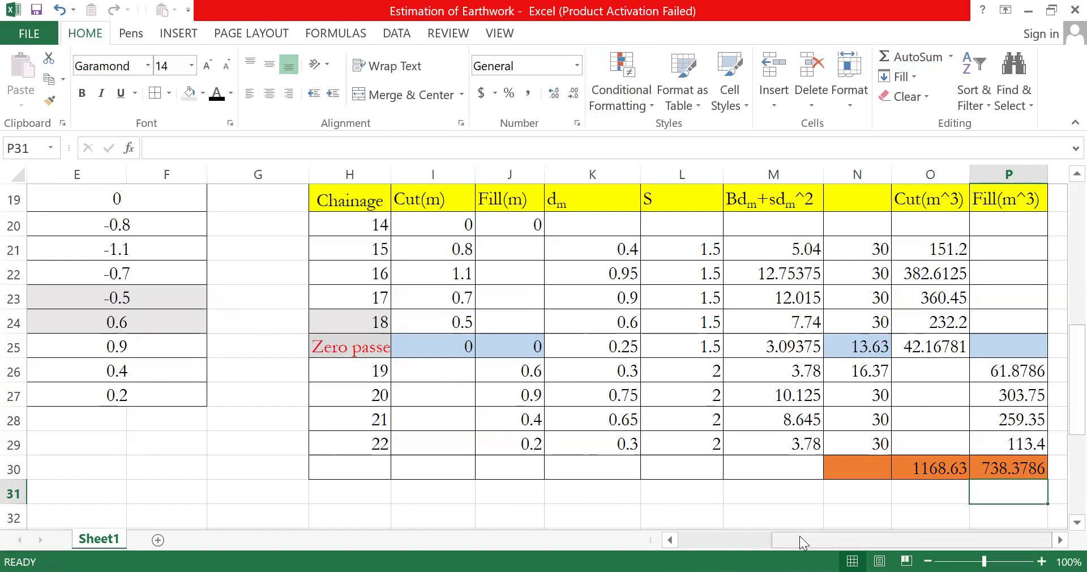
left_click_drag(800, 543, 669, 503)
scroll(589, 383, "up", 6)
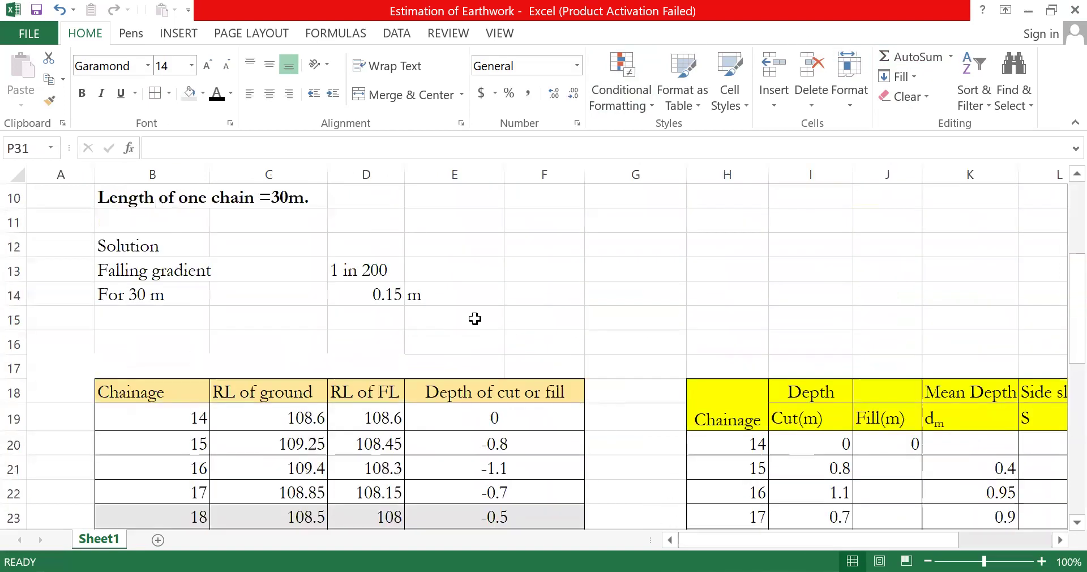